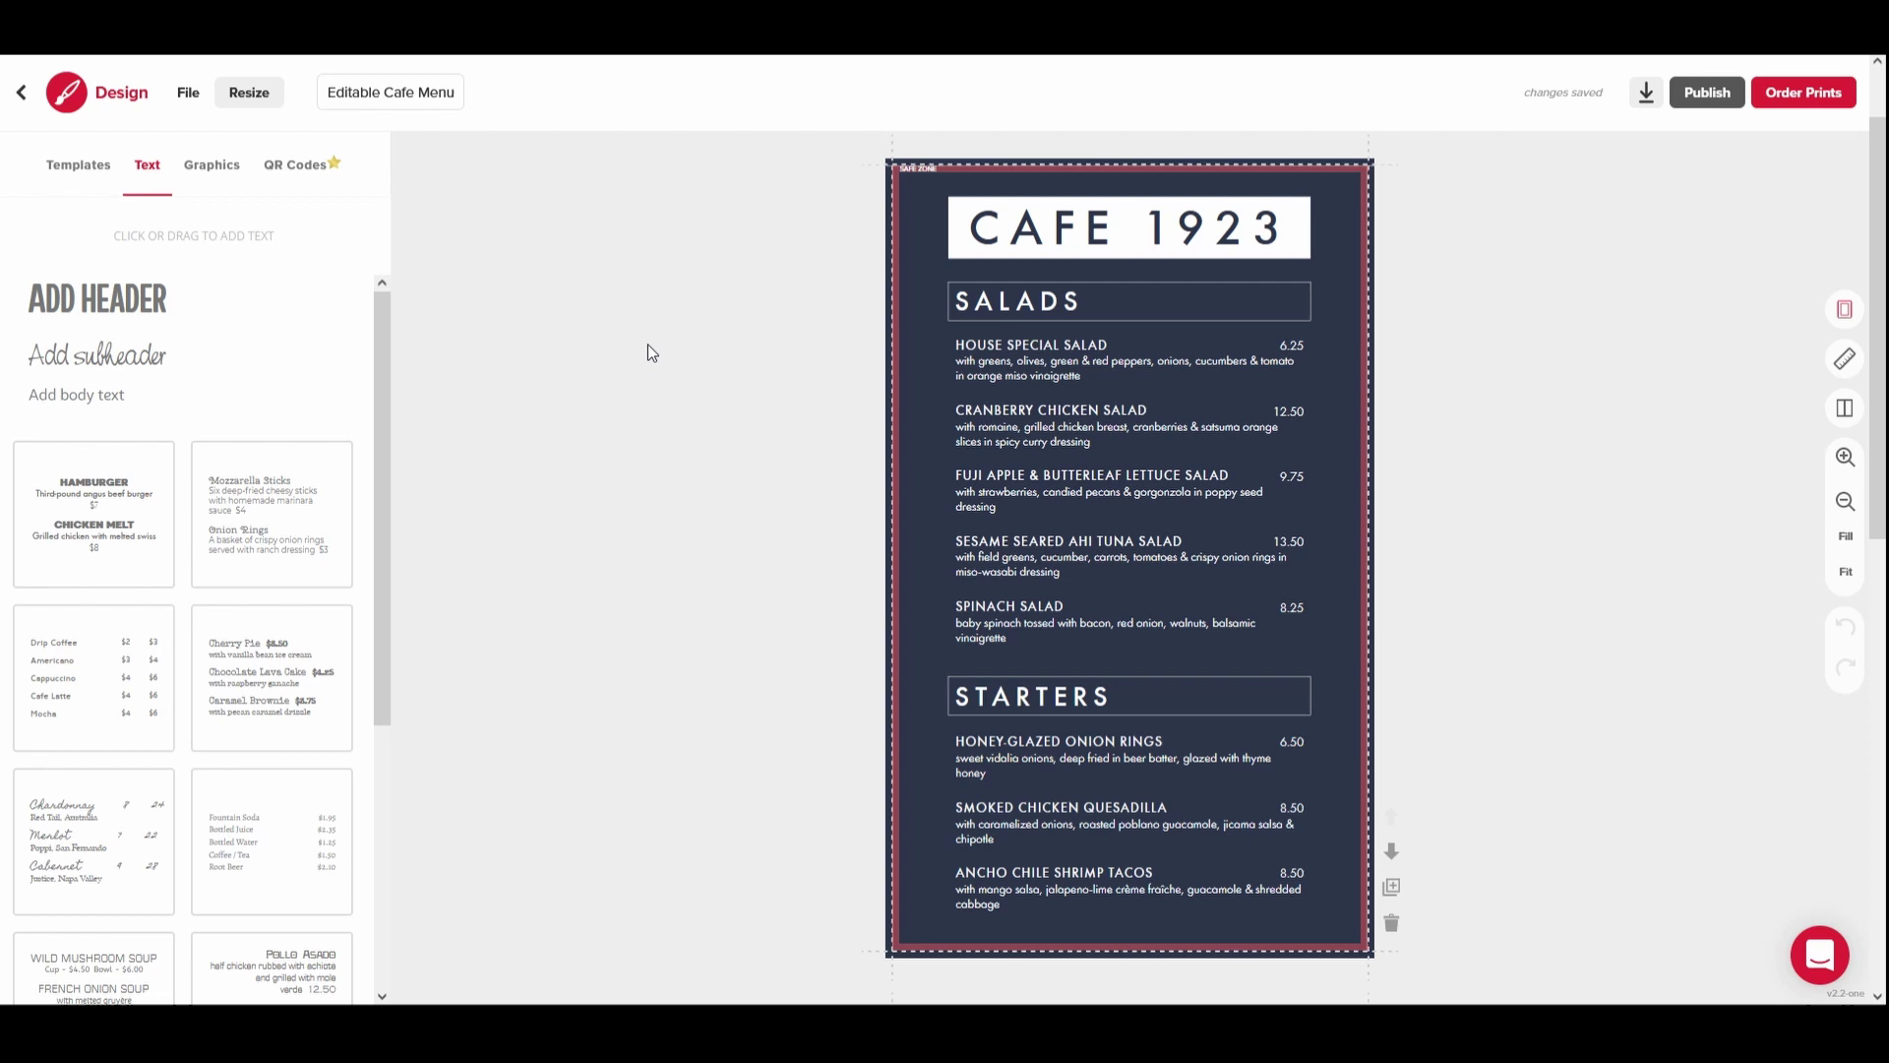
# Check the CAFE 1923 title and salads list, and view page size options without resizing
pyautogui.click(1069, 253)
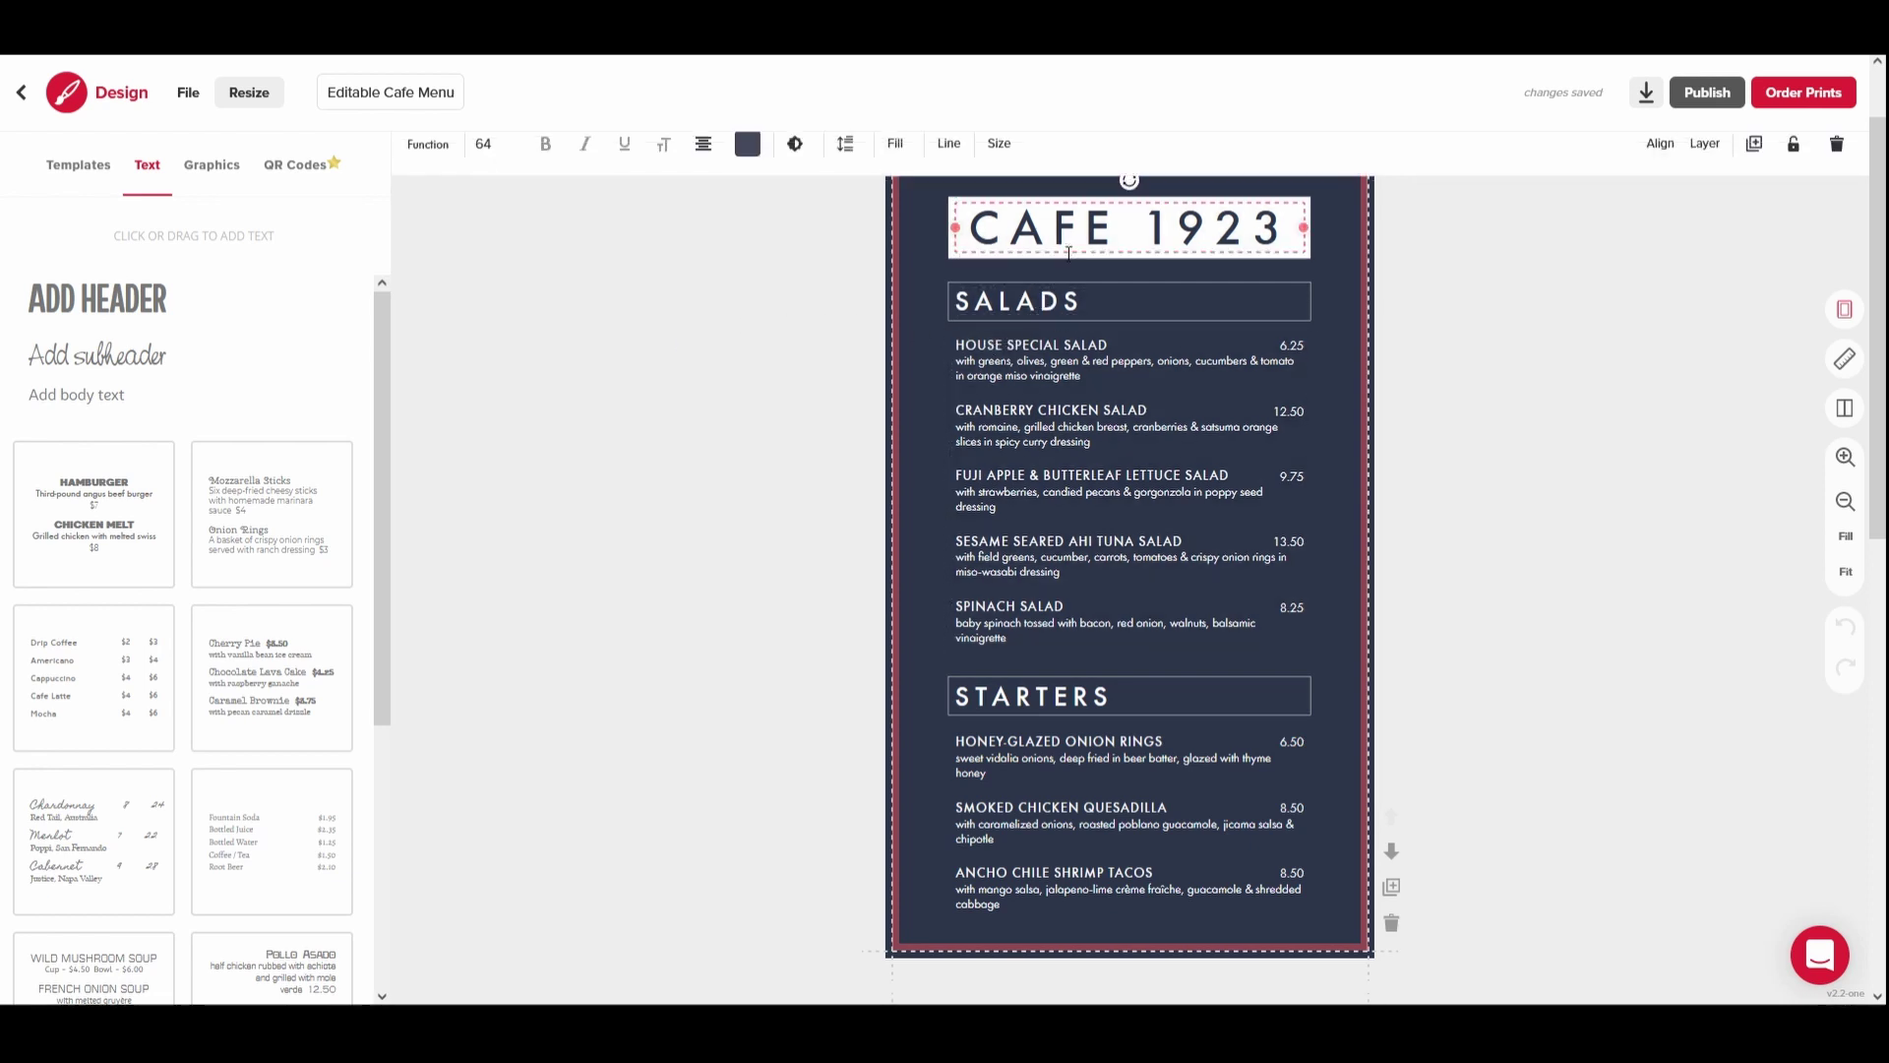
pyautogui.click(1072, 390)
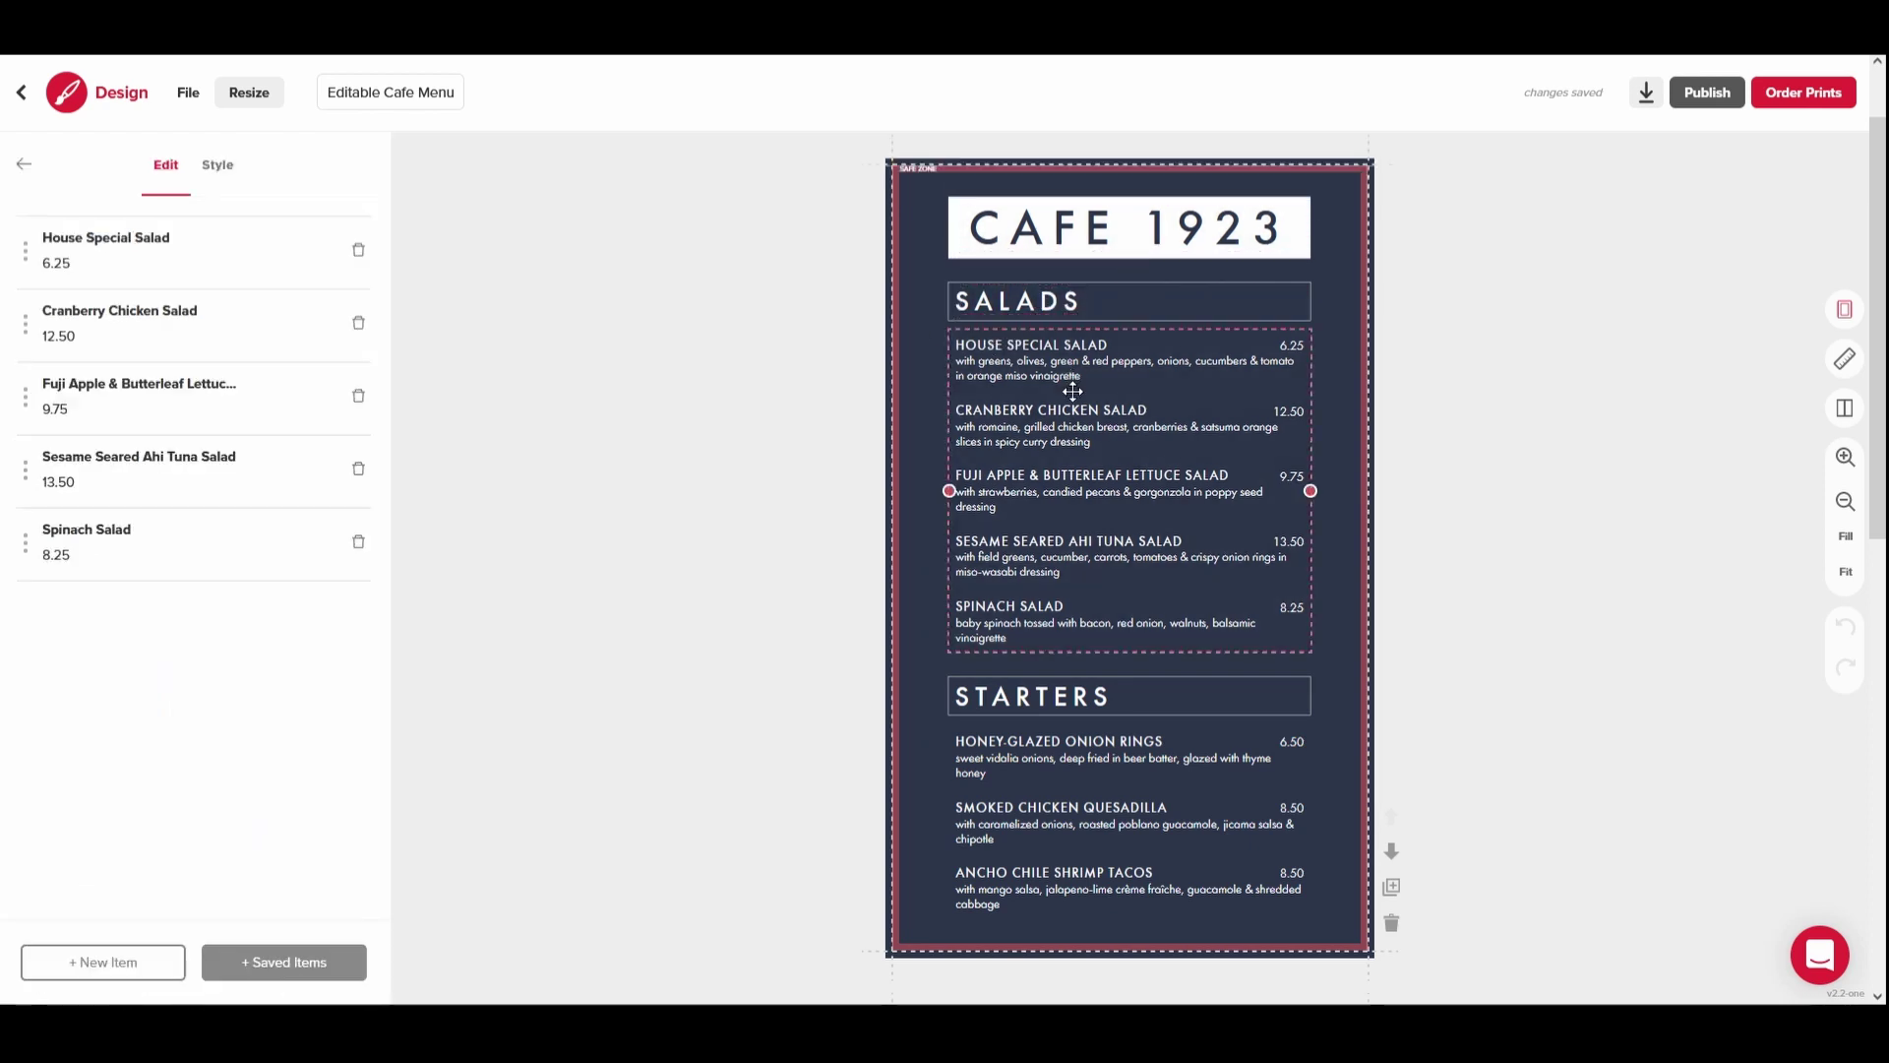
pyautogui.click(789, 340)
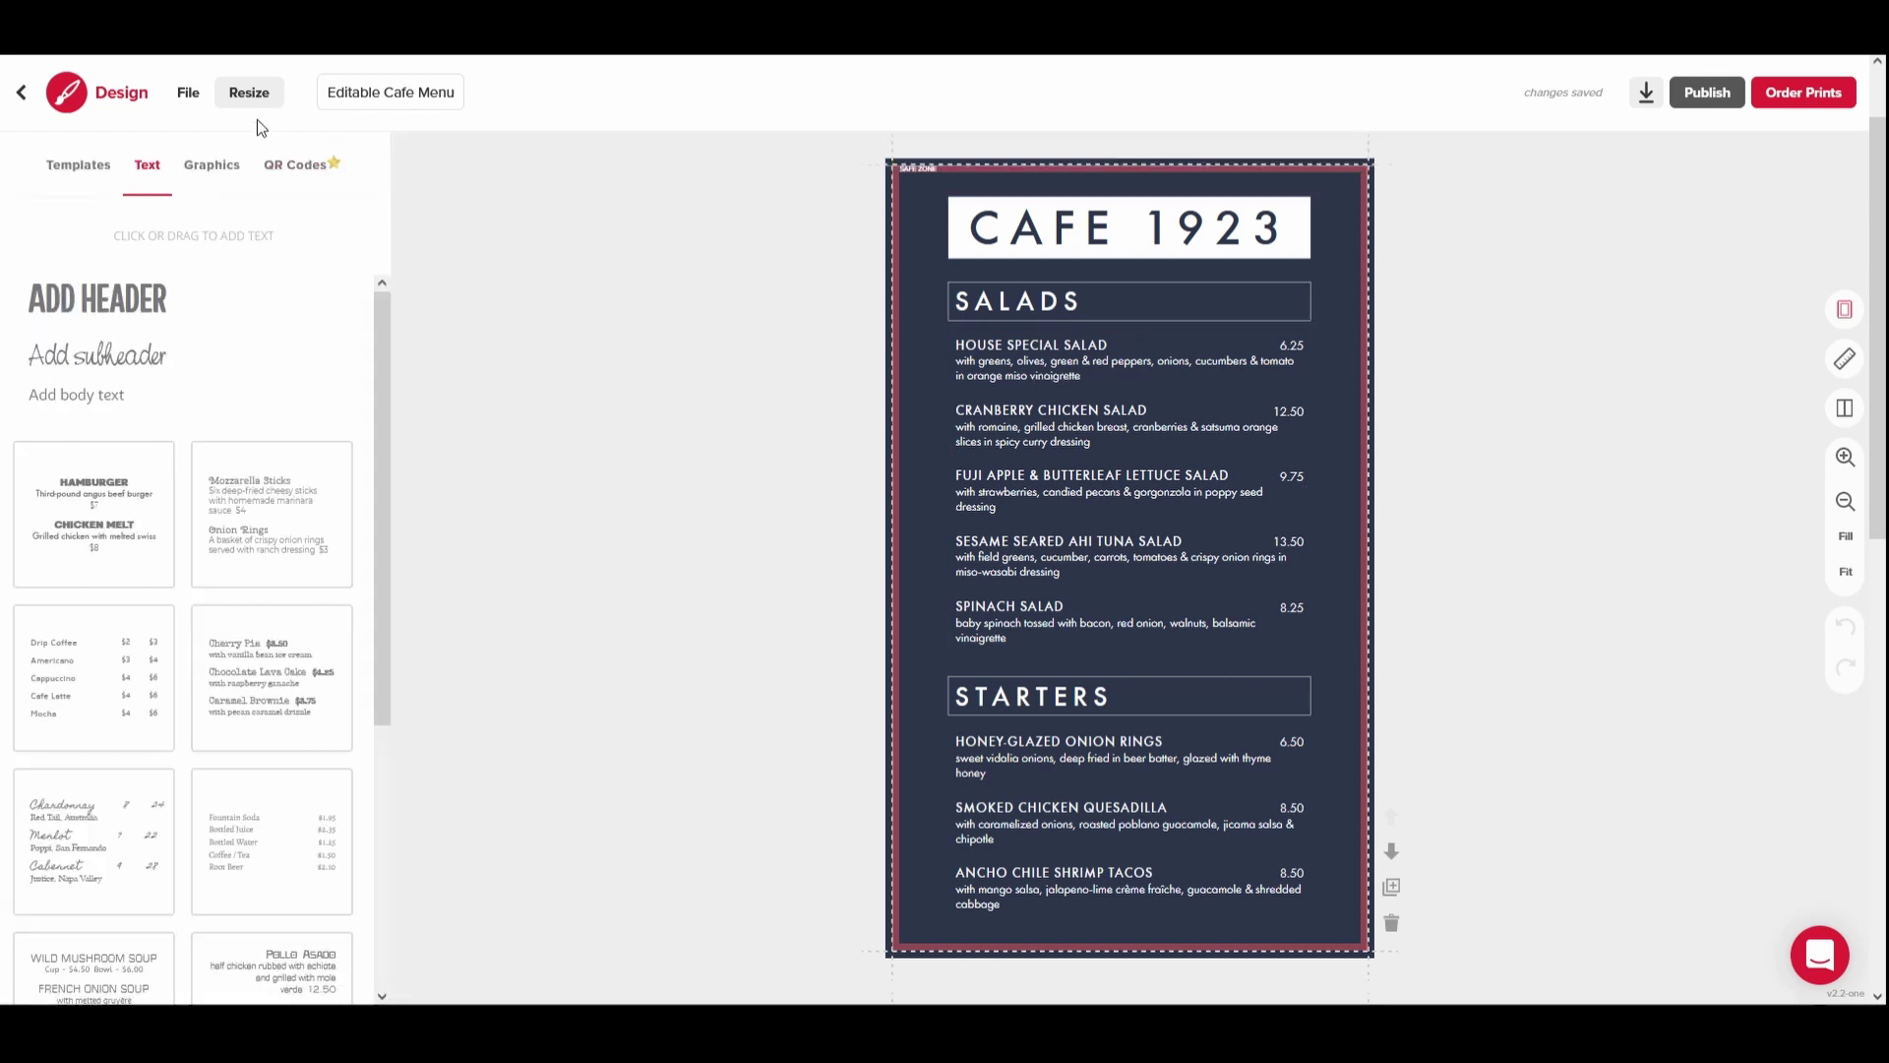
pyautogui.click(276, 99)
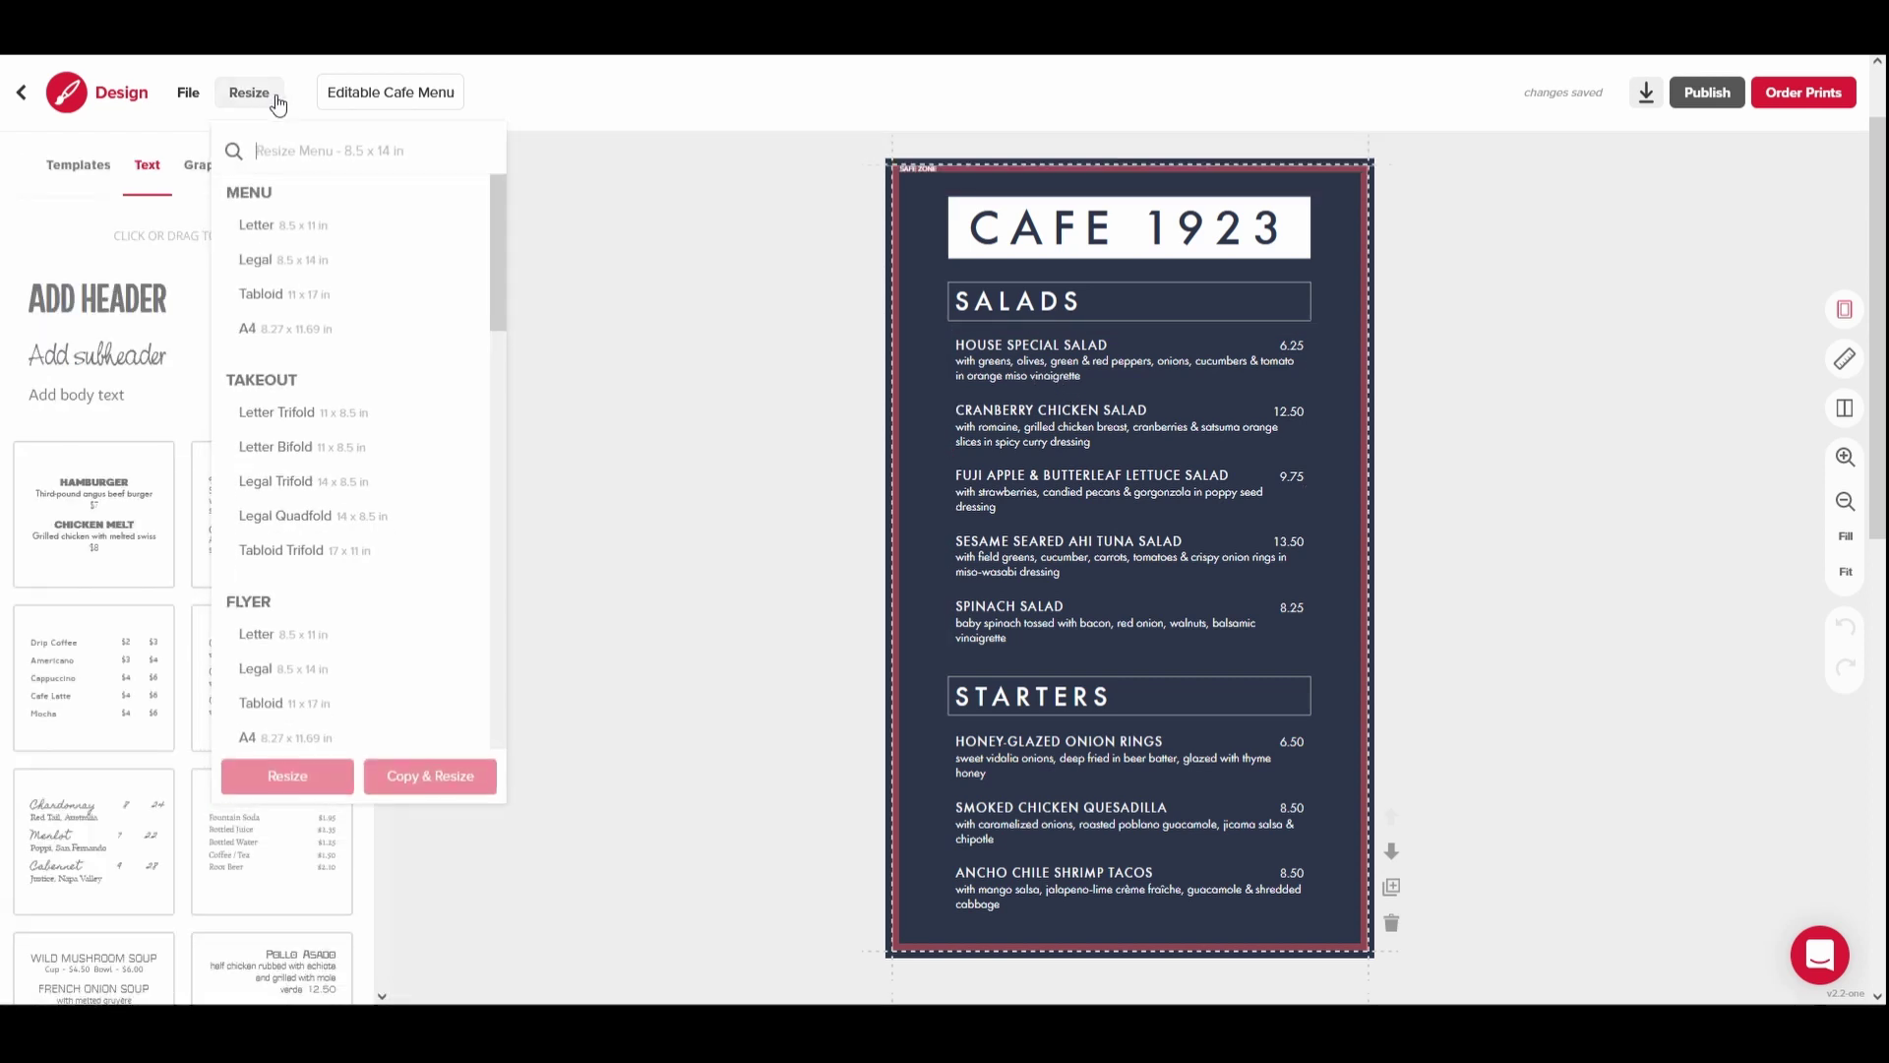
pyautogui.moveTo(498, 192)
pyautogui.mouseDown()
pyautogui.moveTo(507, 276)
pyautogui.moveTo(505, 185)
pyautogui.mouseUp()
pyautogui.click(250, 104)
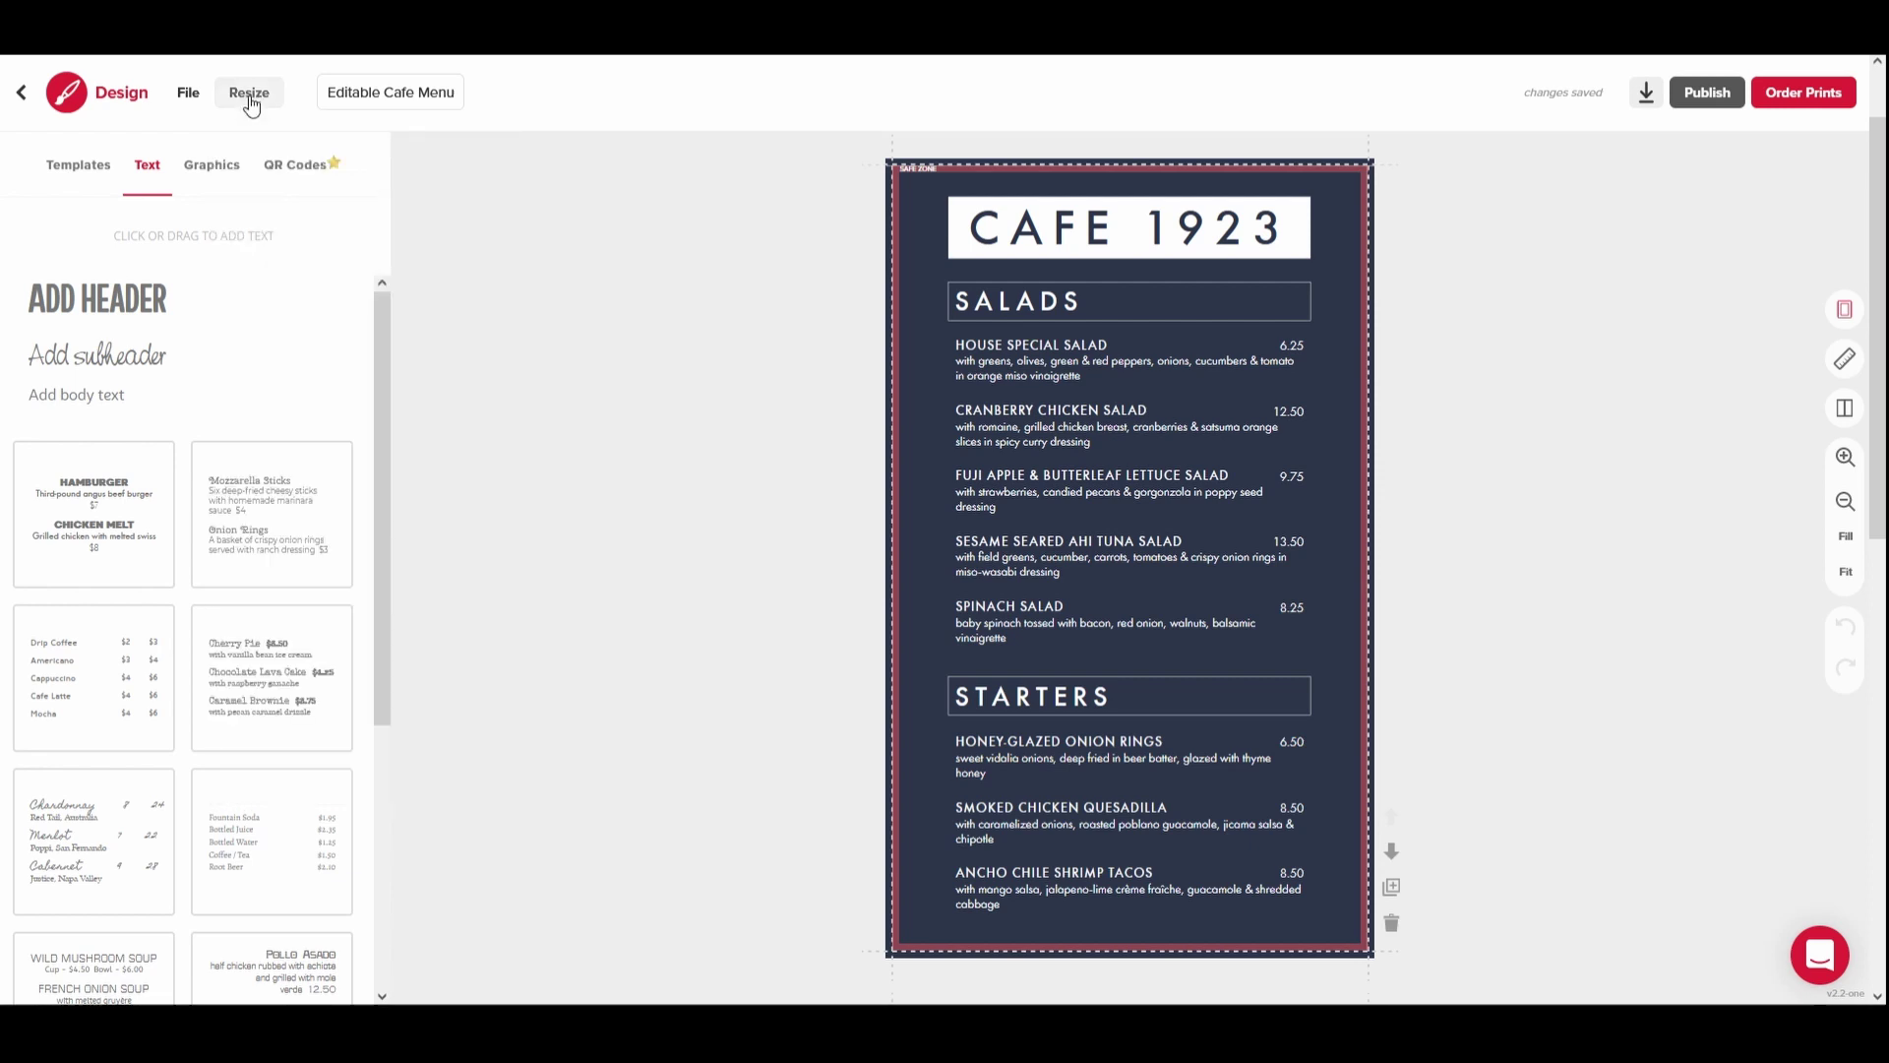
# Save the design and begin retyping its title as 'My New Menu'
pyautogui.click(188, 92)
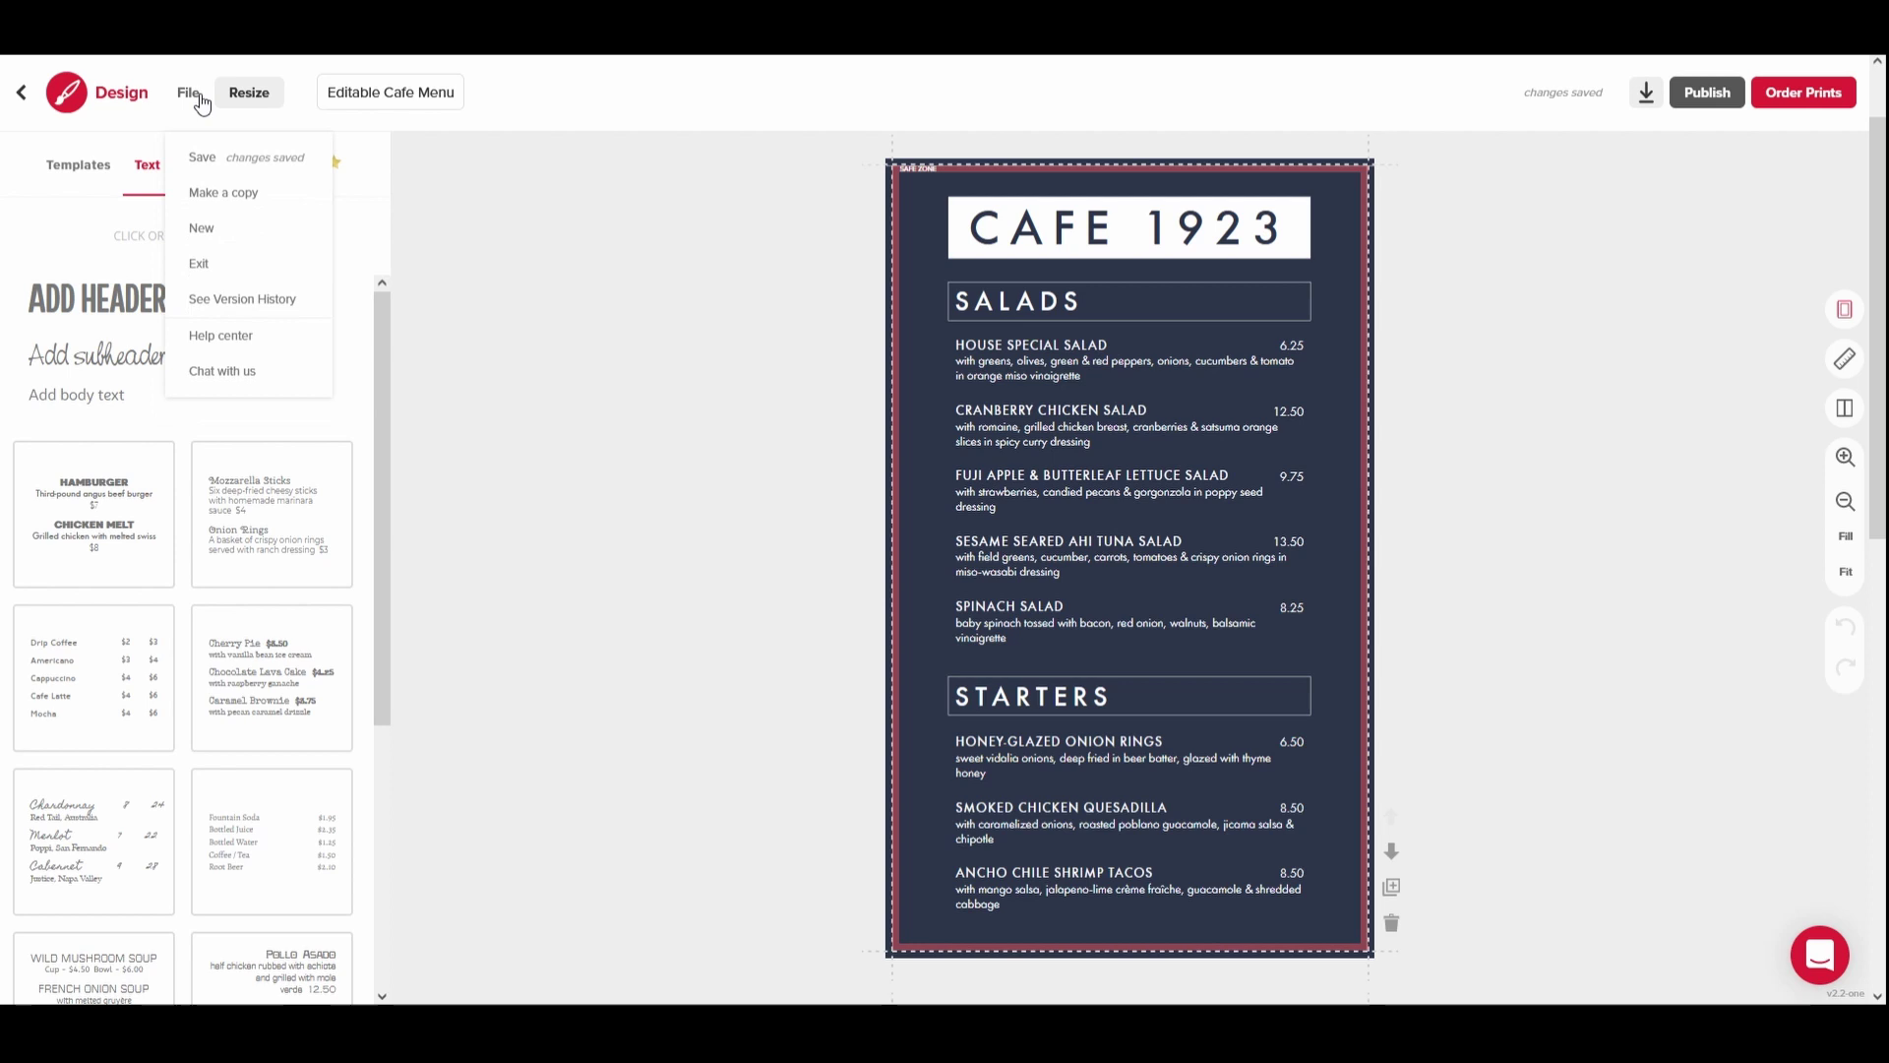
pyautogui.click(202, 169)
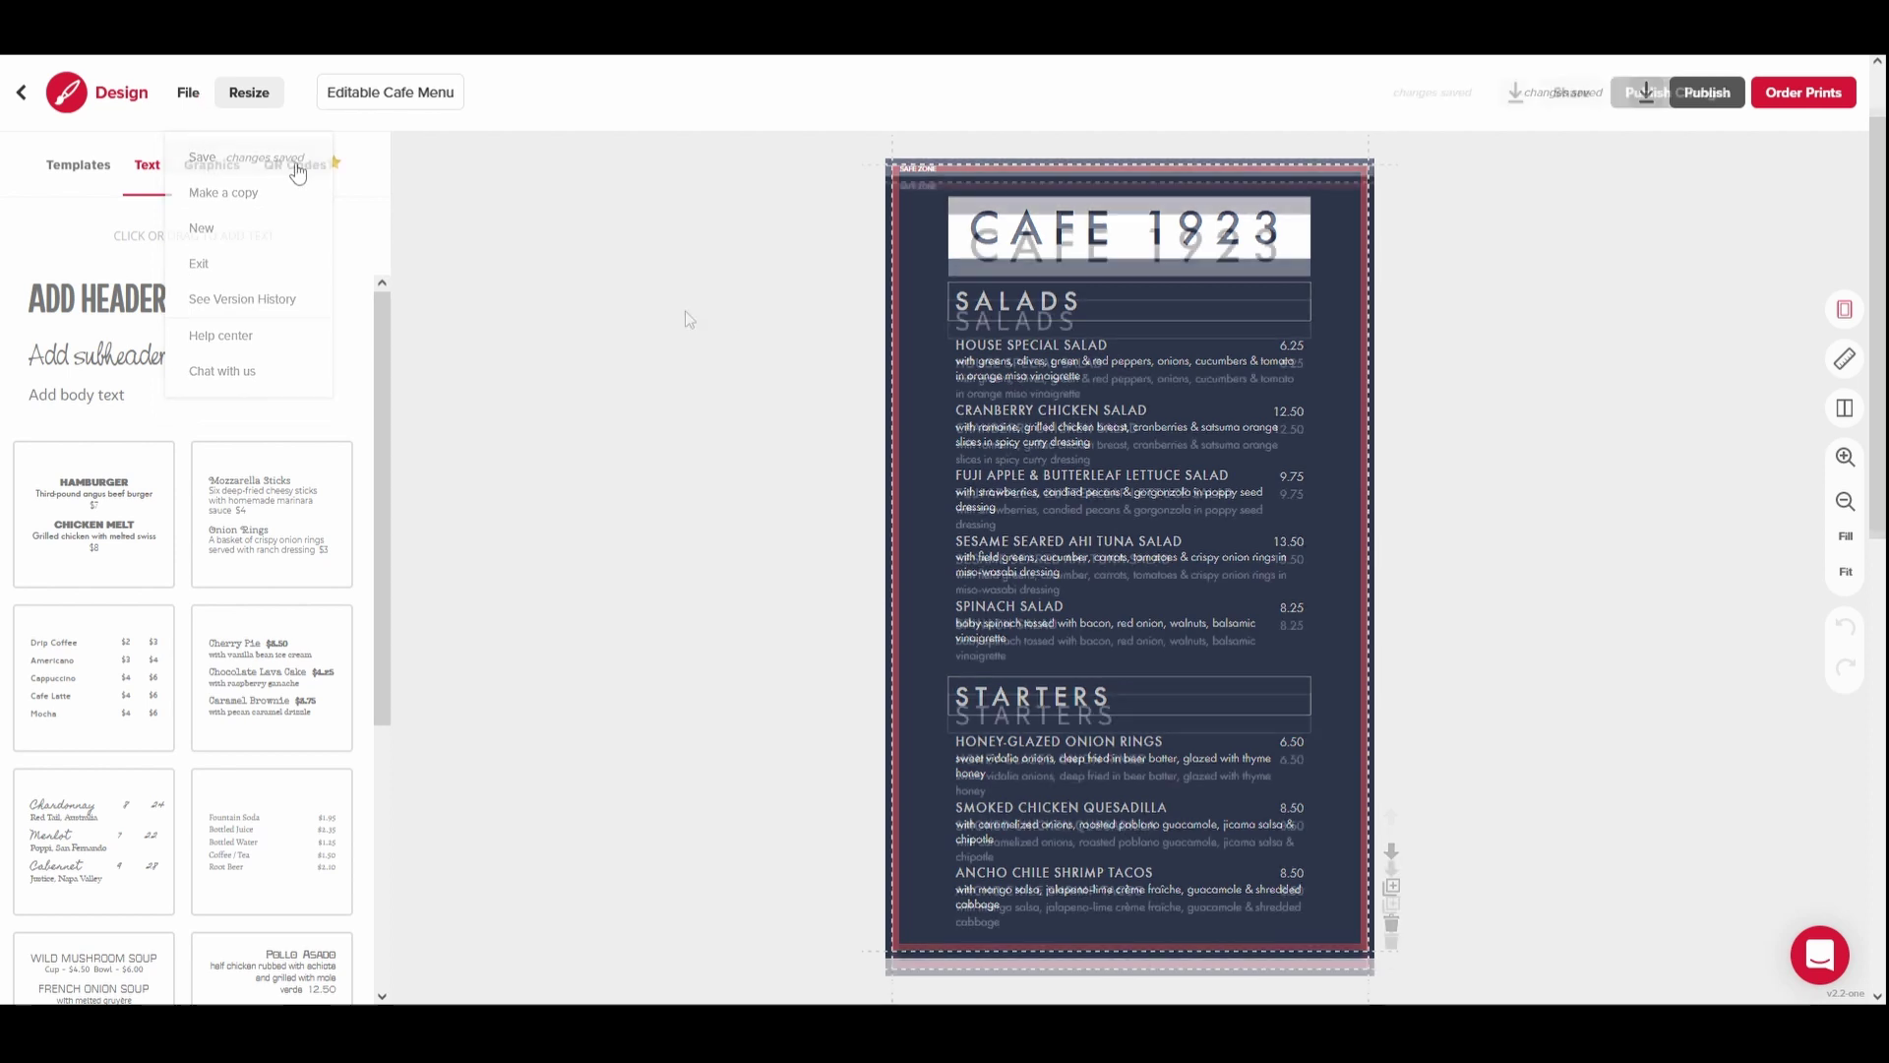
pyautogui.click(443, 96)
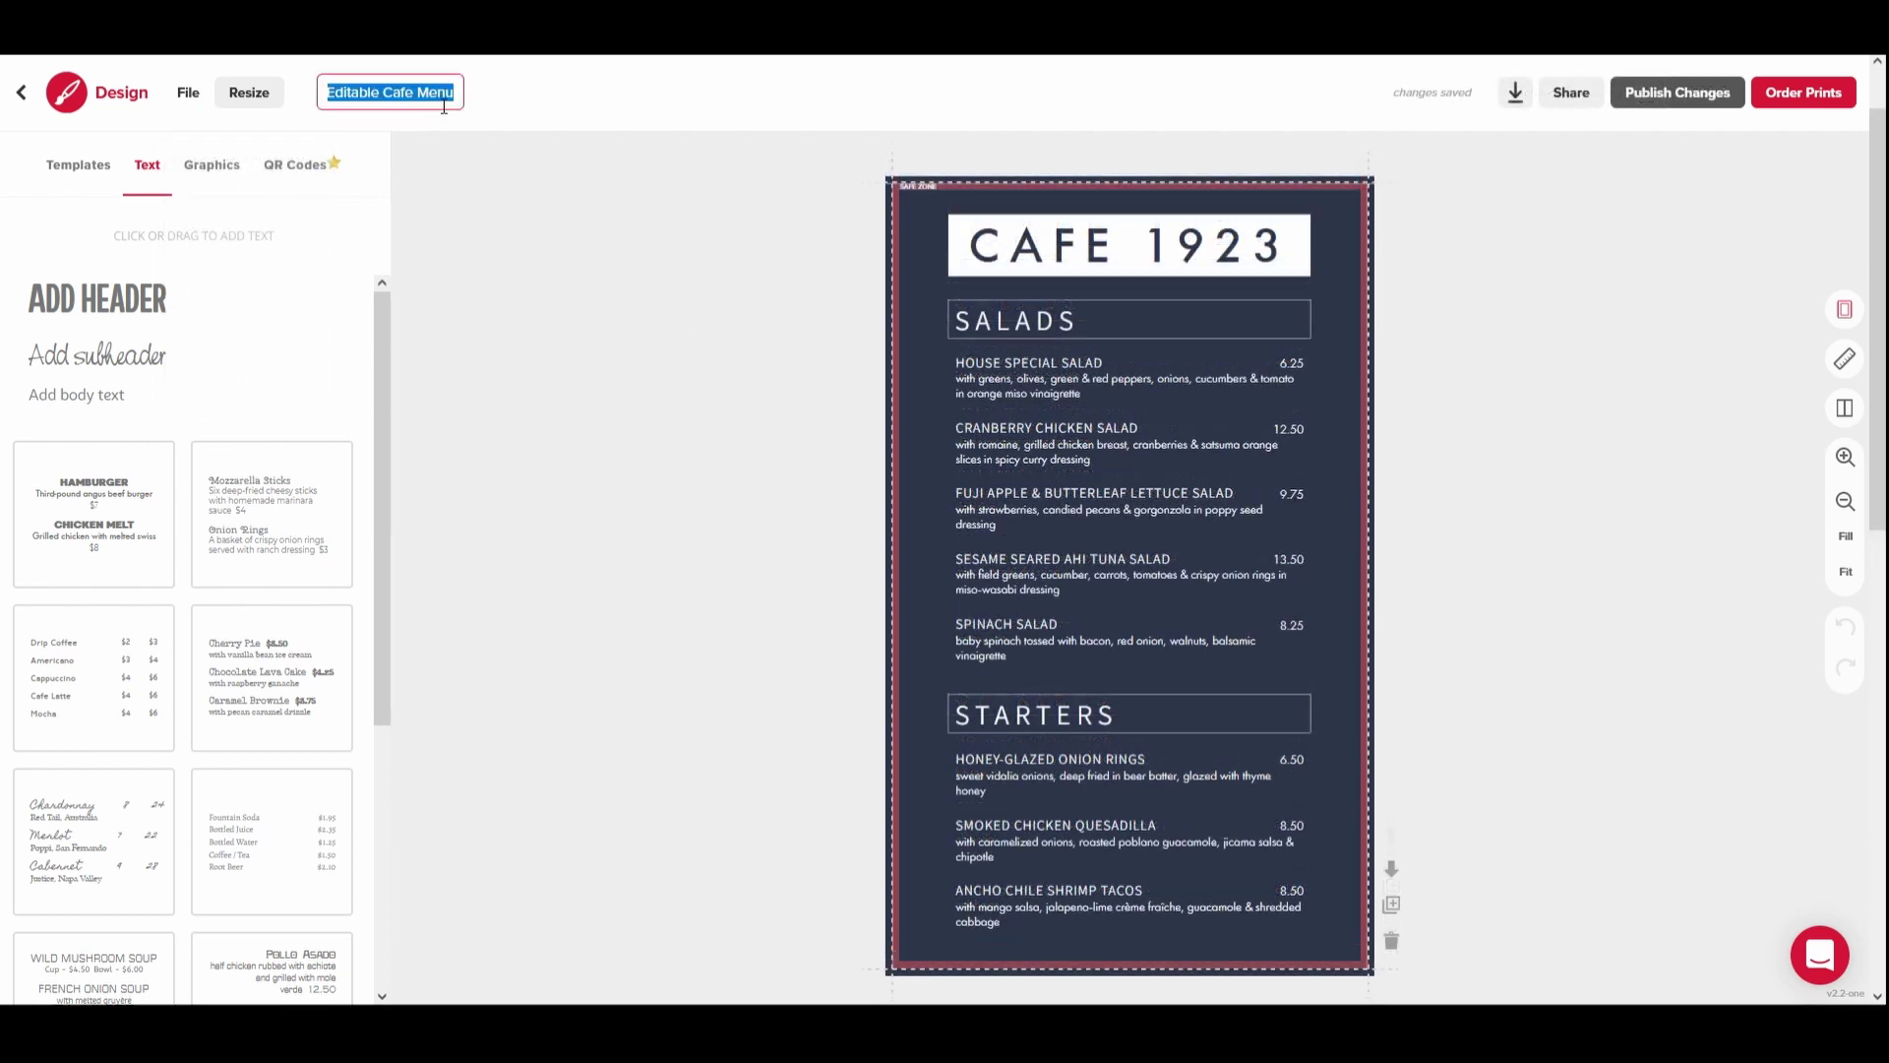
pyautogui.press('BackSpace')
pyautogui.write('My')
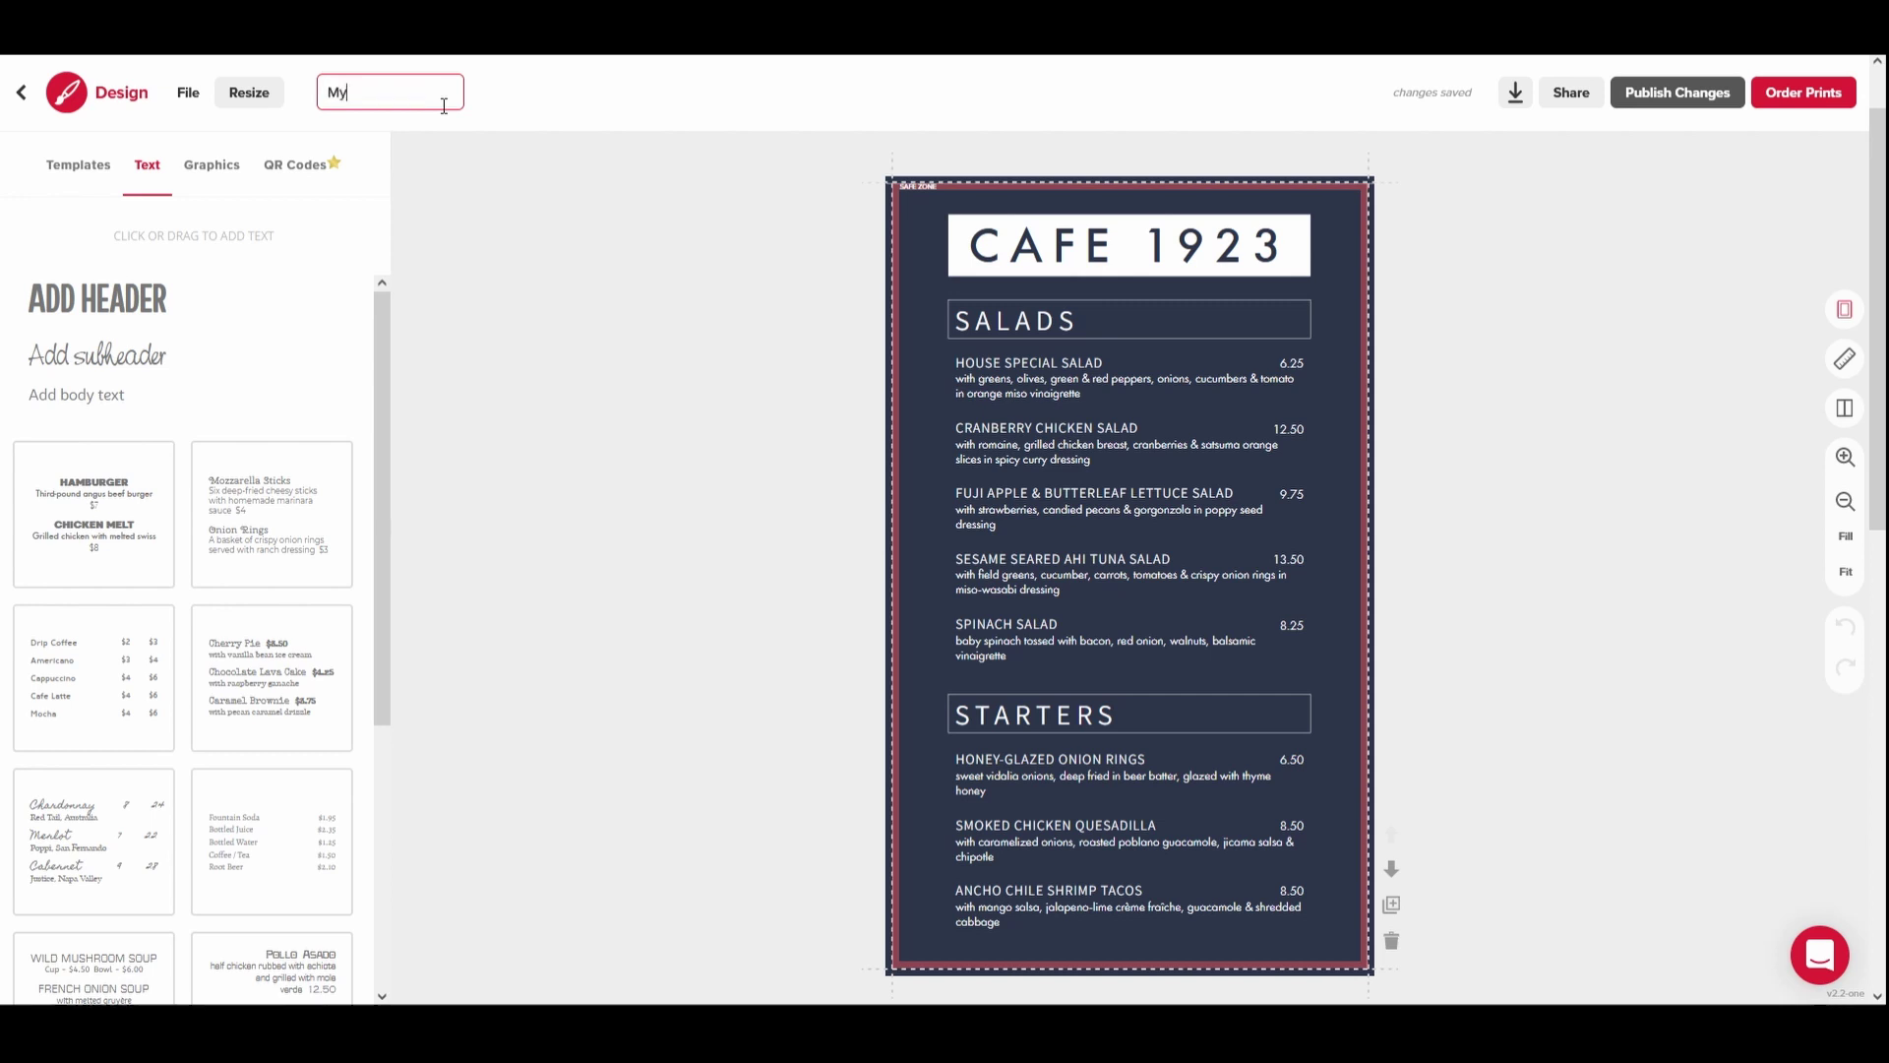
pyautogui.write(' New Menu')
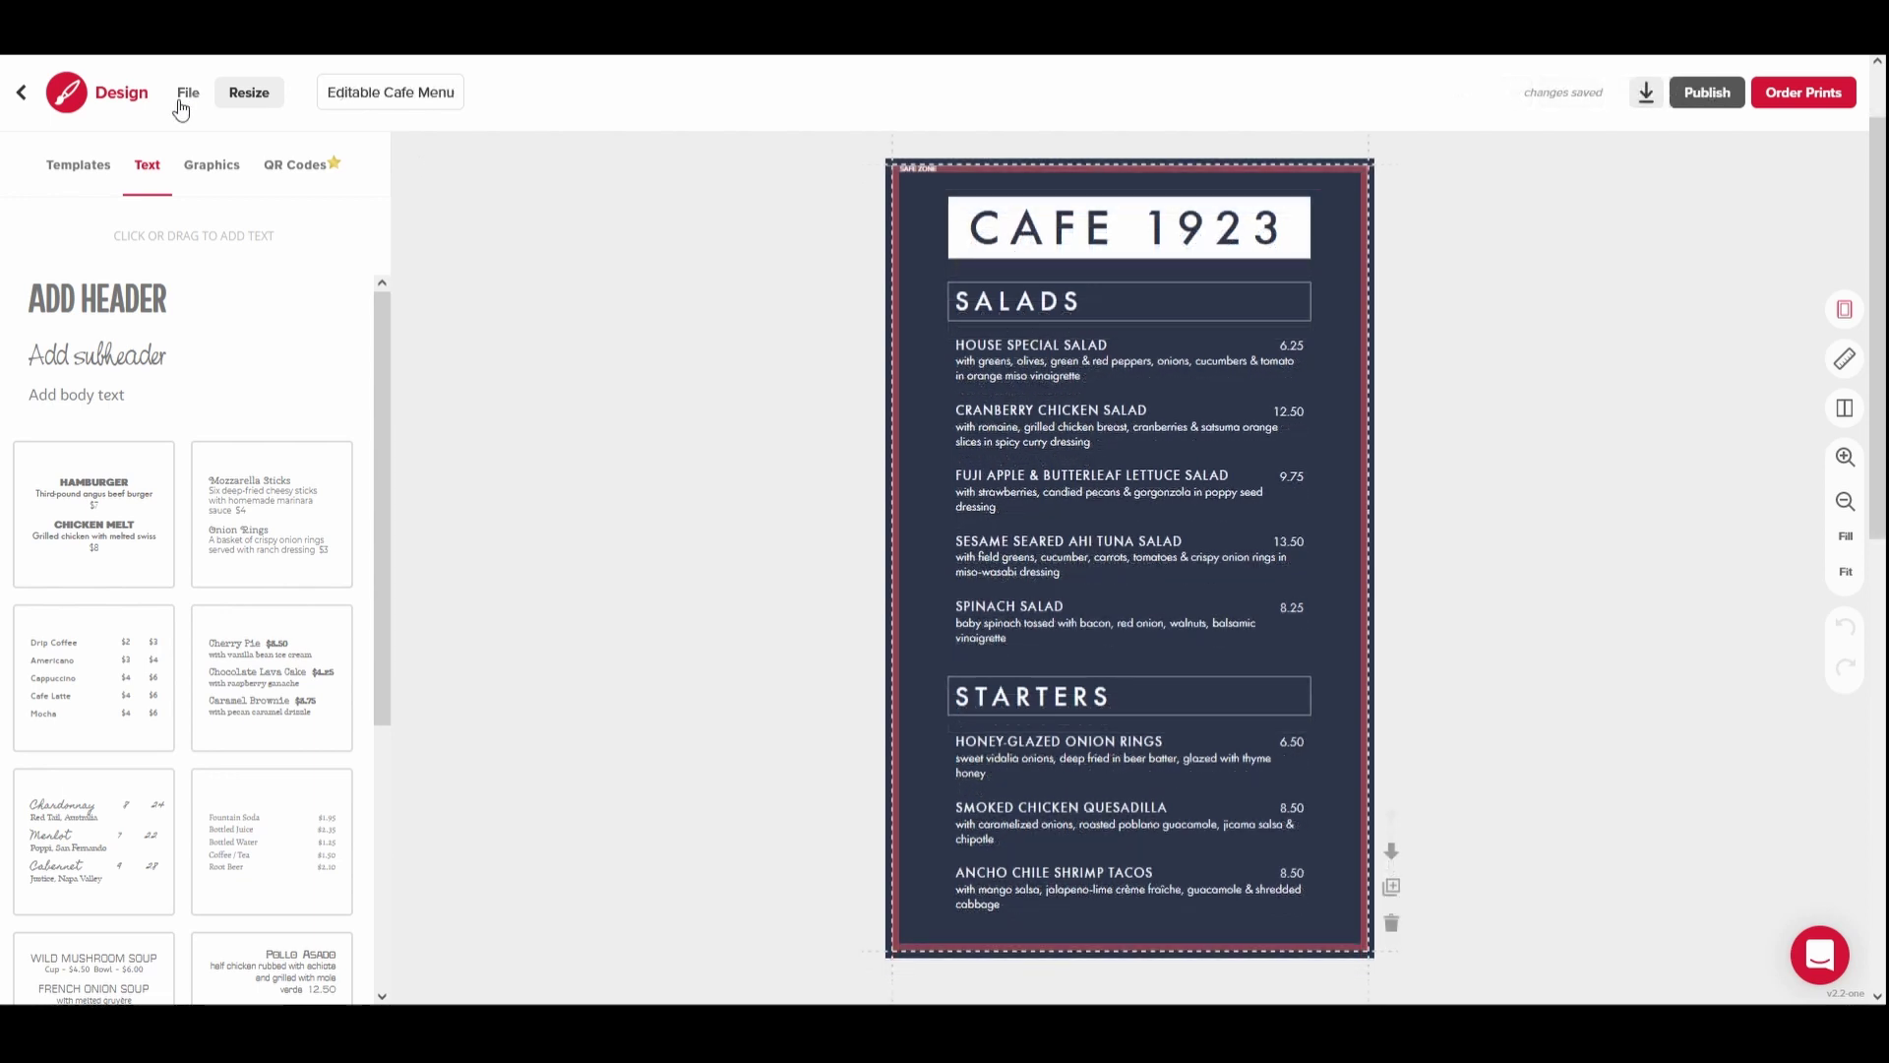
pyautogui.click(86, 177)
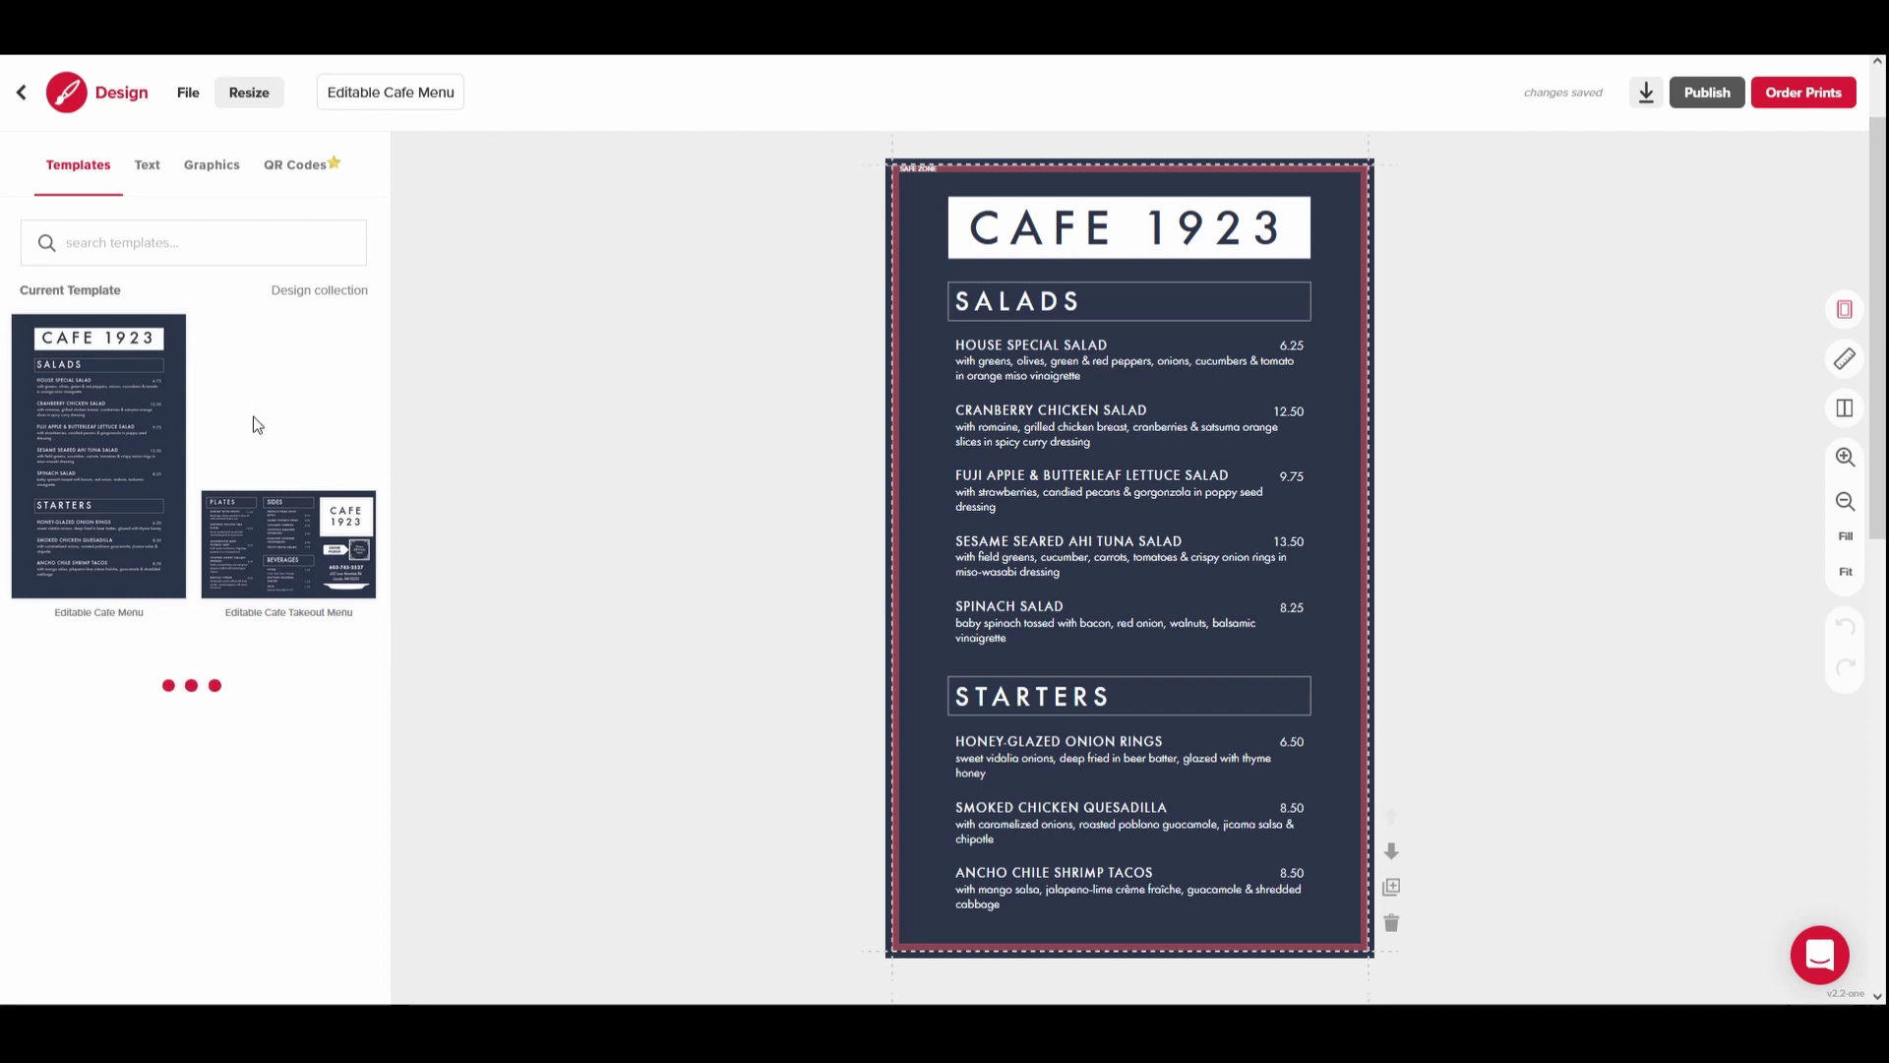
pyautogui.scroll(-7, 293, 629)
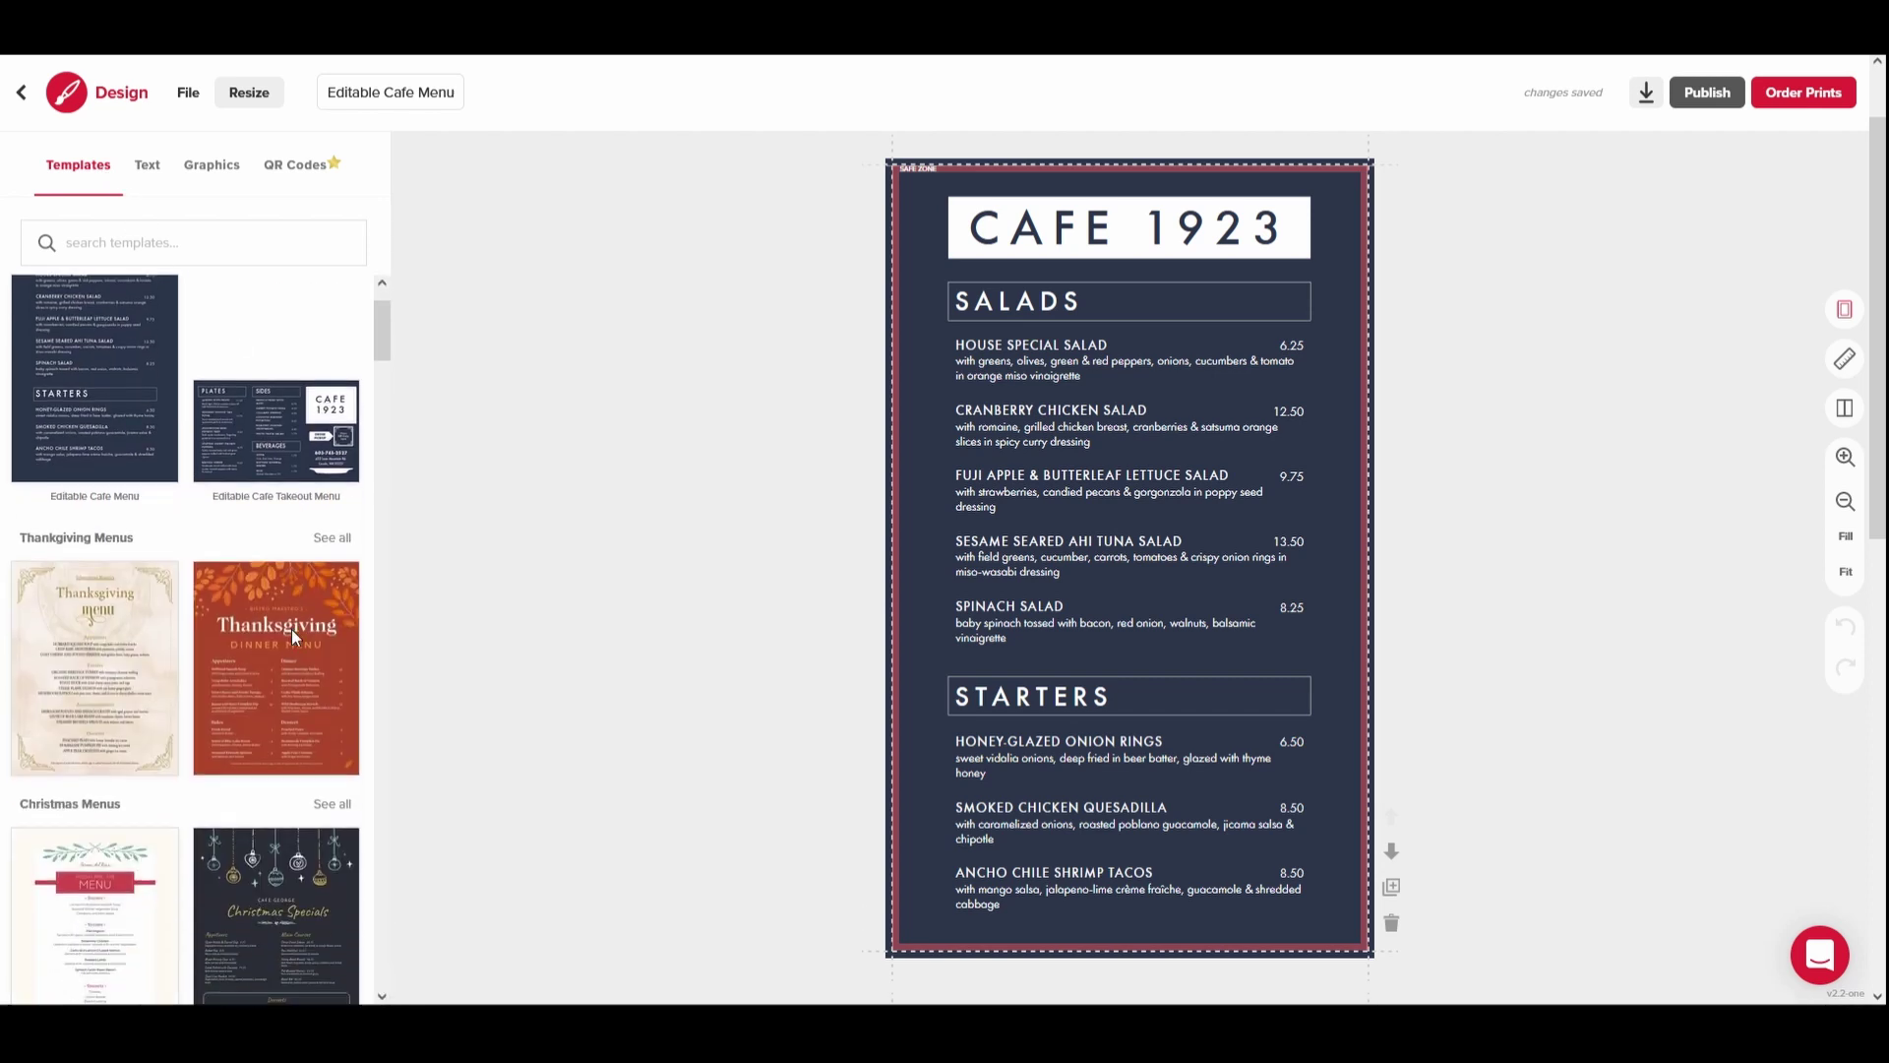
pyautogui.scroll(-2, 302, 645)
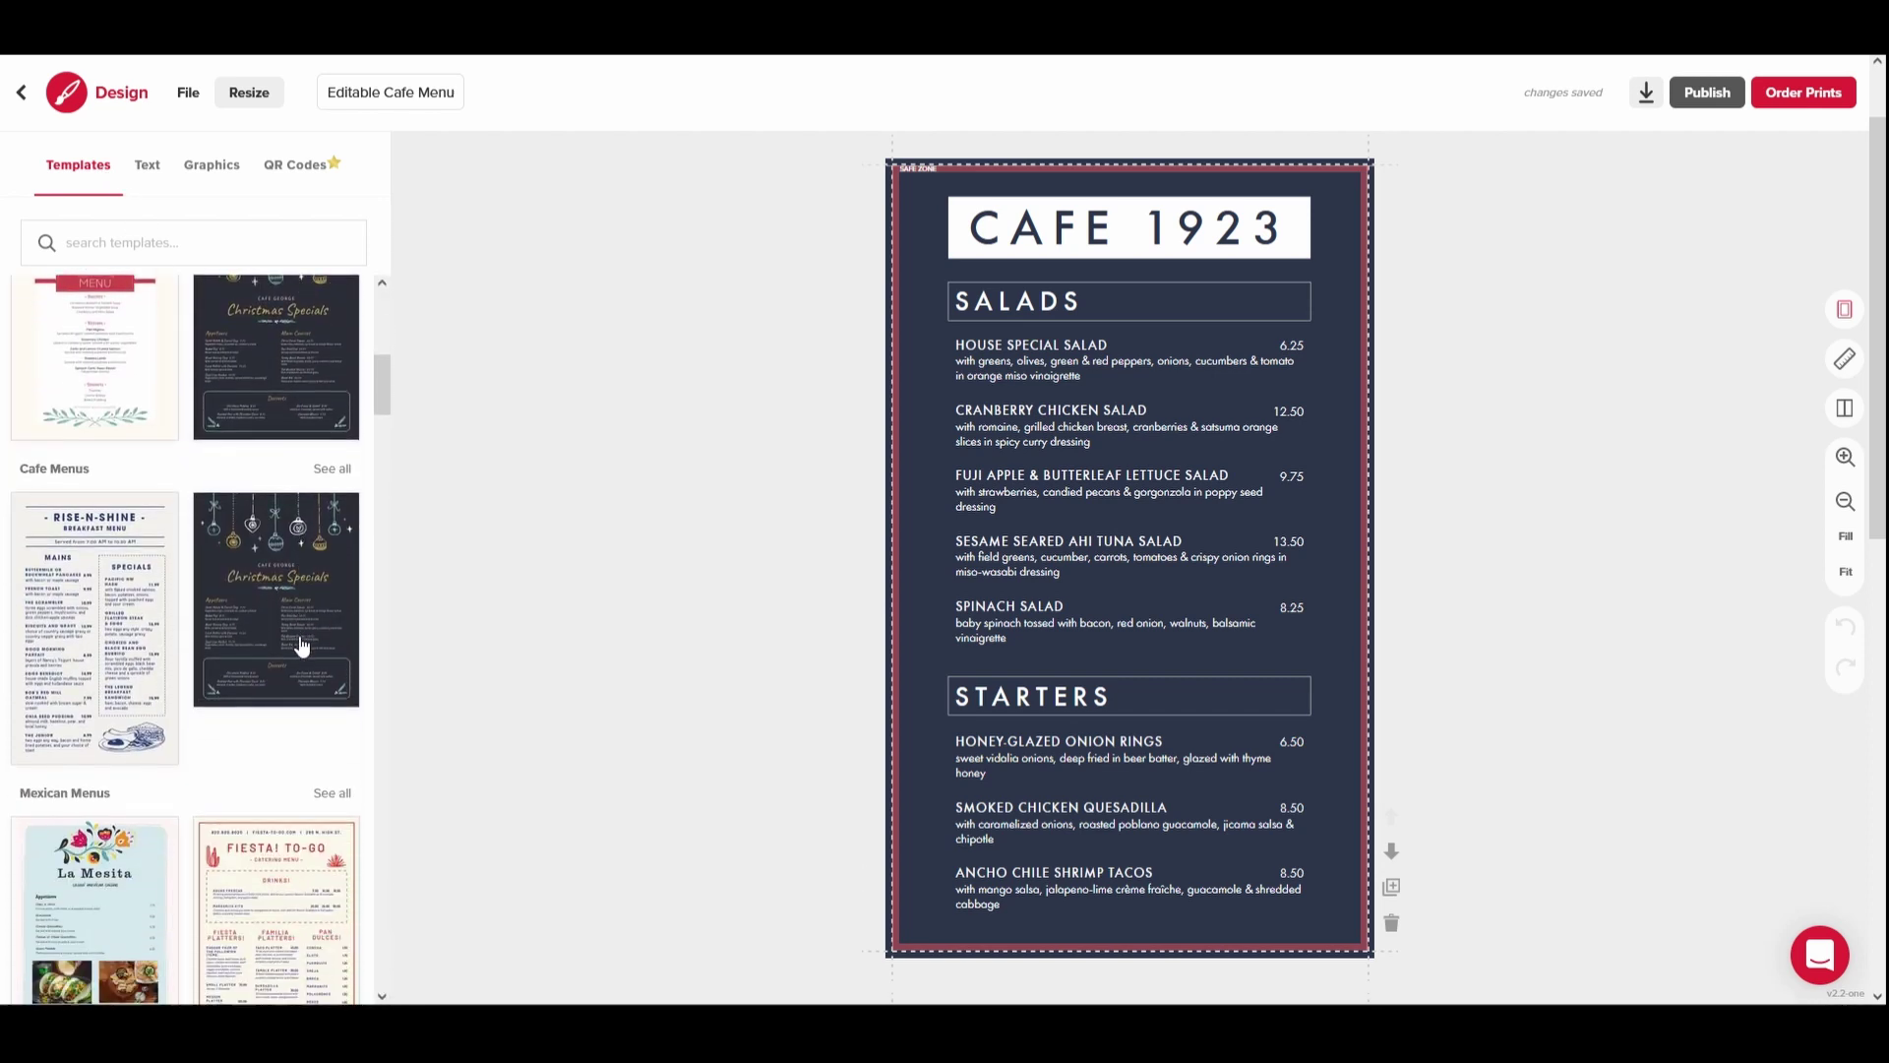
pyautogui.click(292, 602)
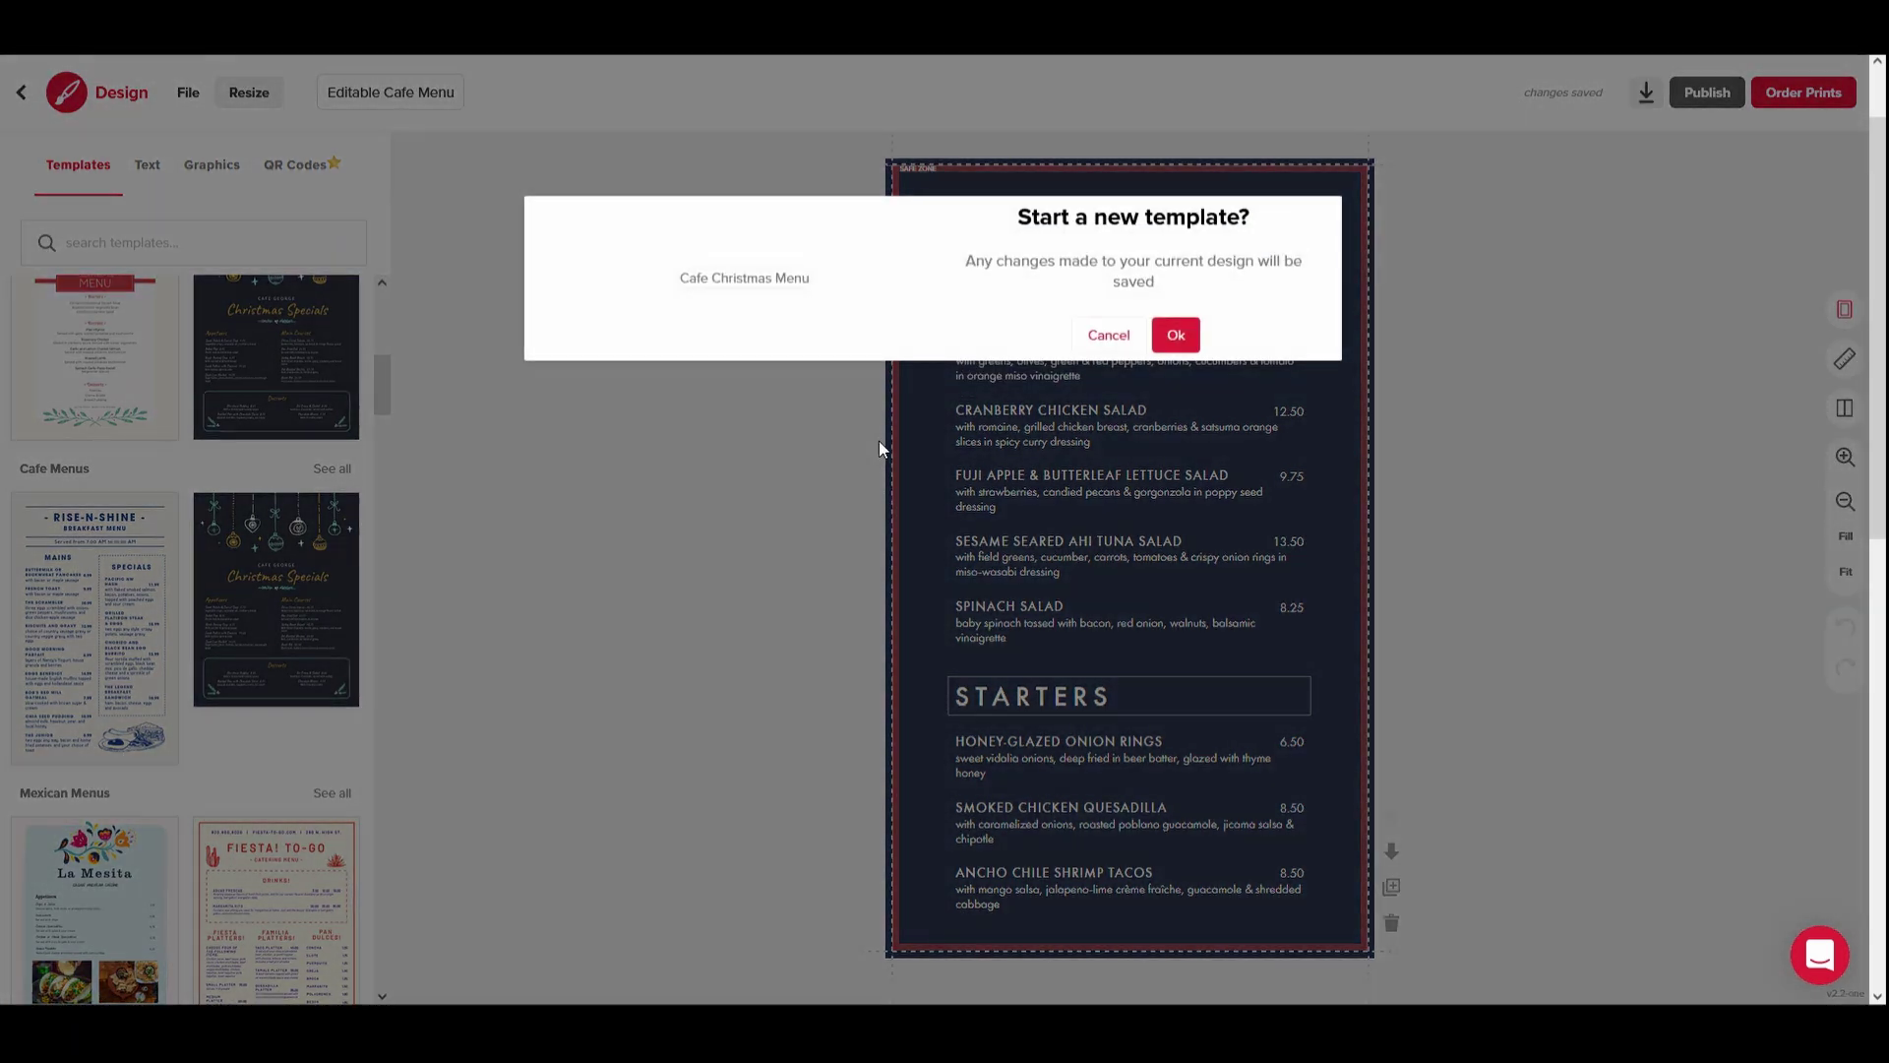
pyautogui.click(1190, 337)
pyautogui.click(147, 164)
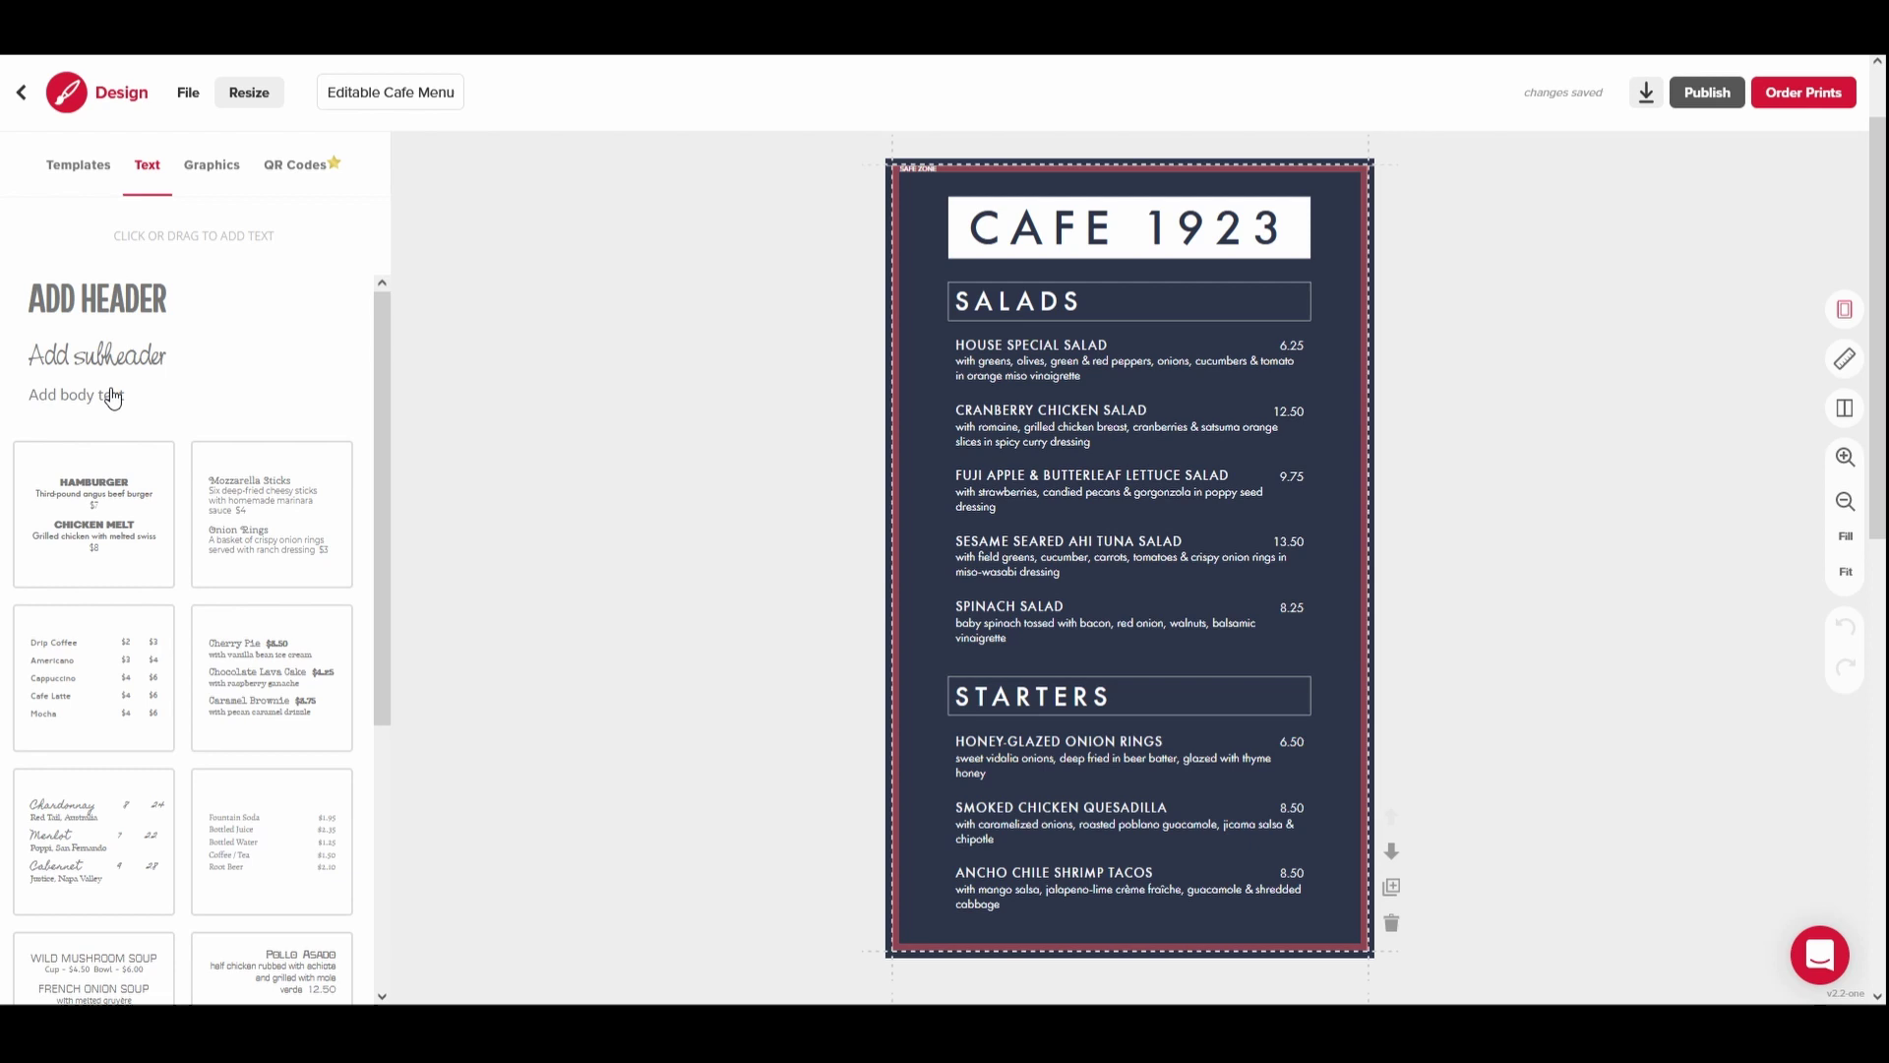
# Place two ADD HEADER text boxes by the salads and drop a coffee price list onto the menu
pyautogui.click(125, 307)
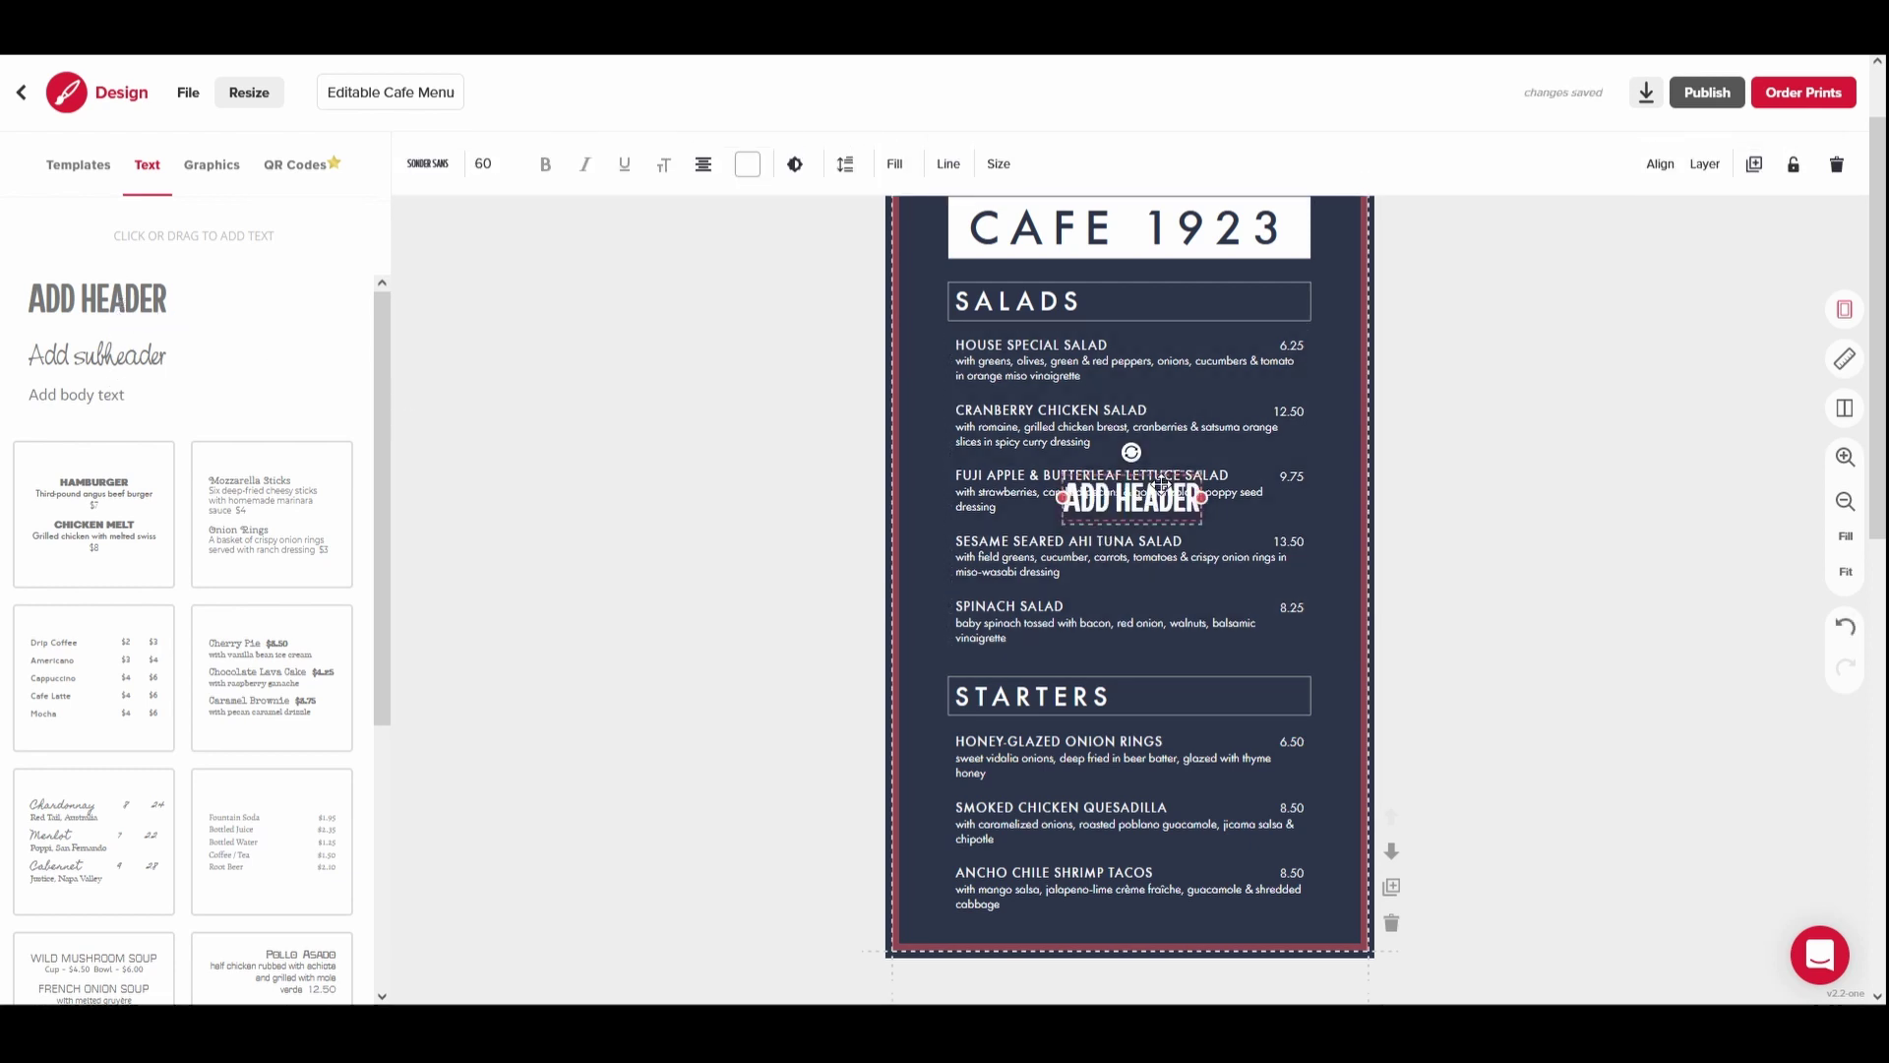
pyautogui.moveTo(1161, 482); pyautogui.dragTo(1153, 581)
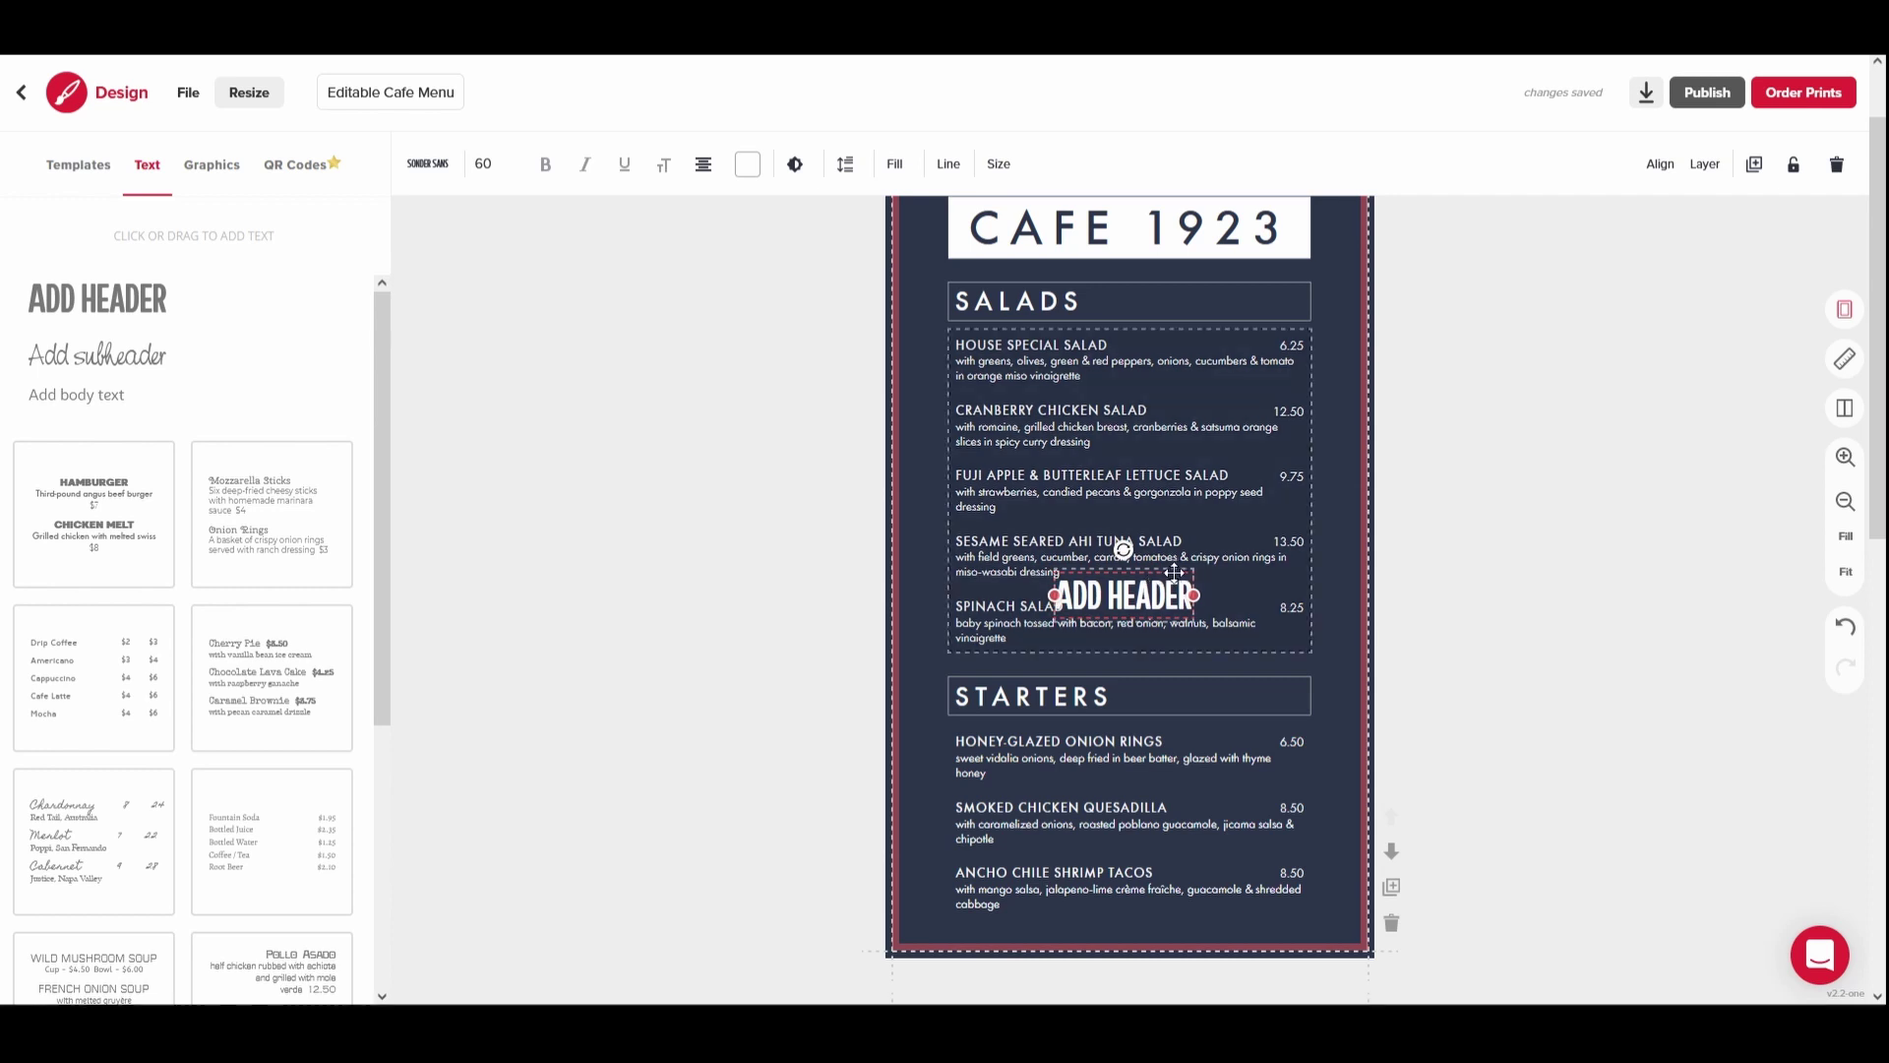
pyautogui.moveTo(136, 310); pyautogui.dragTo(1154, 329)
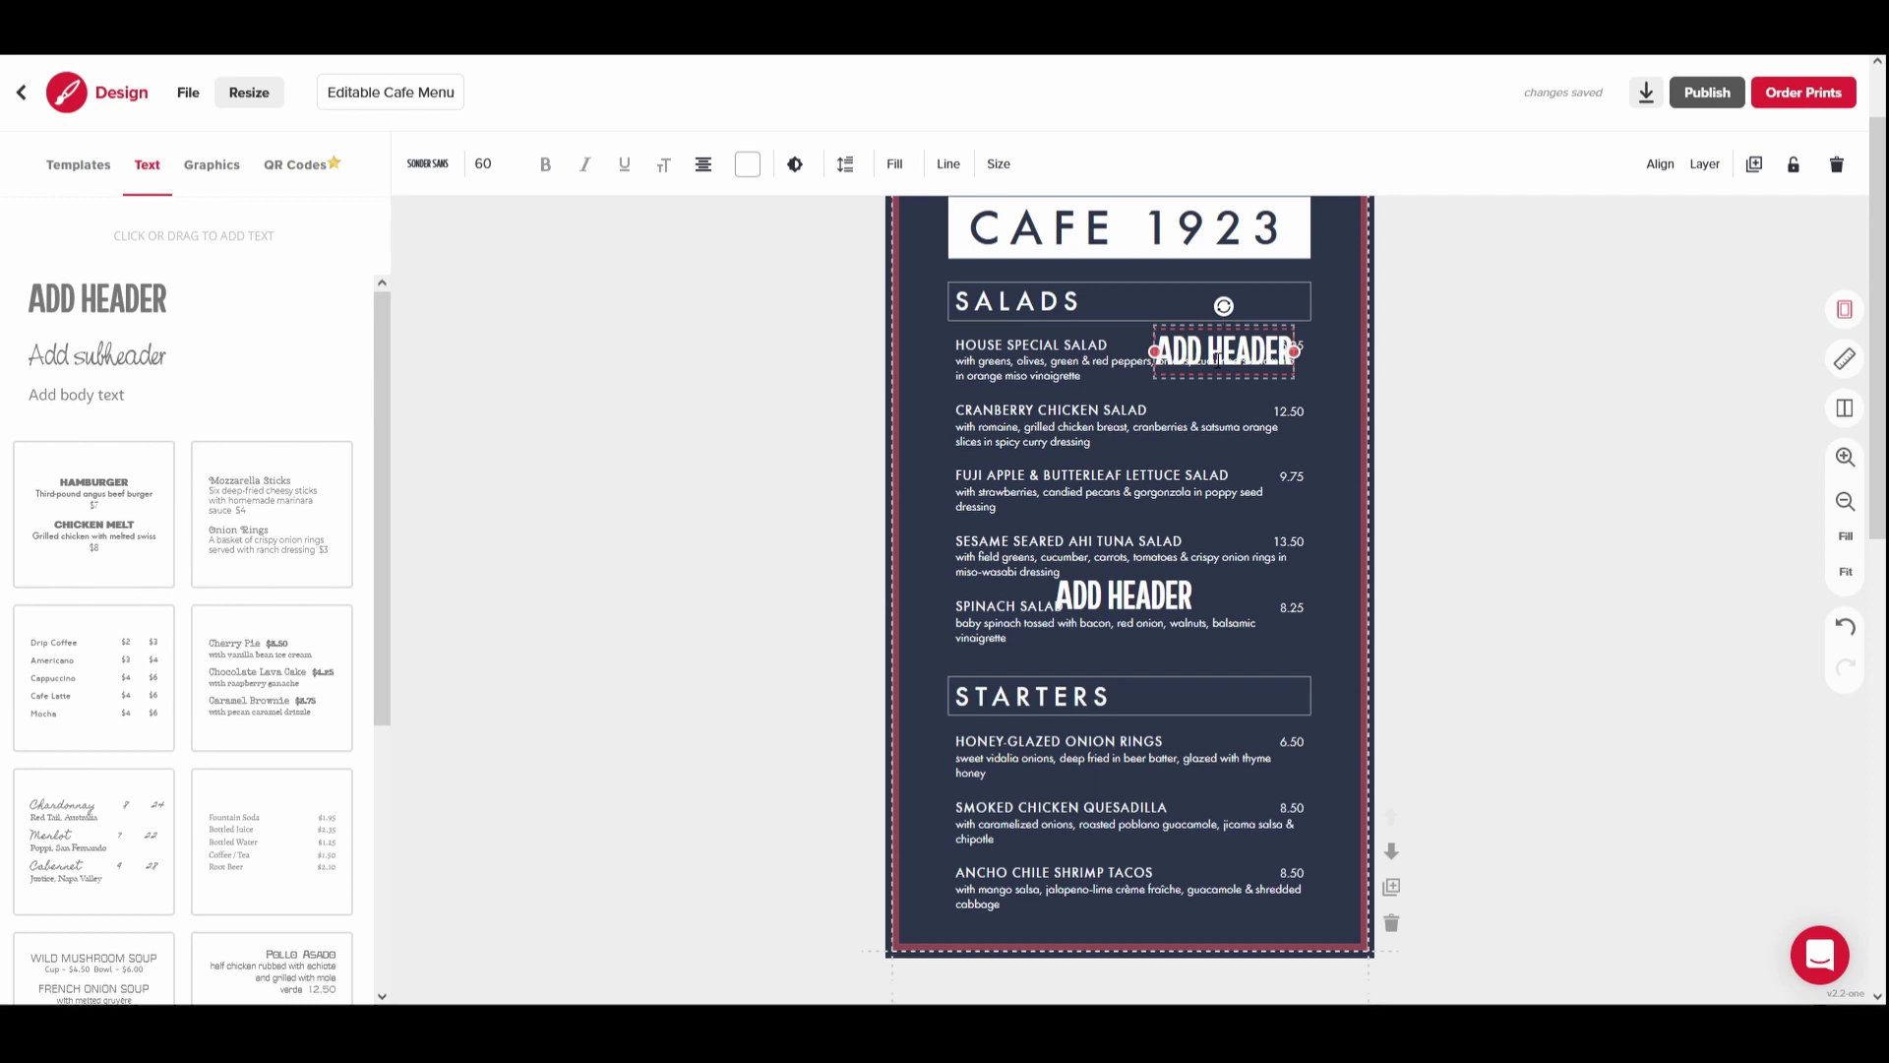
pyautogui.click(119, 504)
pyautogui.moveTo(92, 652); pyautogui.dragTo(1177, 636)
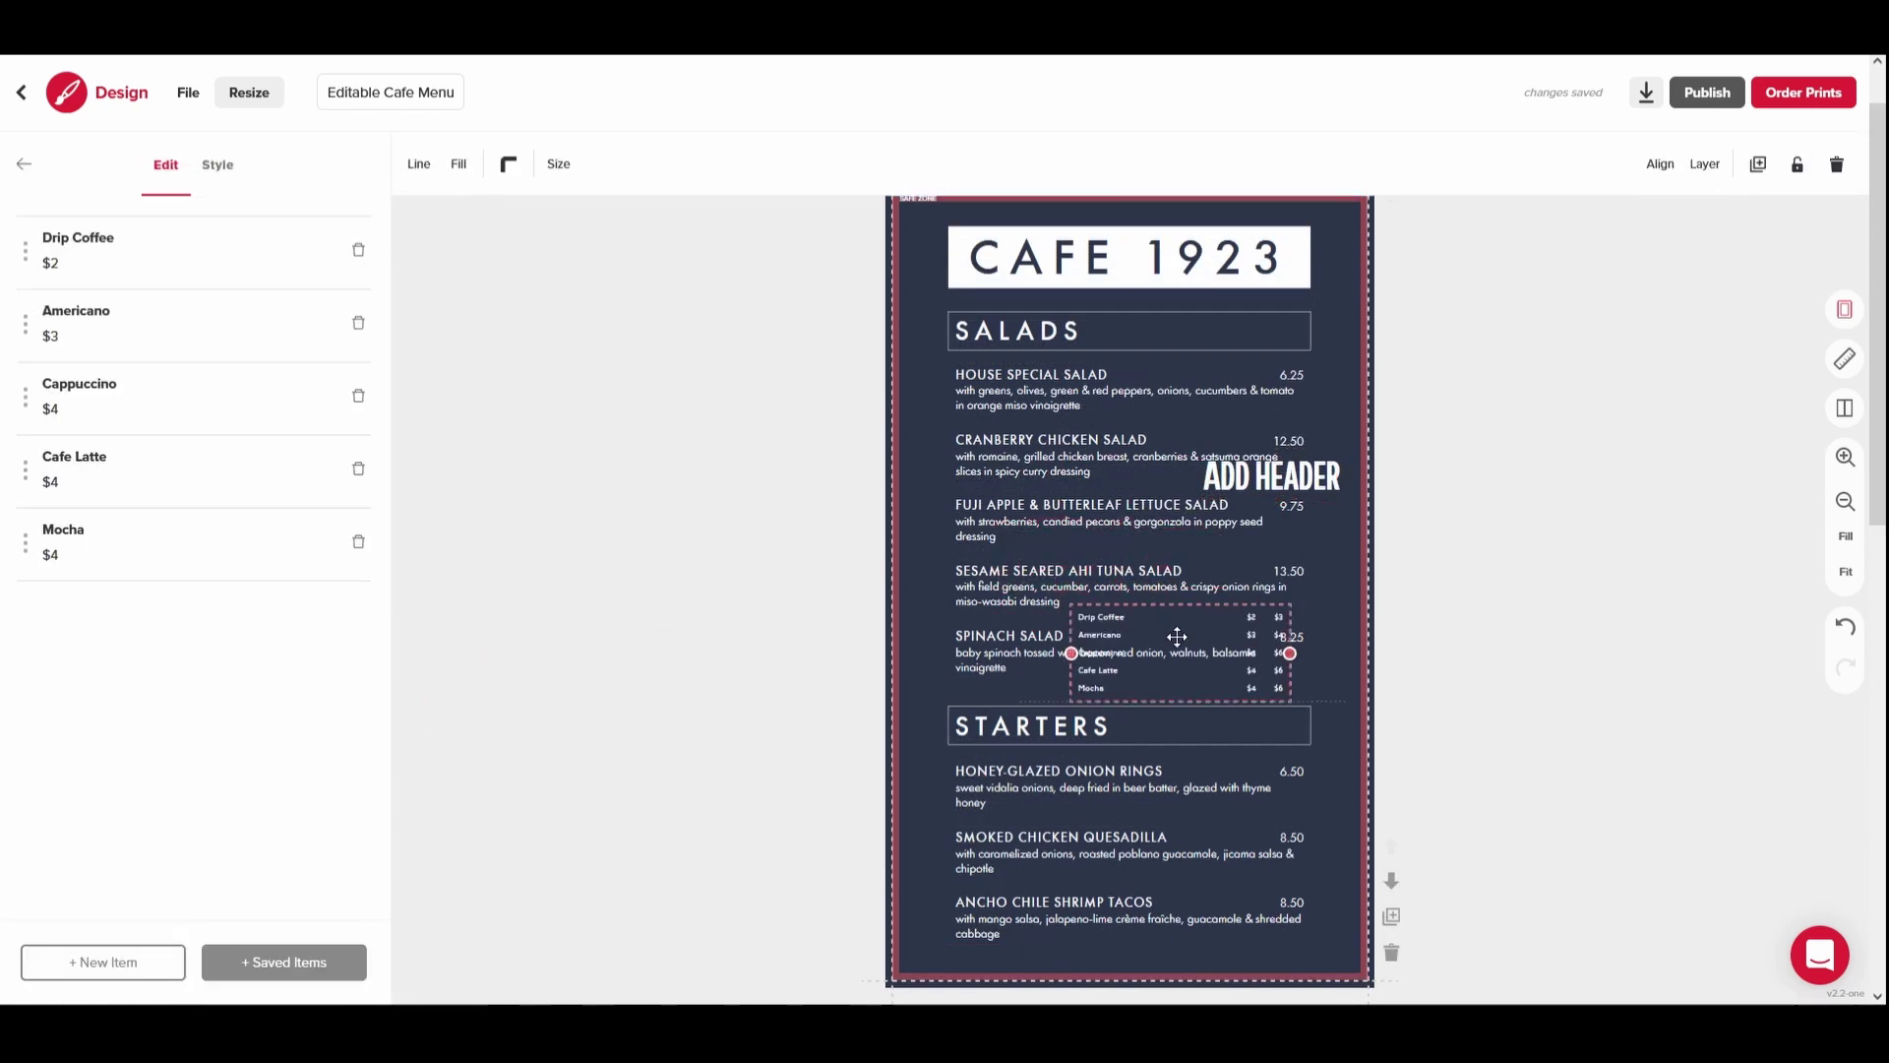
# Delete the coffee price list and select the salads list to view its item options
pyautogui.click(1836, 165)
pyautogui.click(1109, 567)
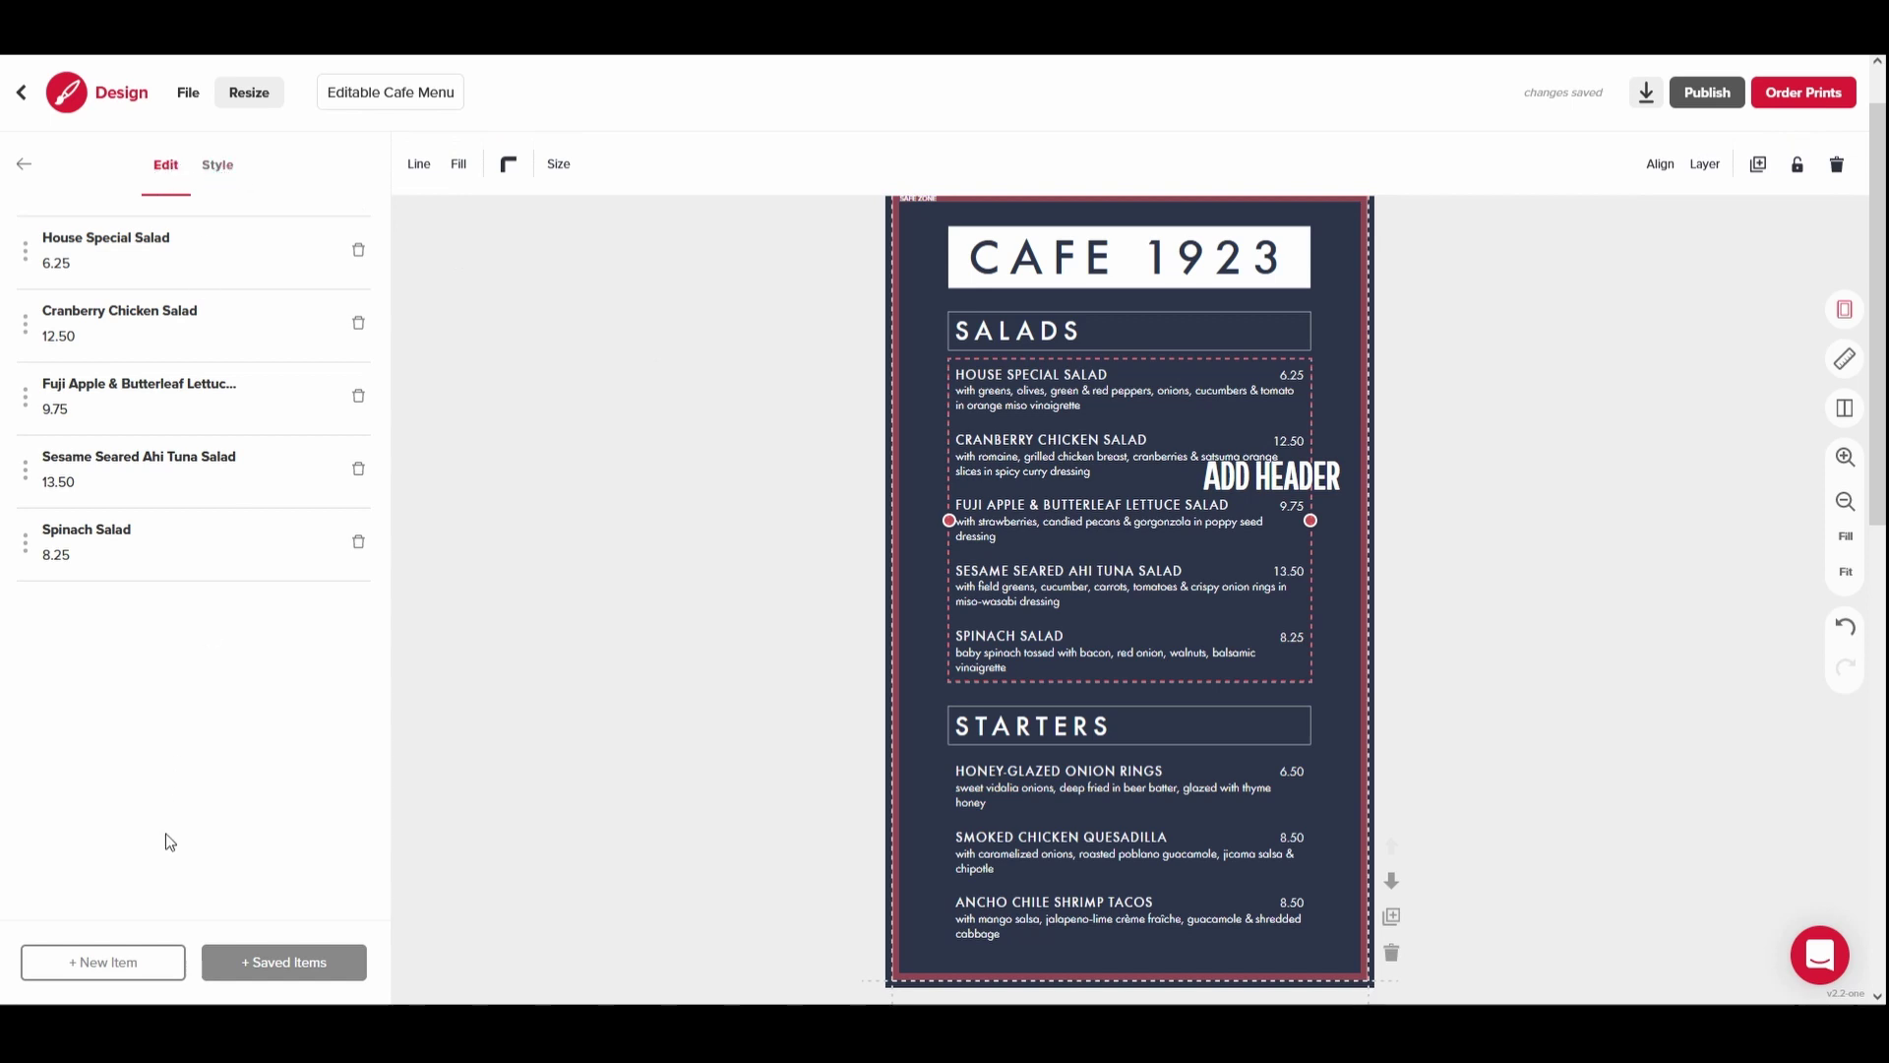
pyautogui.click(169, 983)
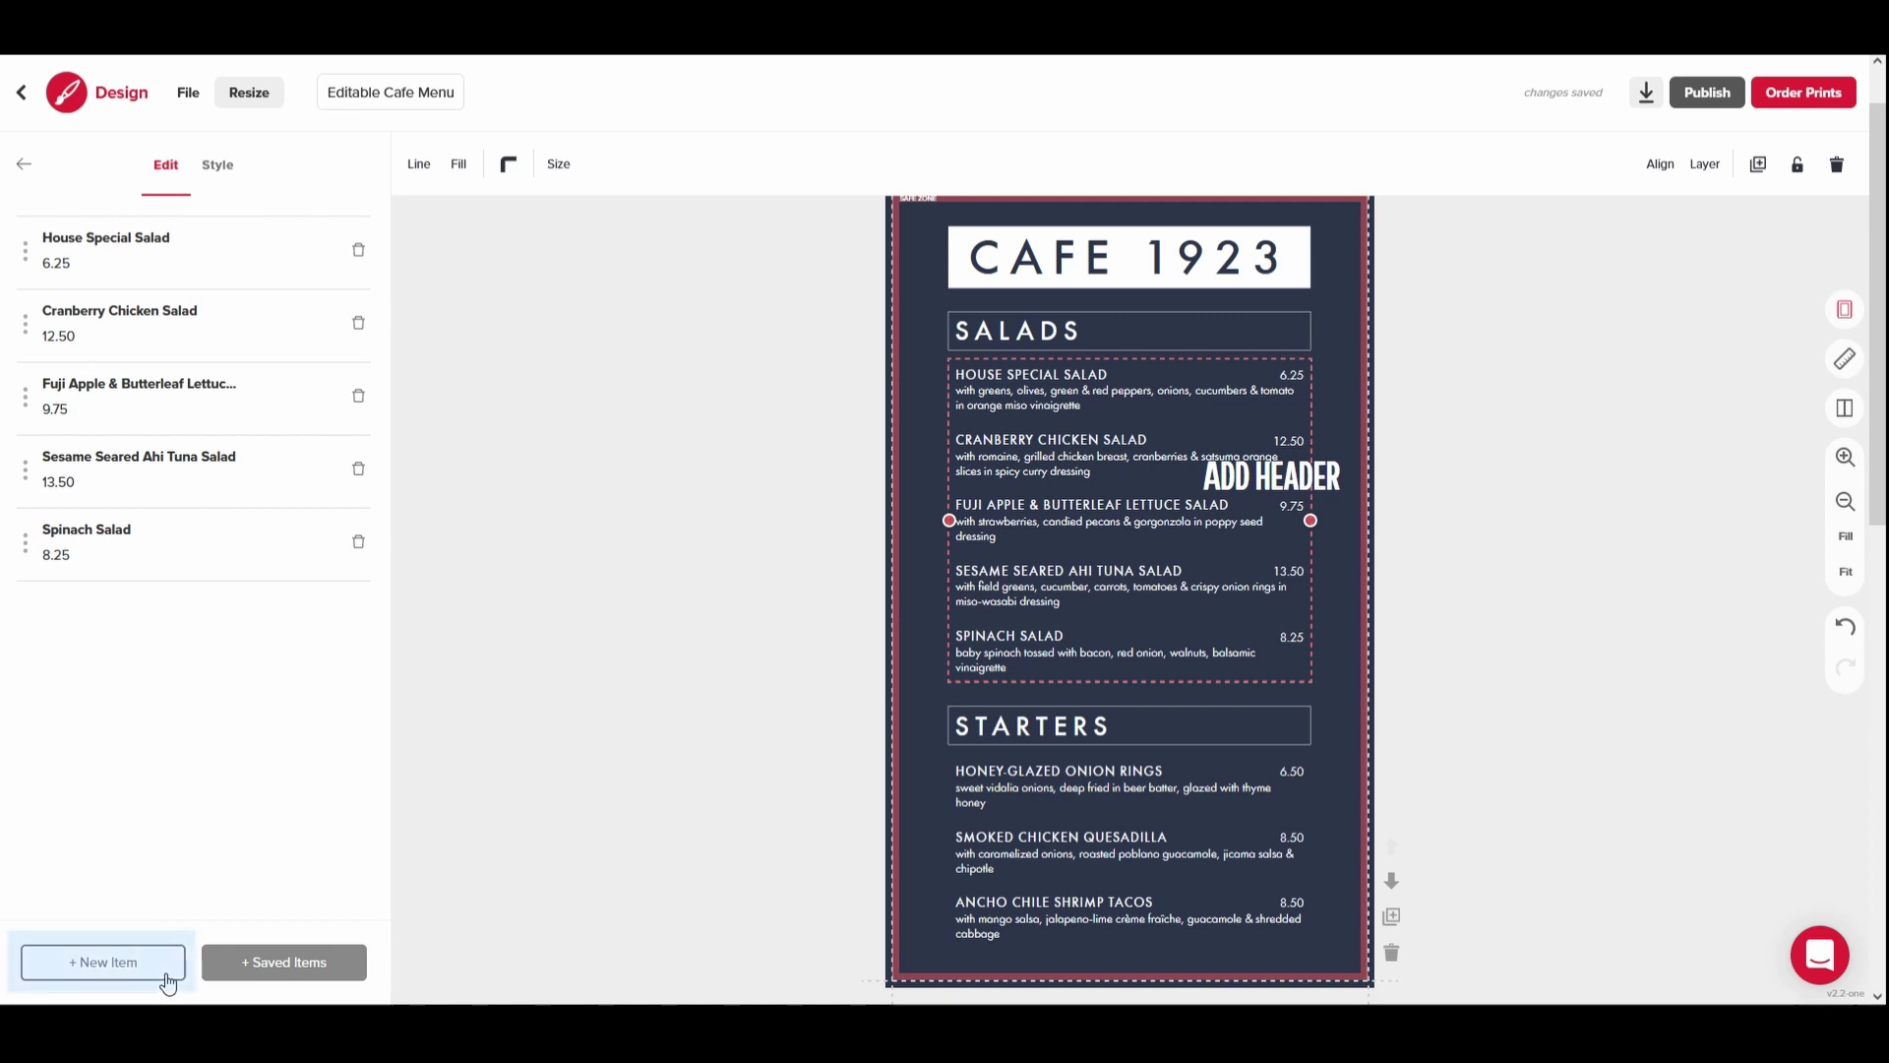
pyautogui.click(360, 974)
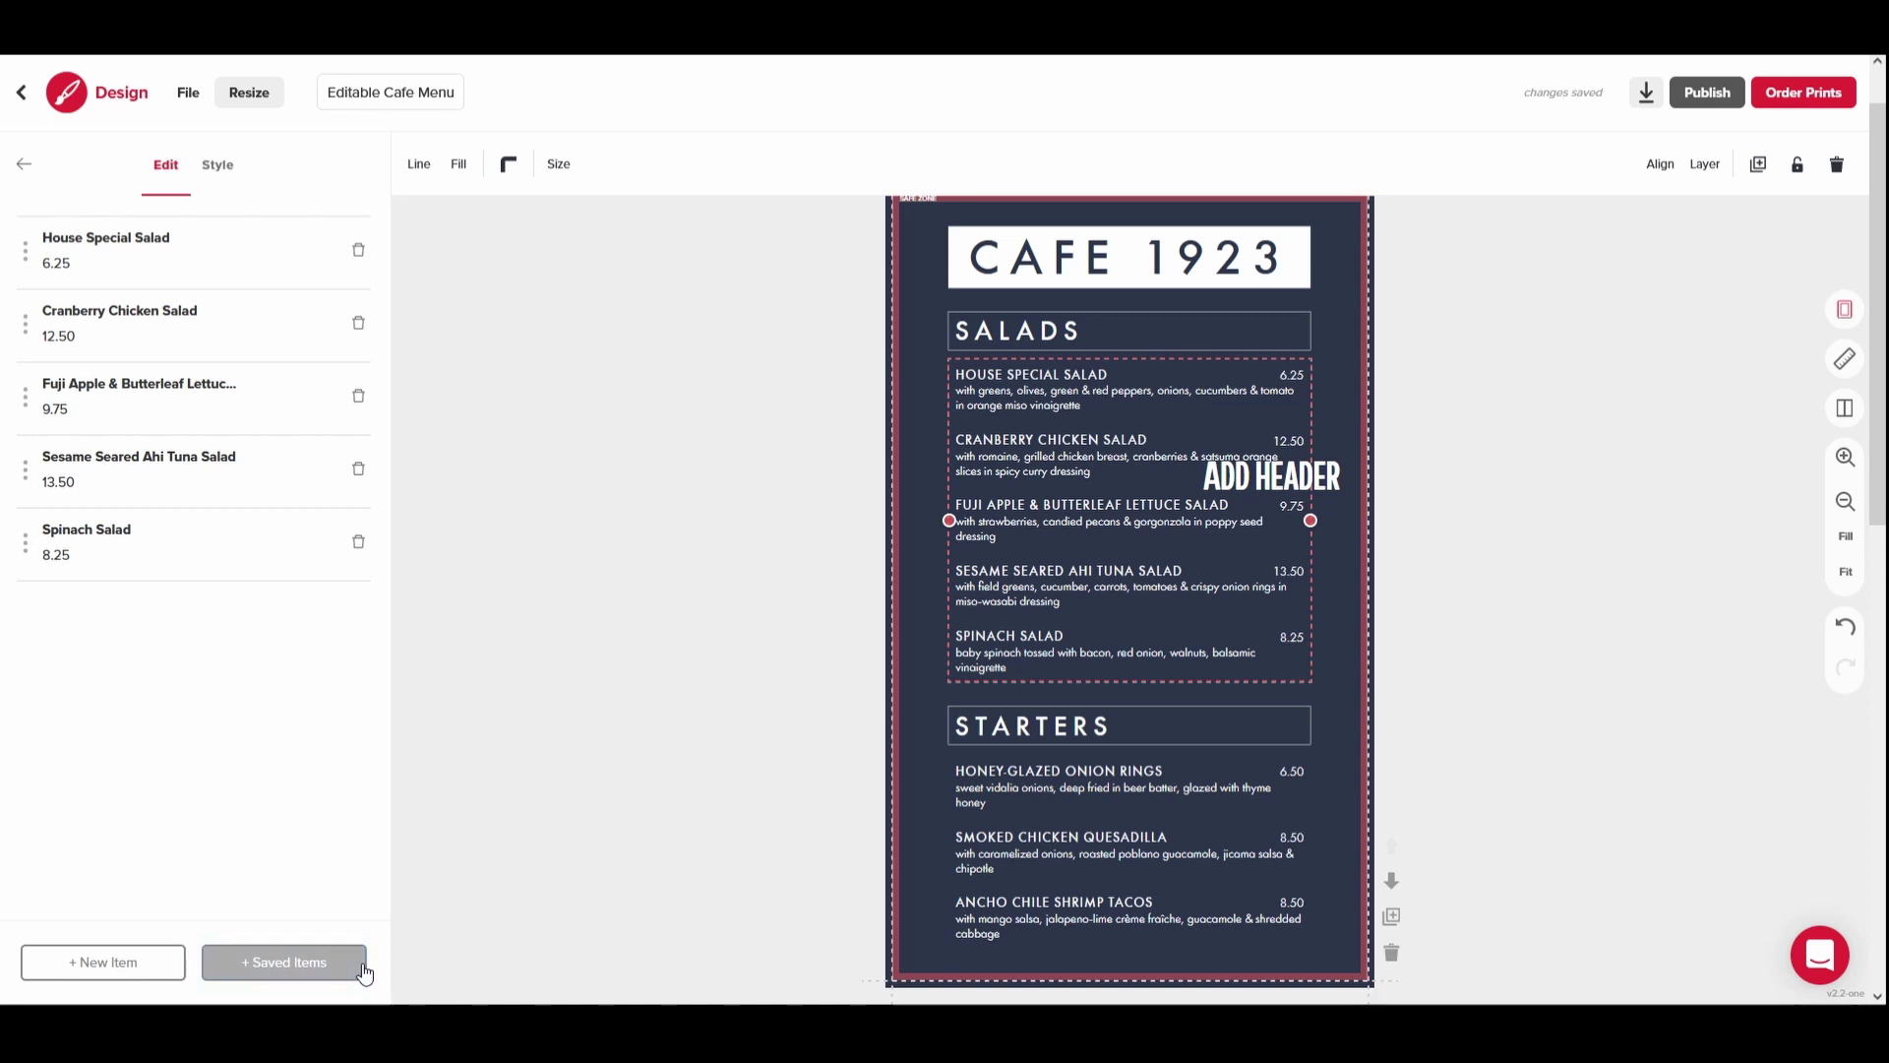
# Make the item names pink in the Assistant font and apply that style to every menu section
pyautogui.click(217, 175)
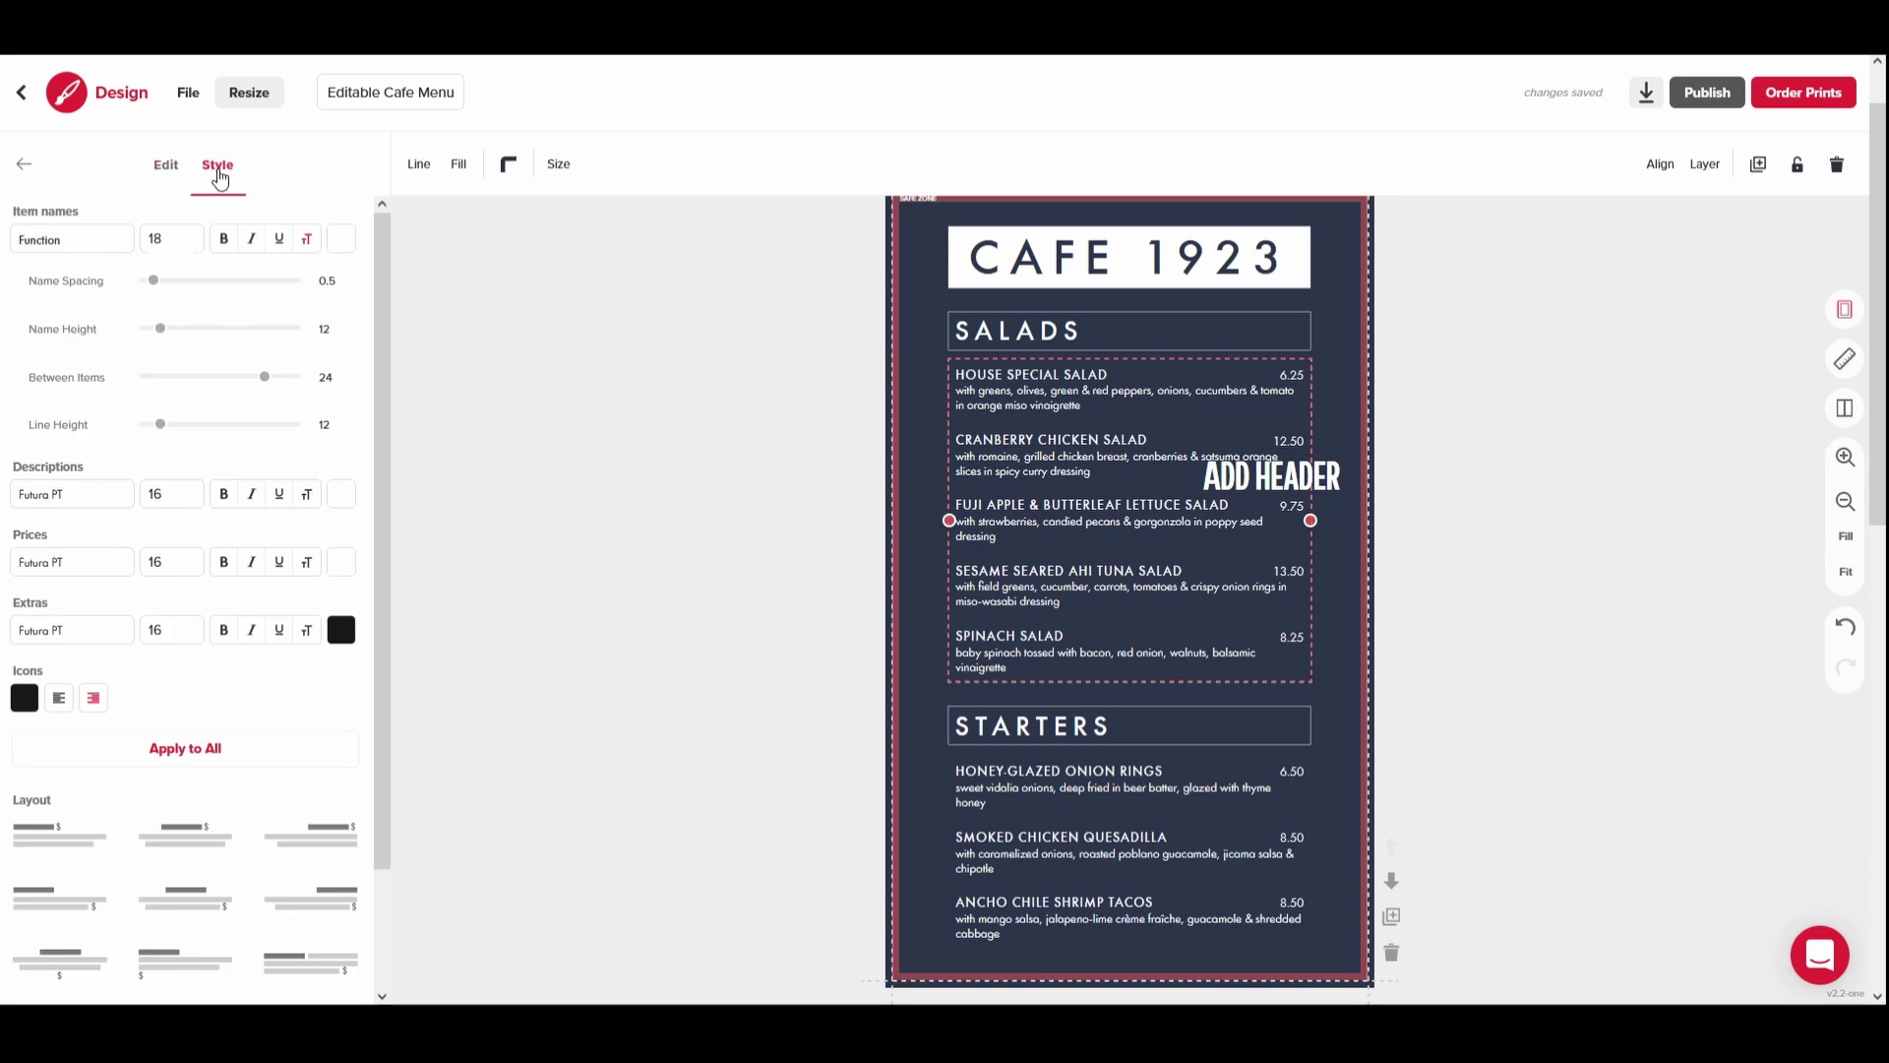
pyautogui.click(340, 239)
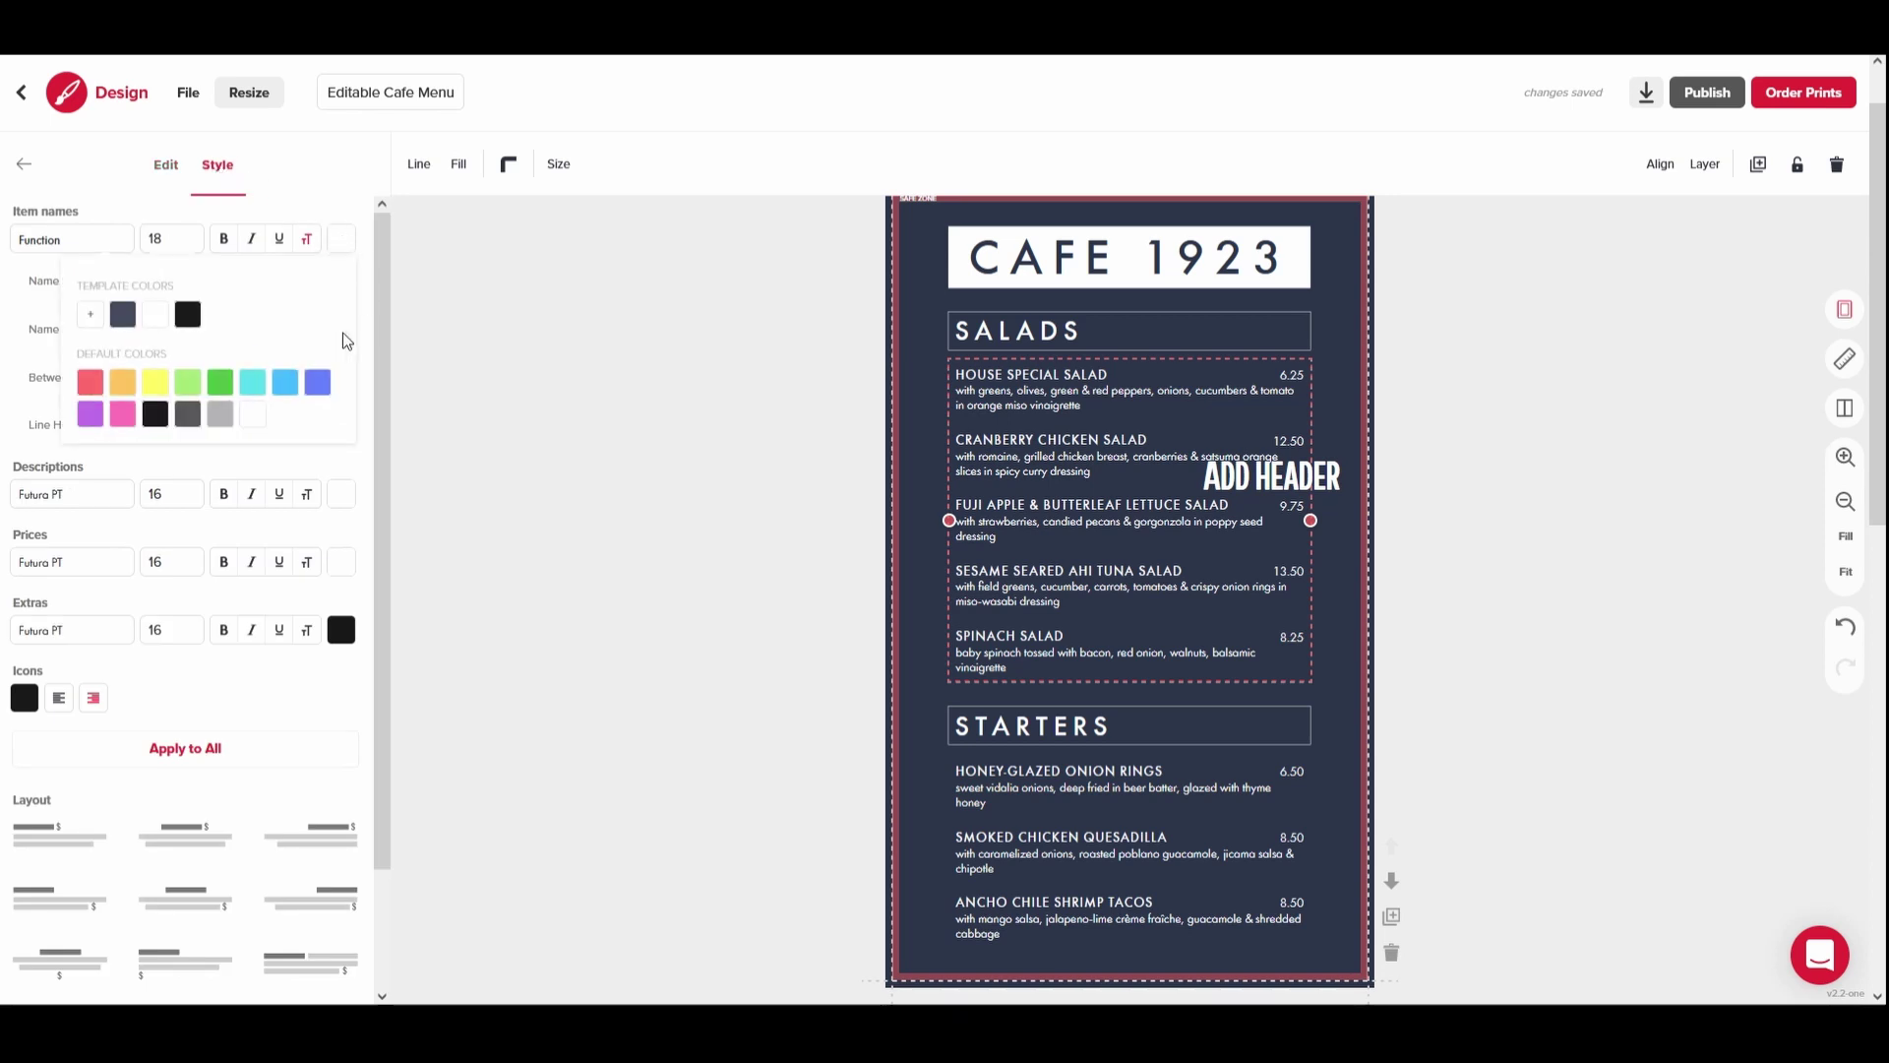
pyautogui.click(122, 415)
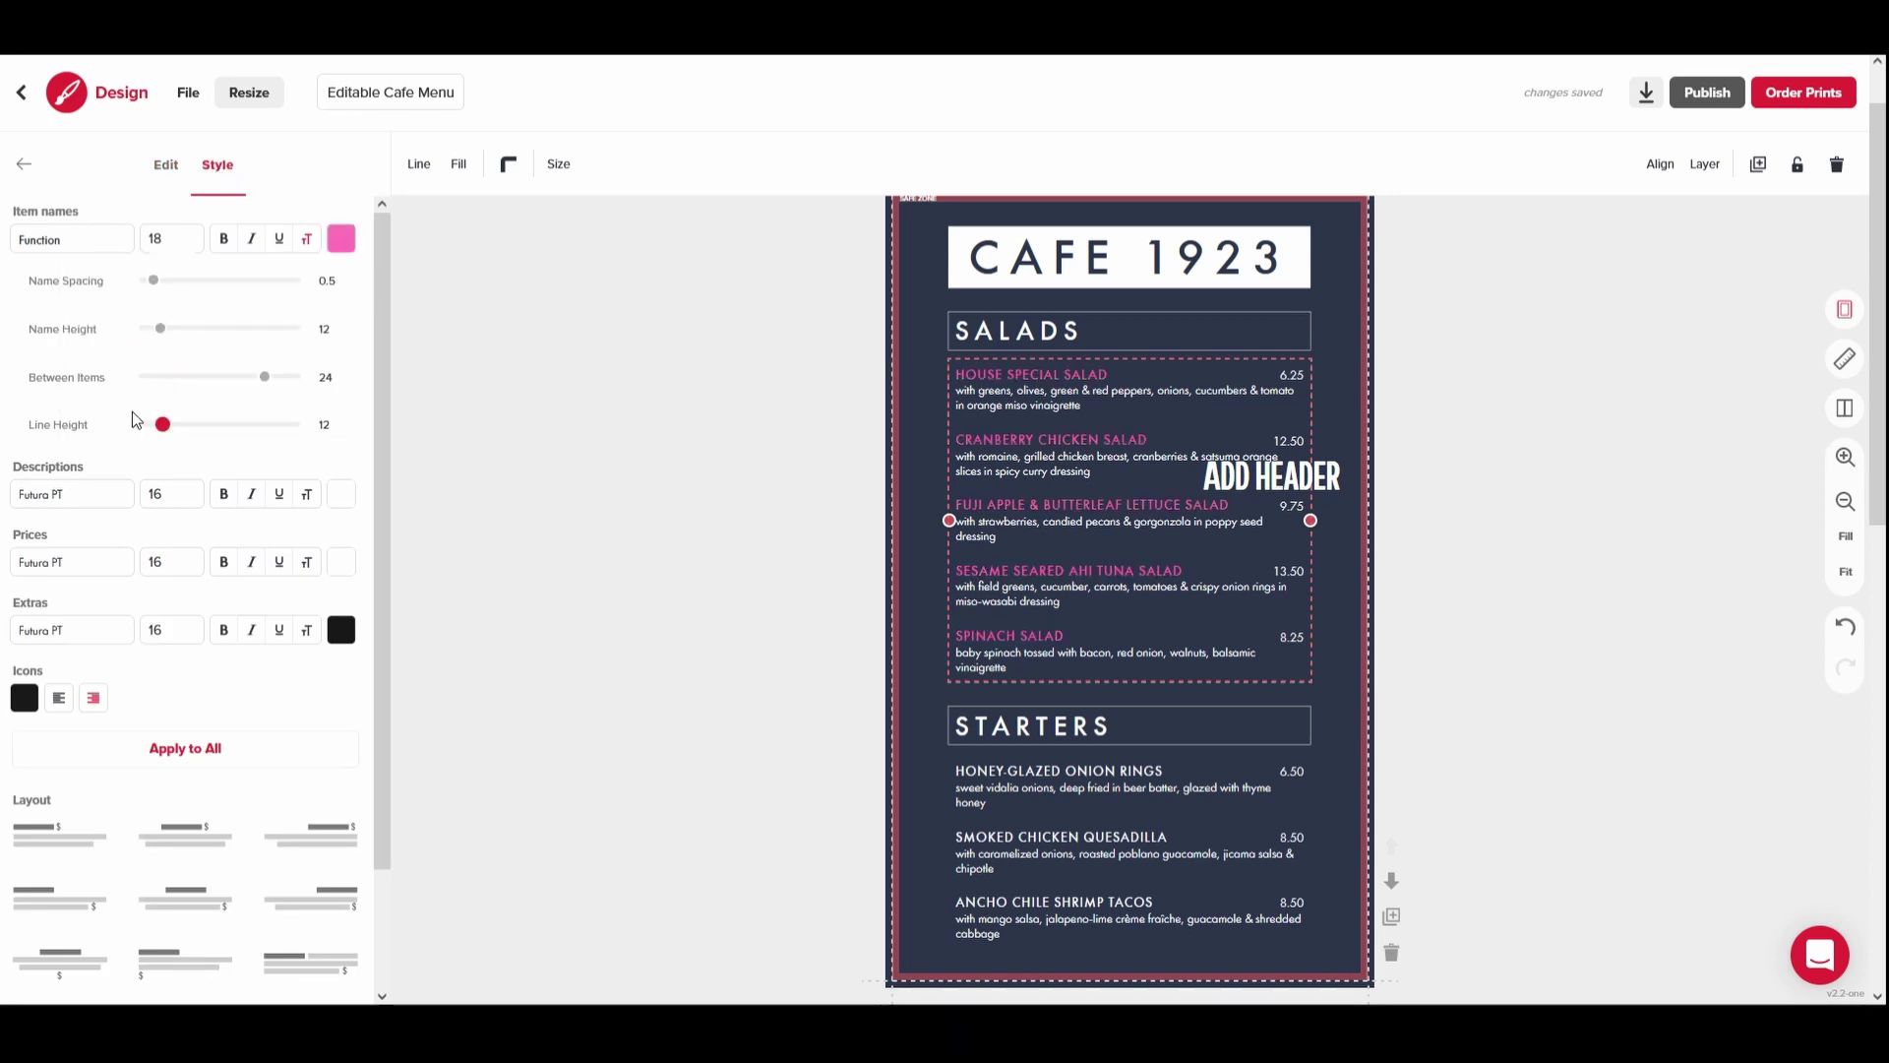
pyautogui.click(99, 246)
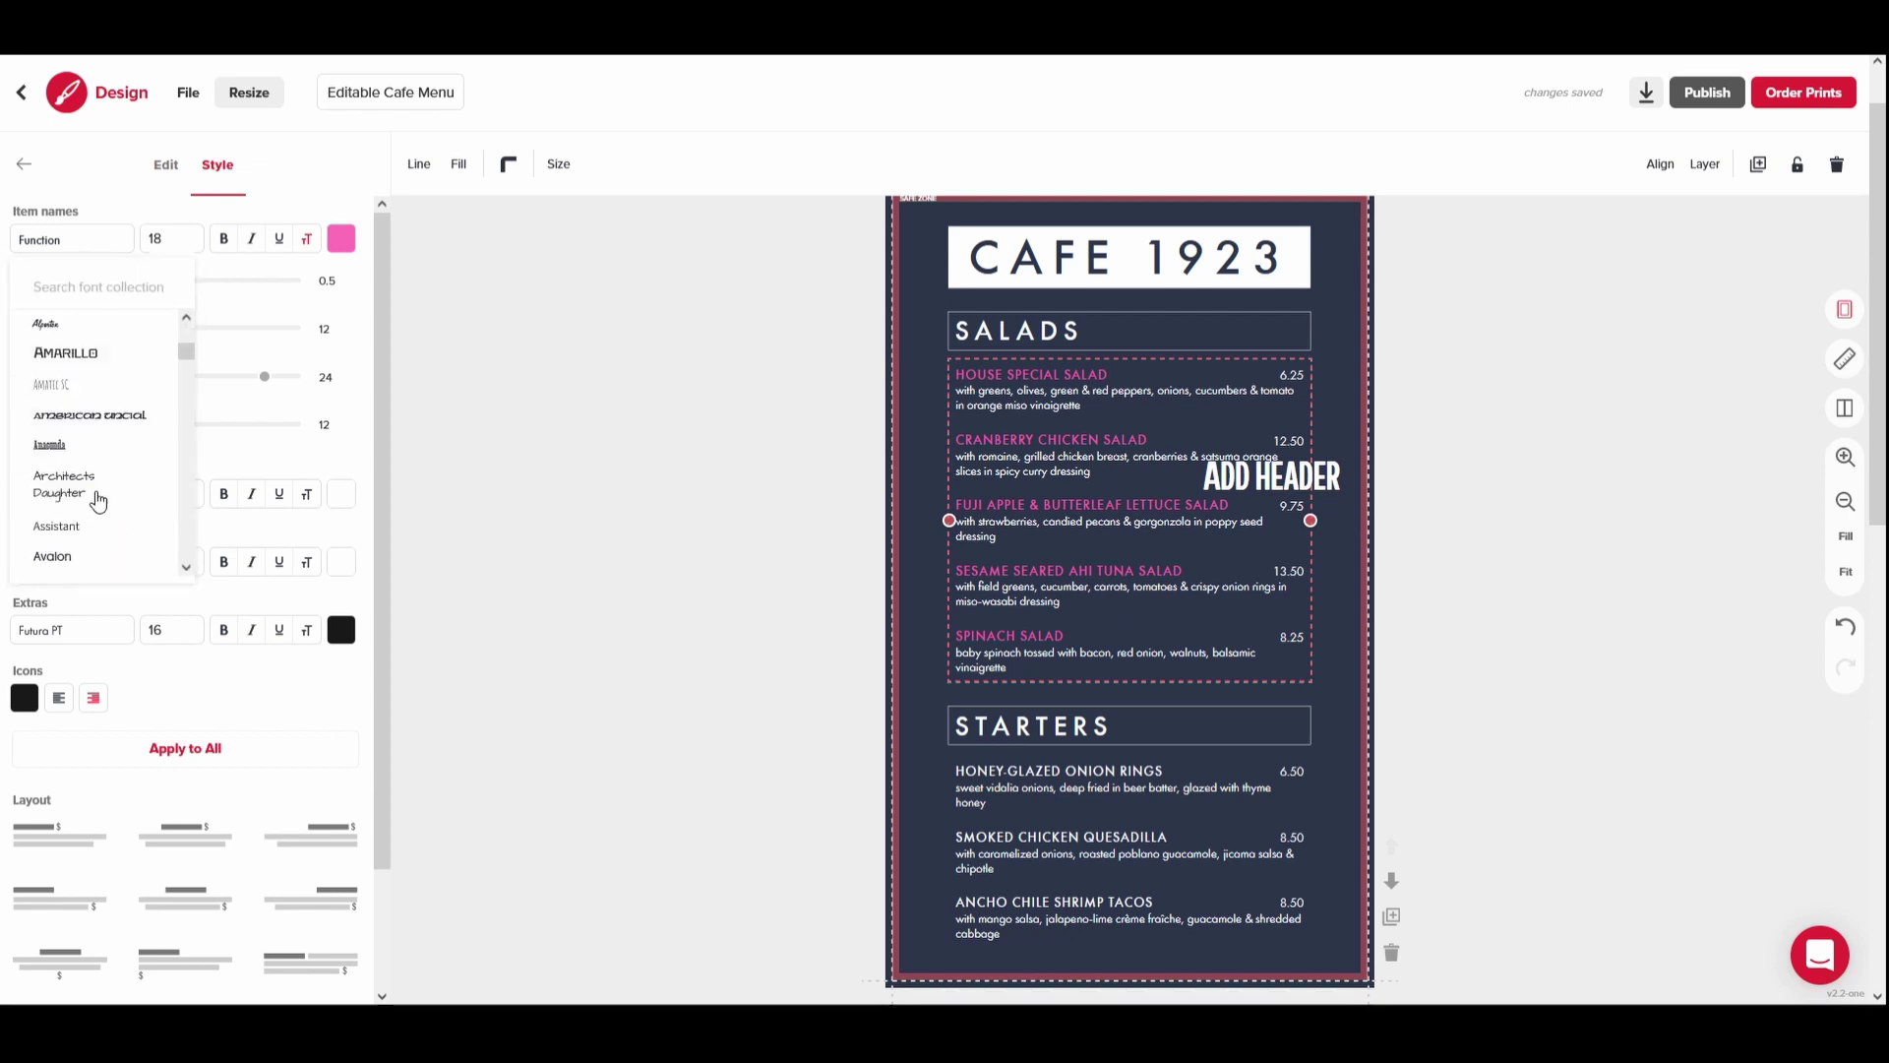
pyautogui.click(84, 482)
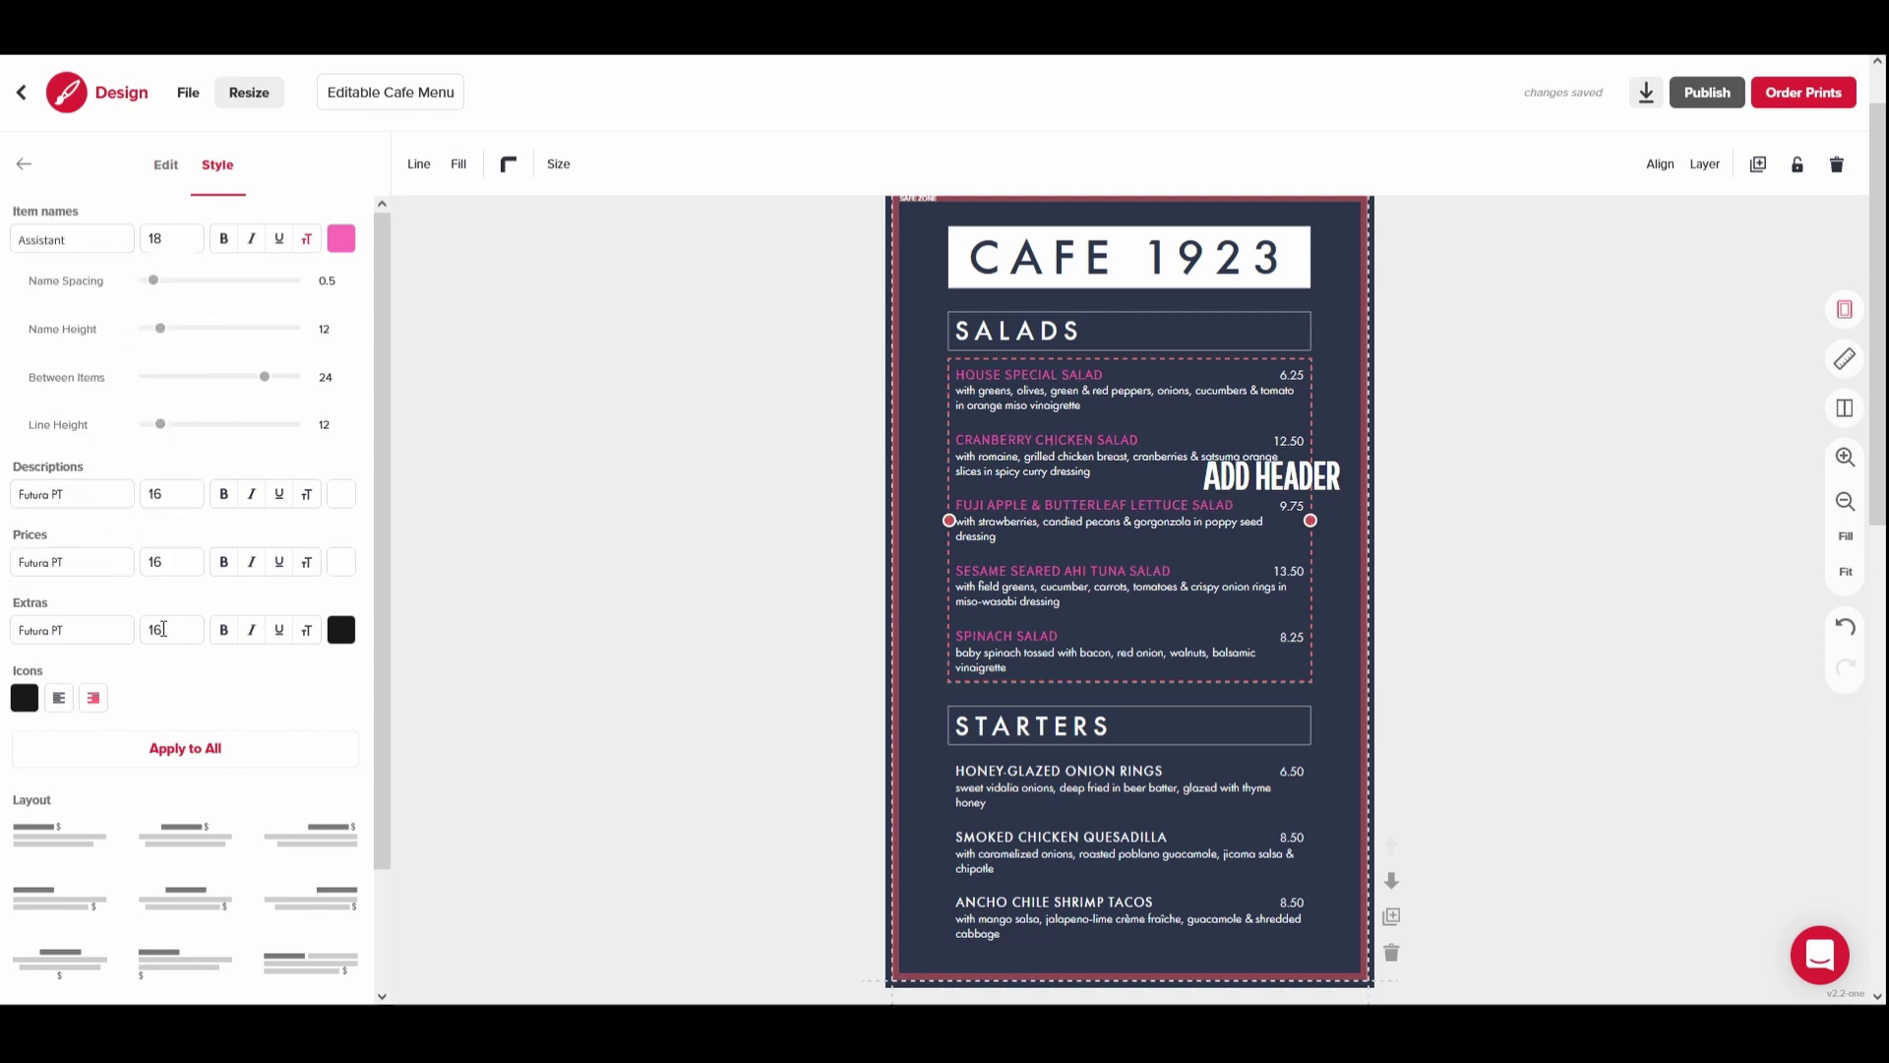
pyautogui.click(187, 750)
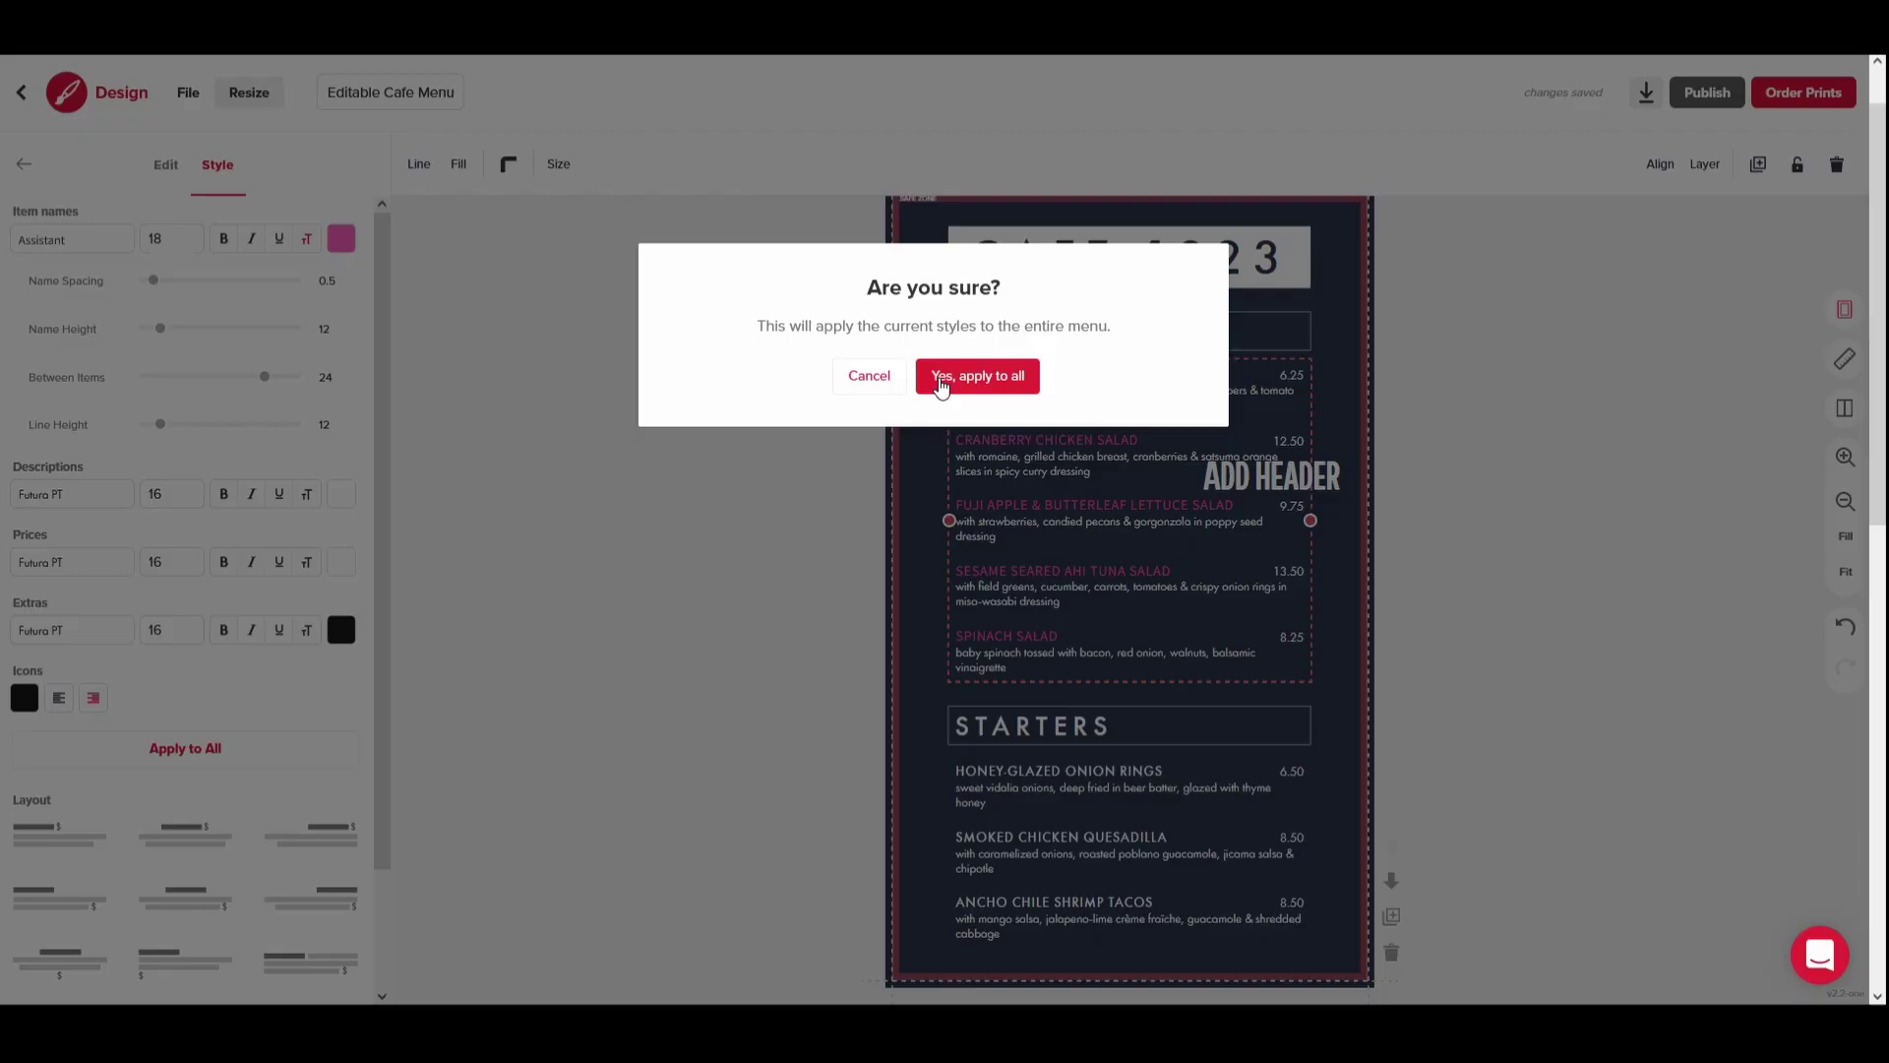
pyautogui.click(950, 385)
pyautogui.click(929, 404)
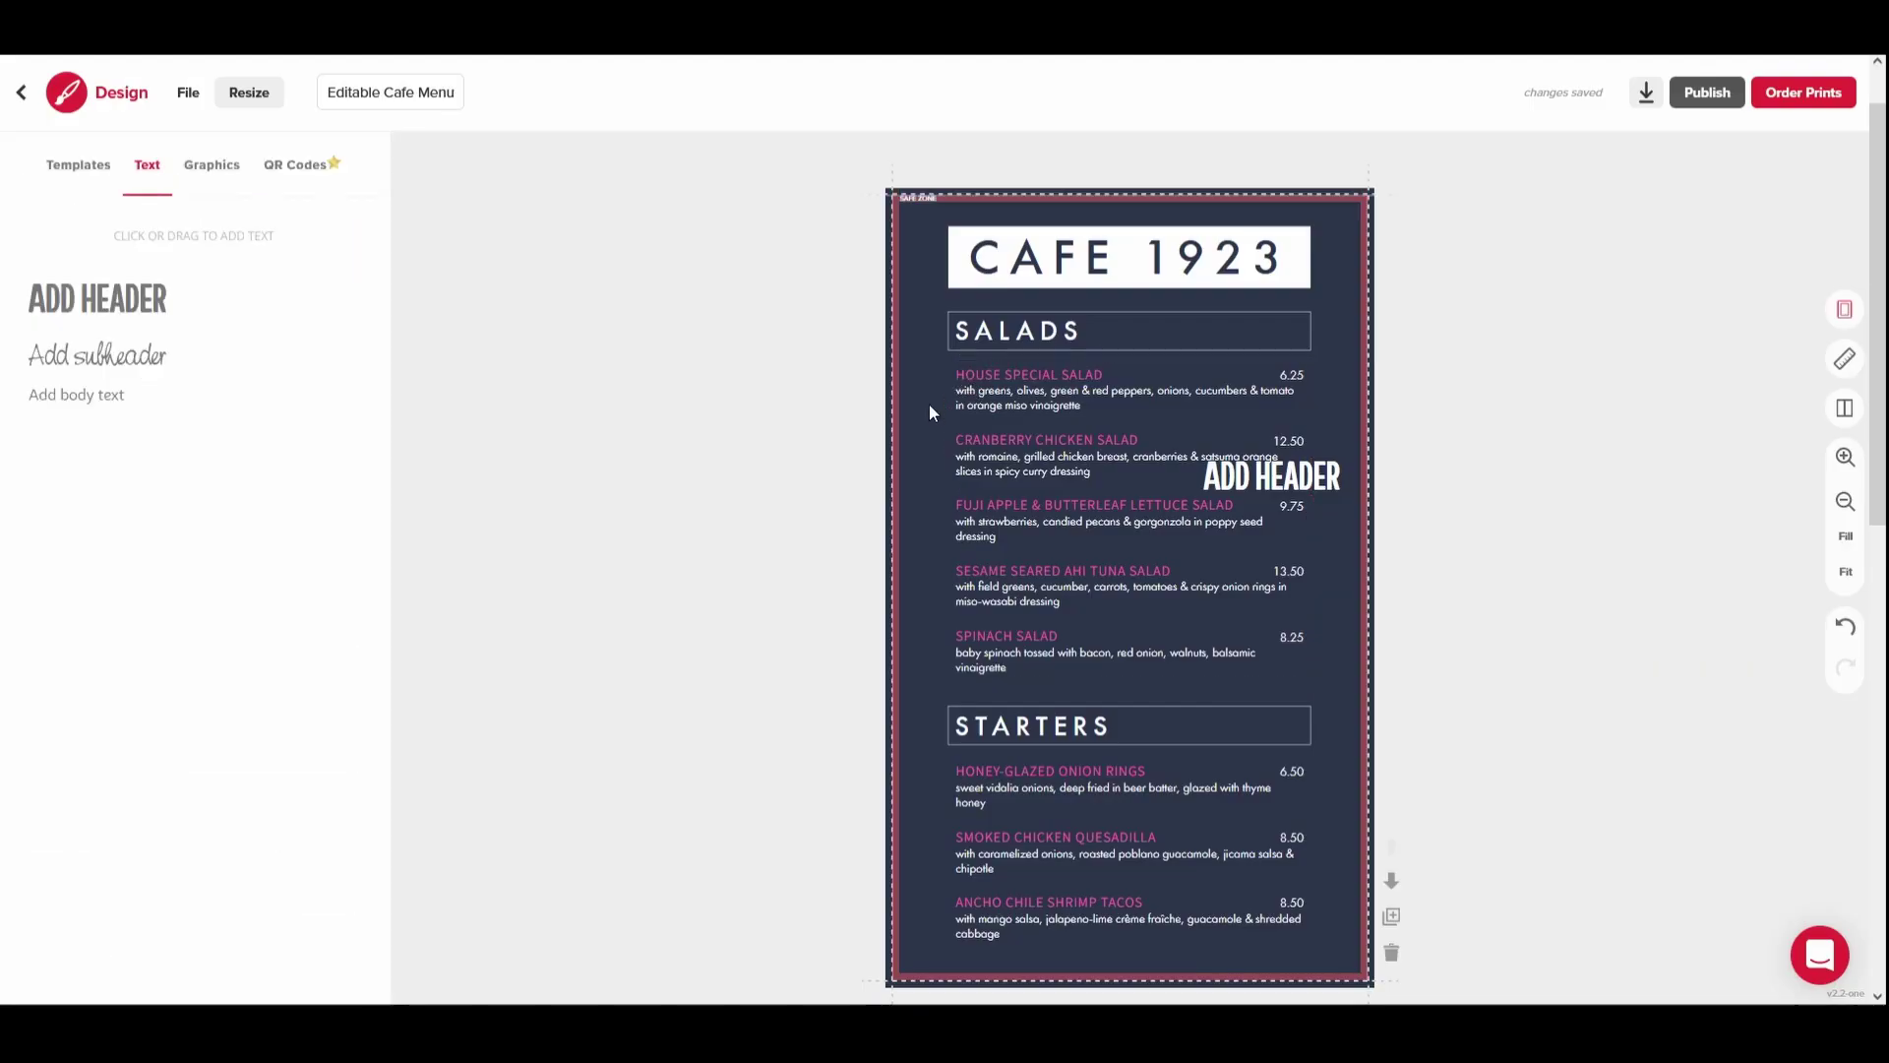
pyautogui.scroll(-10, 1867, 280)
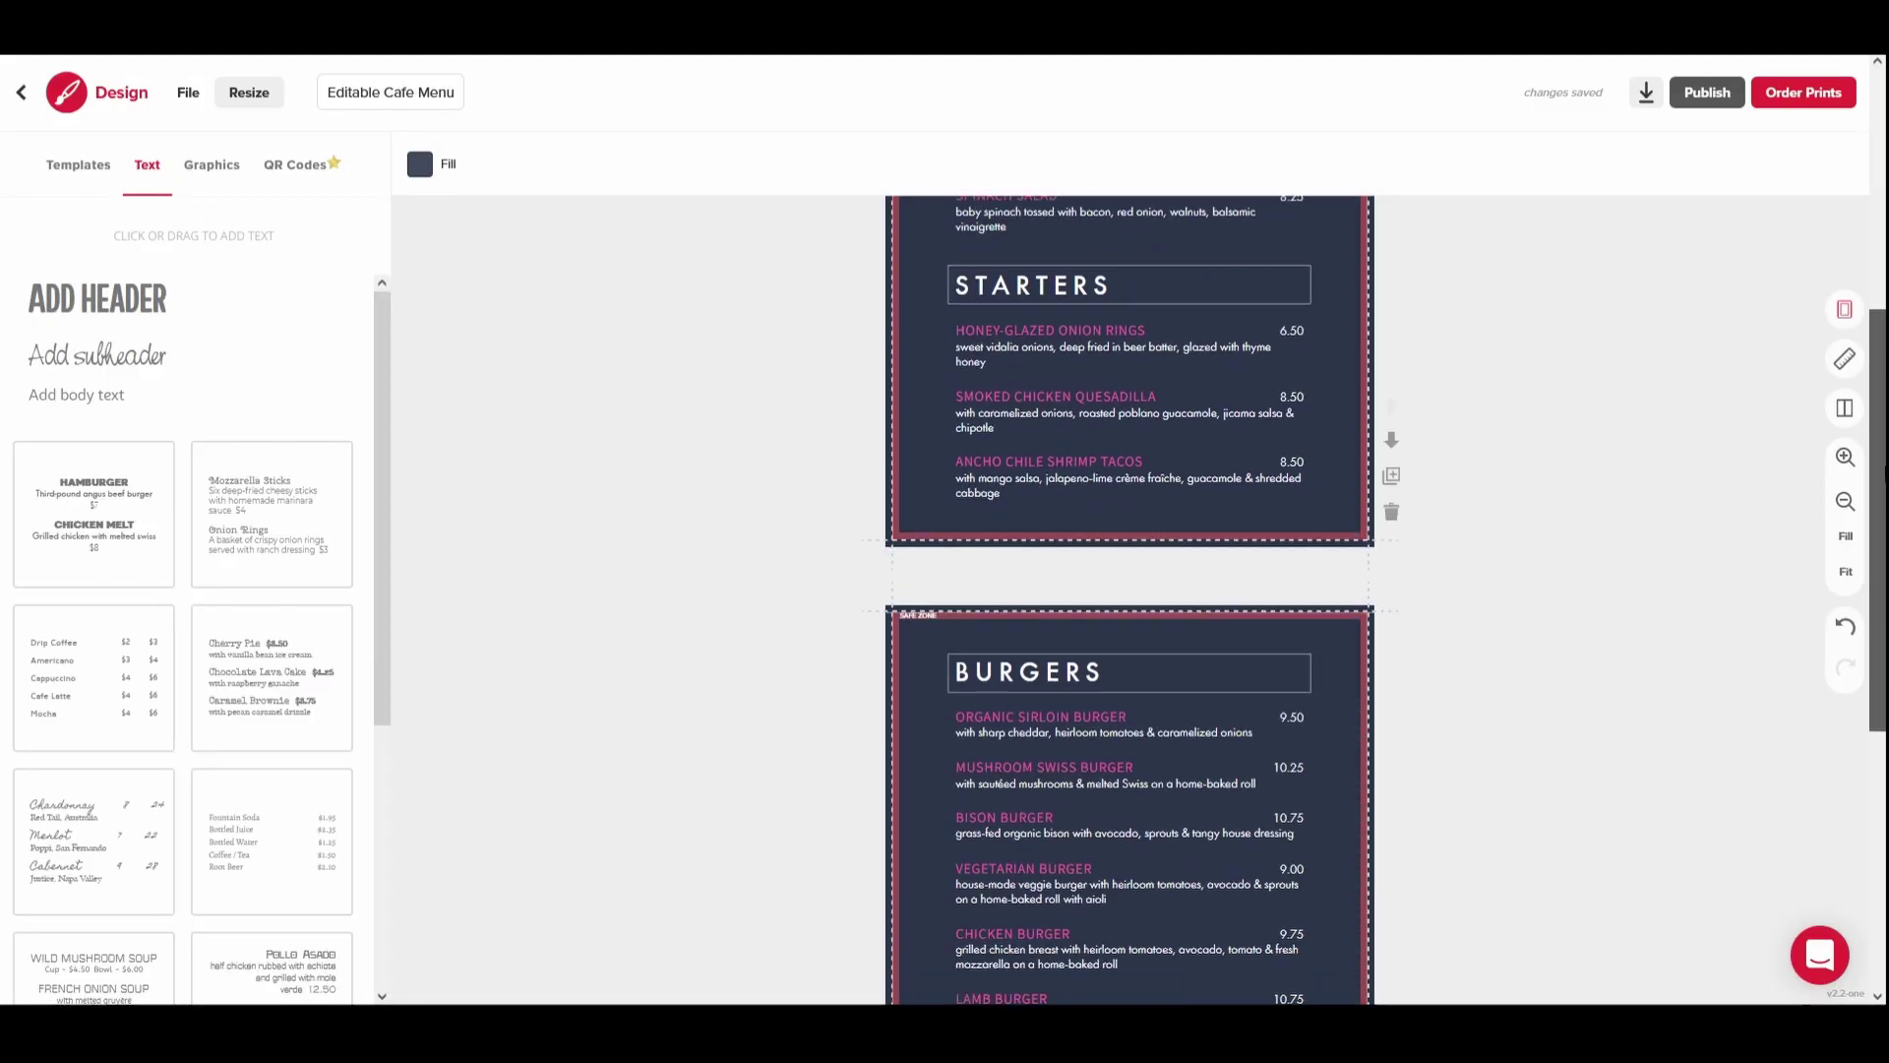
pyautogui.scroll(10, 1843, 248)
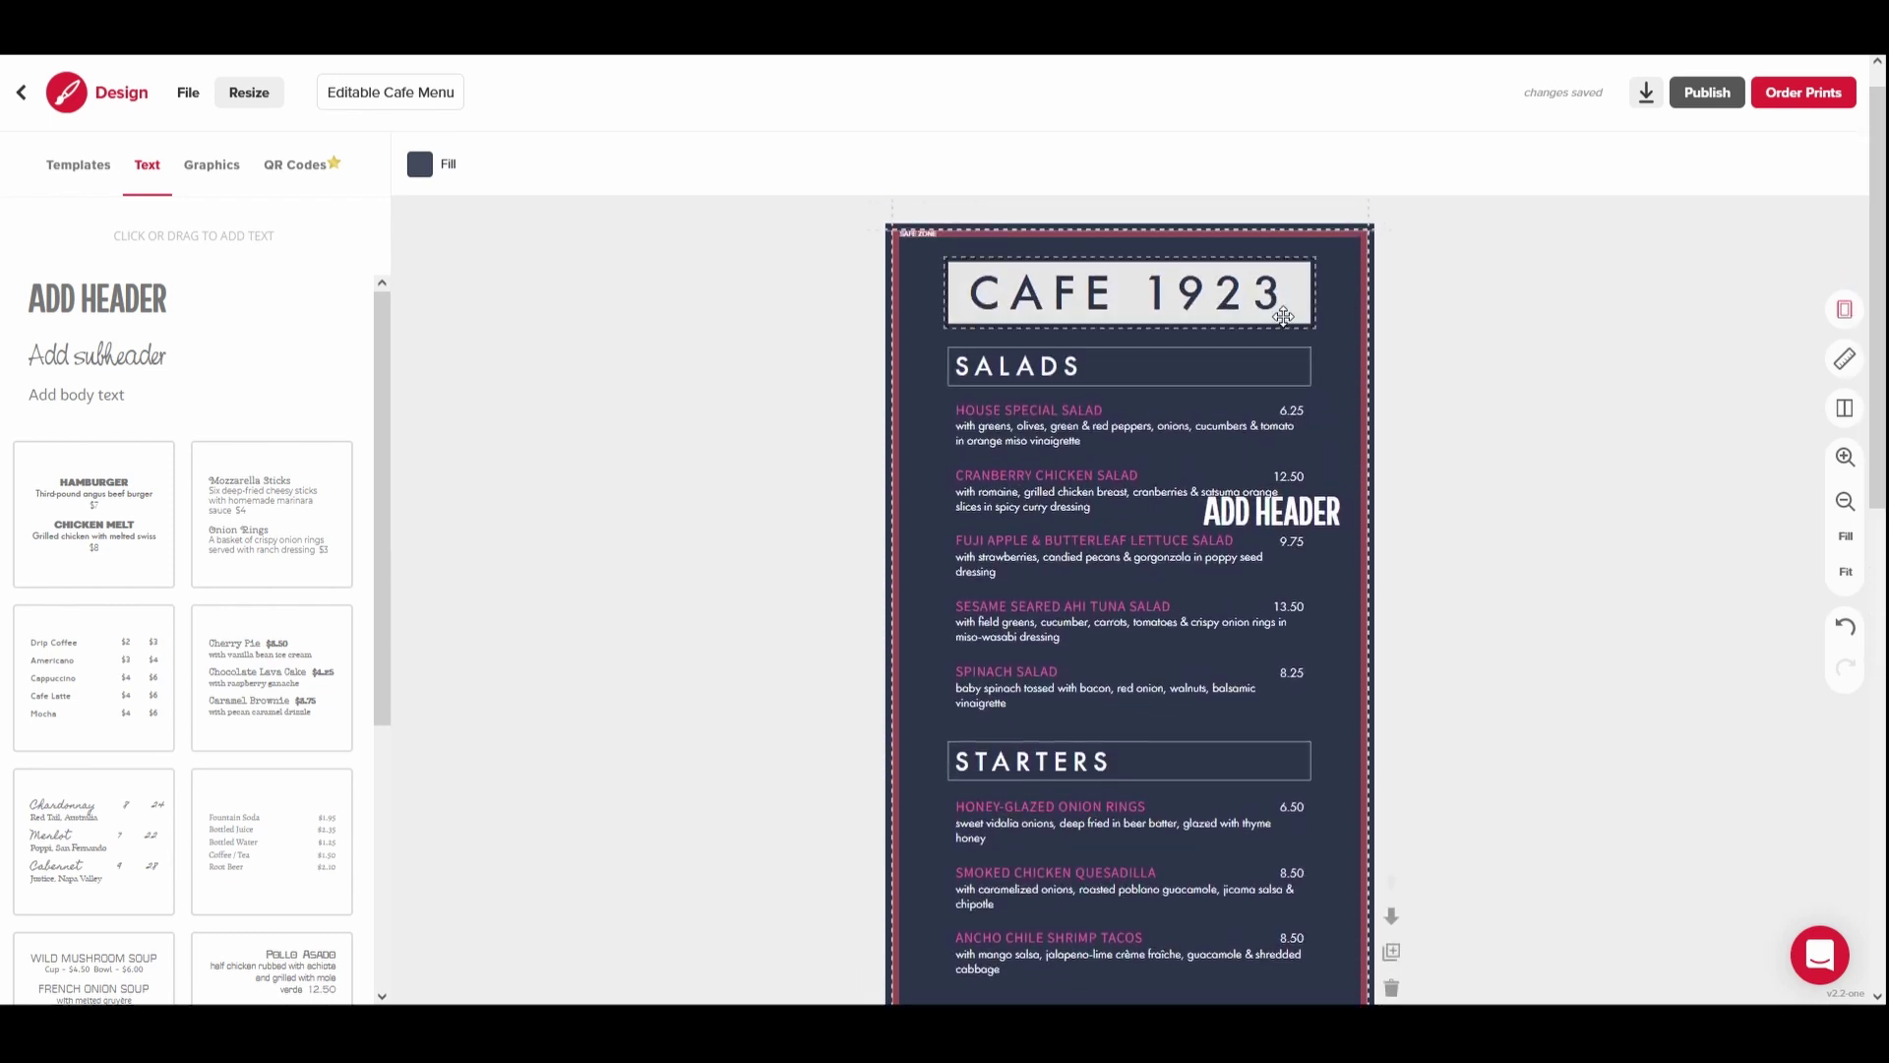
# Set the SALADS, STARTERS and ADD HEADER headings to the Assistant font in coral red
pyautogui.click(1046, 368)
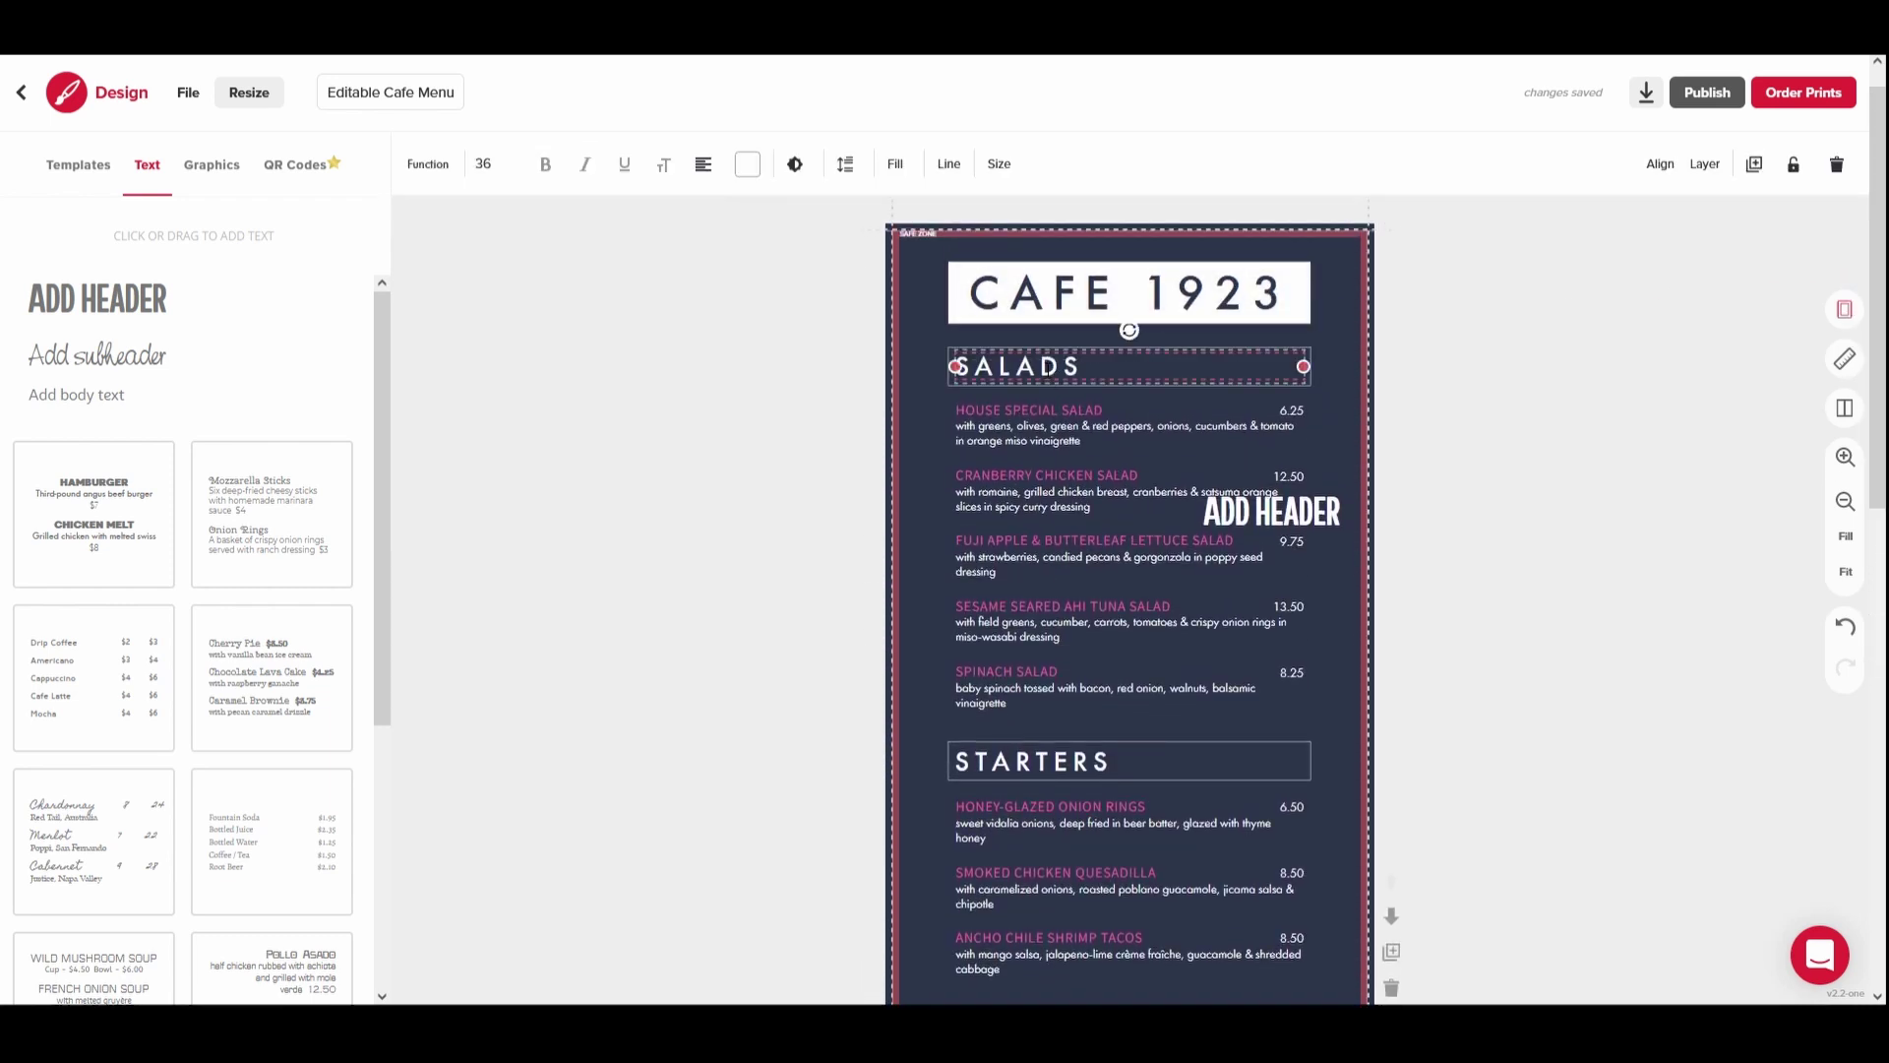
pyautogui.keyDown('shift'); pyautogui.click(1058, 765); pyautogui.keyUp('shift')
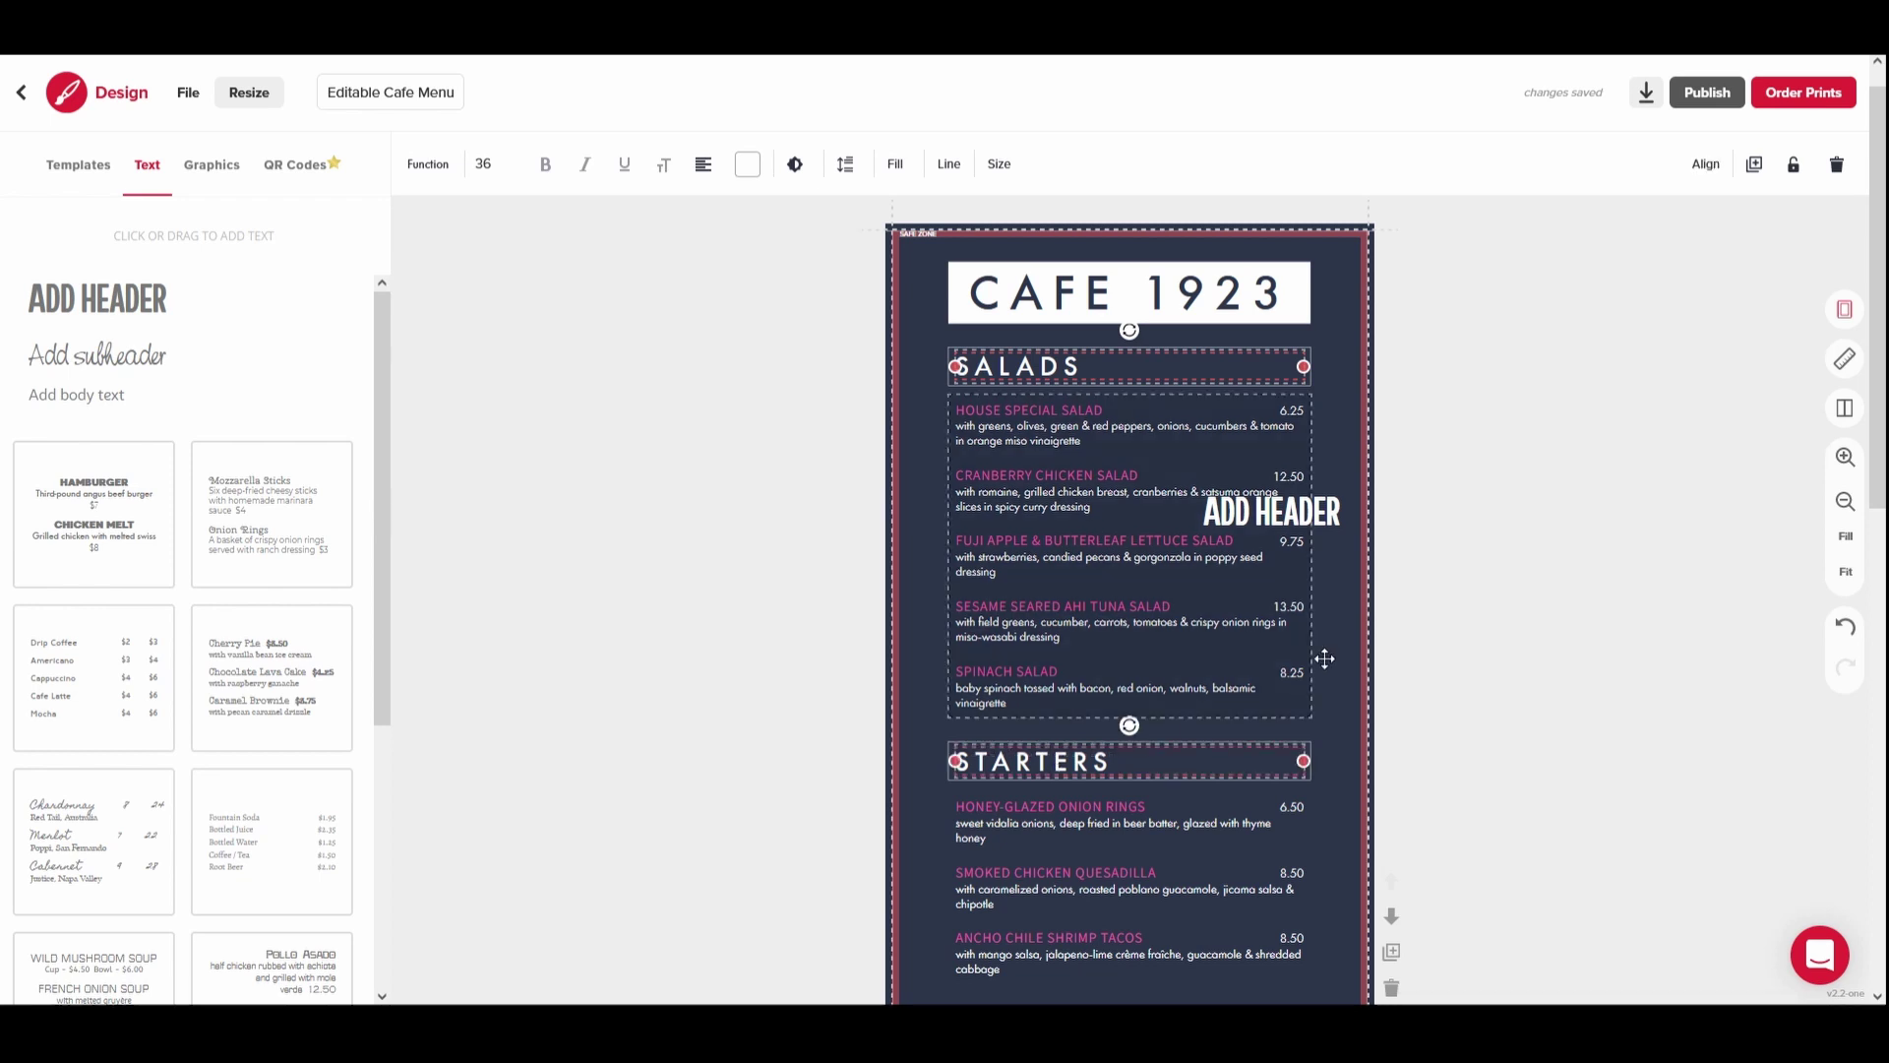
pyautogui.keyDown('shift'); pyautogui.click(1318, 521); pyautogui.keyUp('shift')
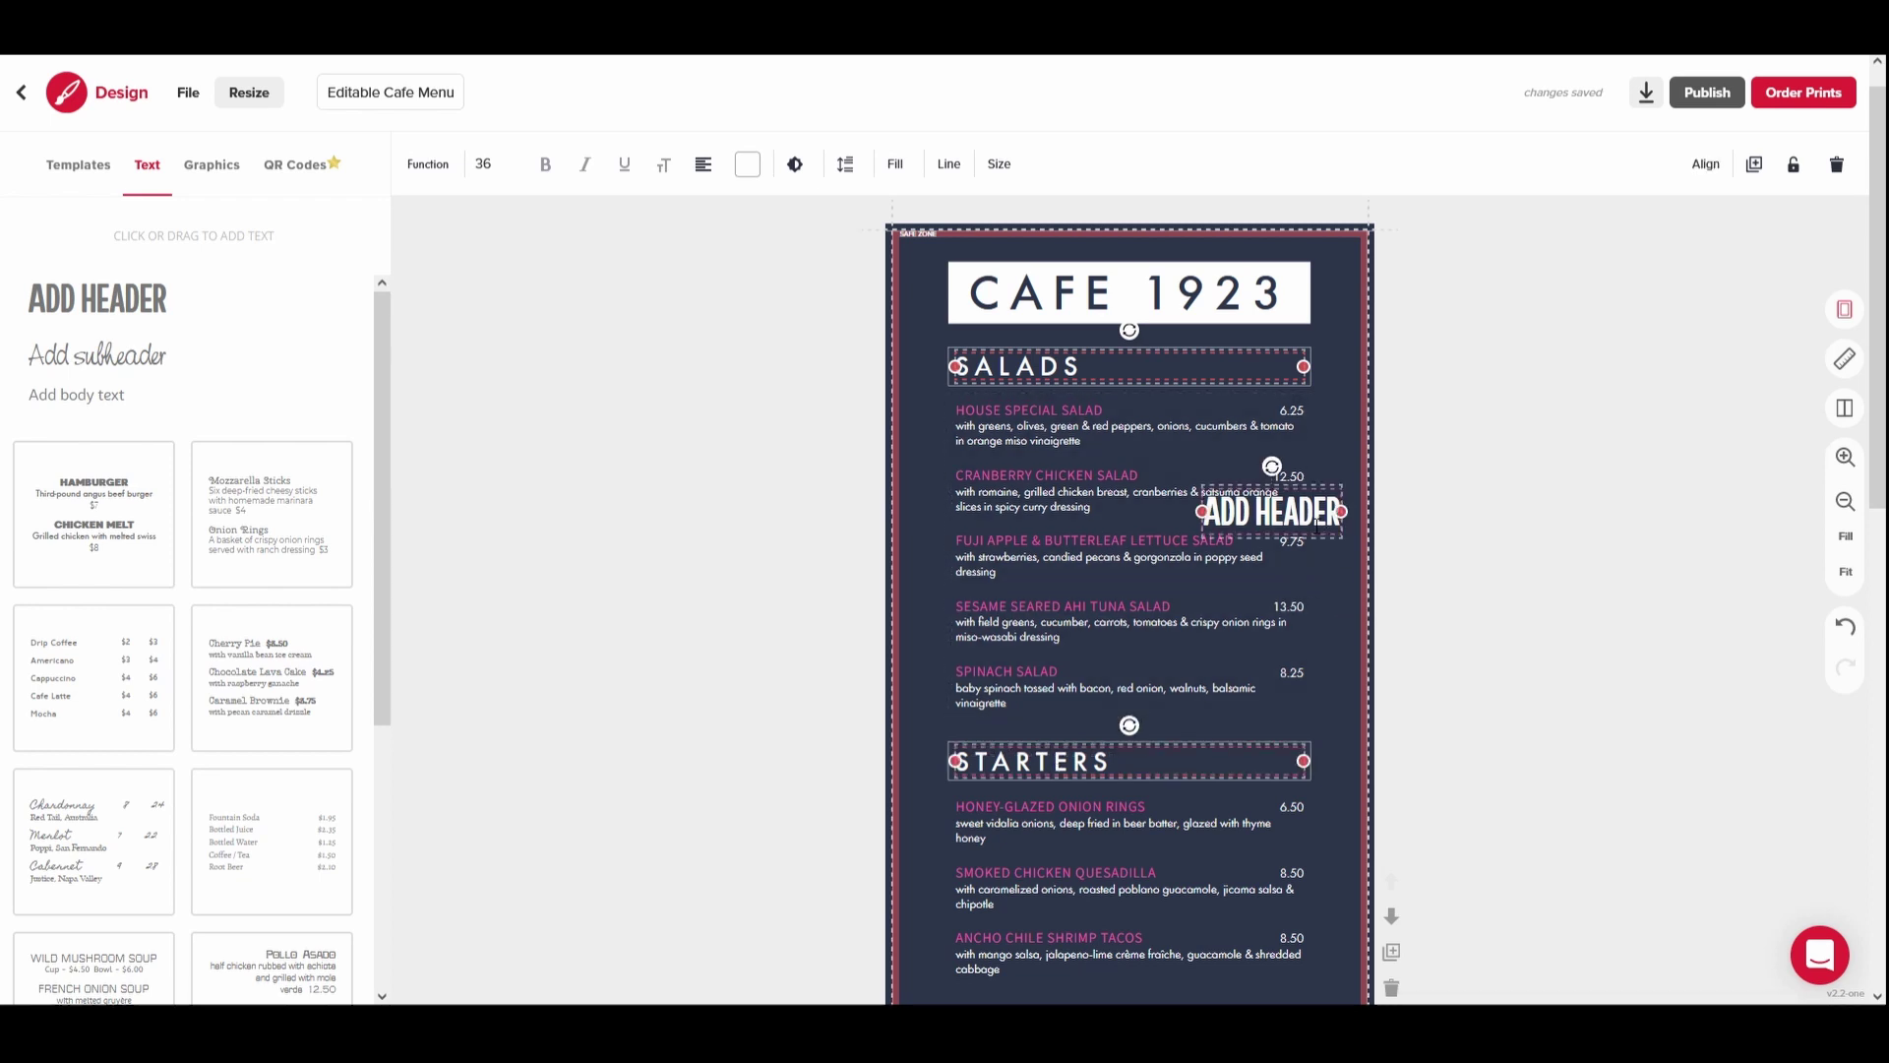
pyautogui.click(443, 169)
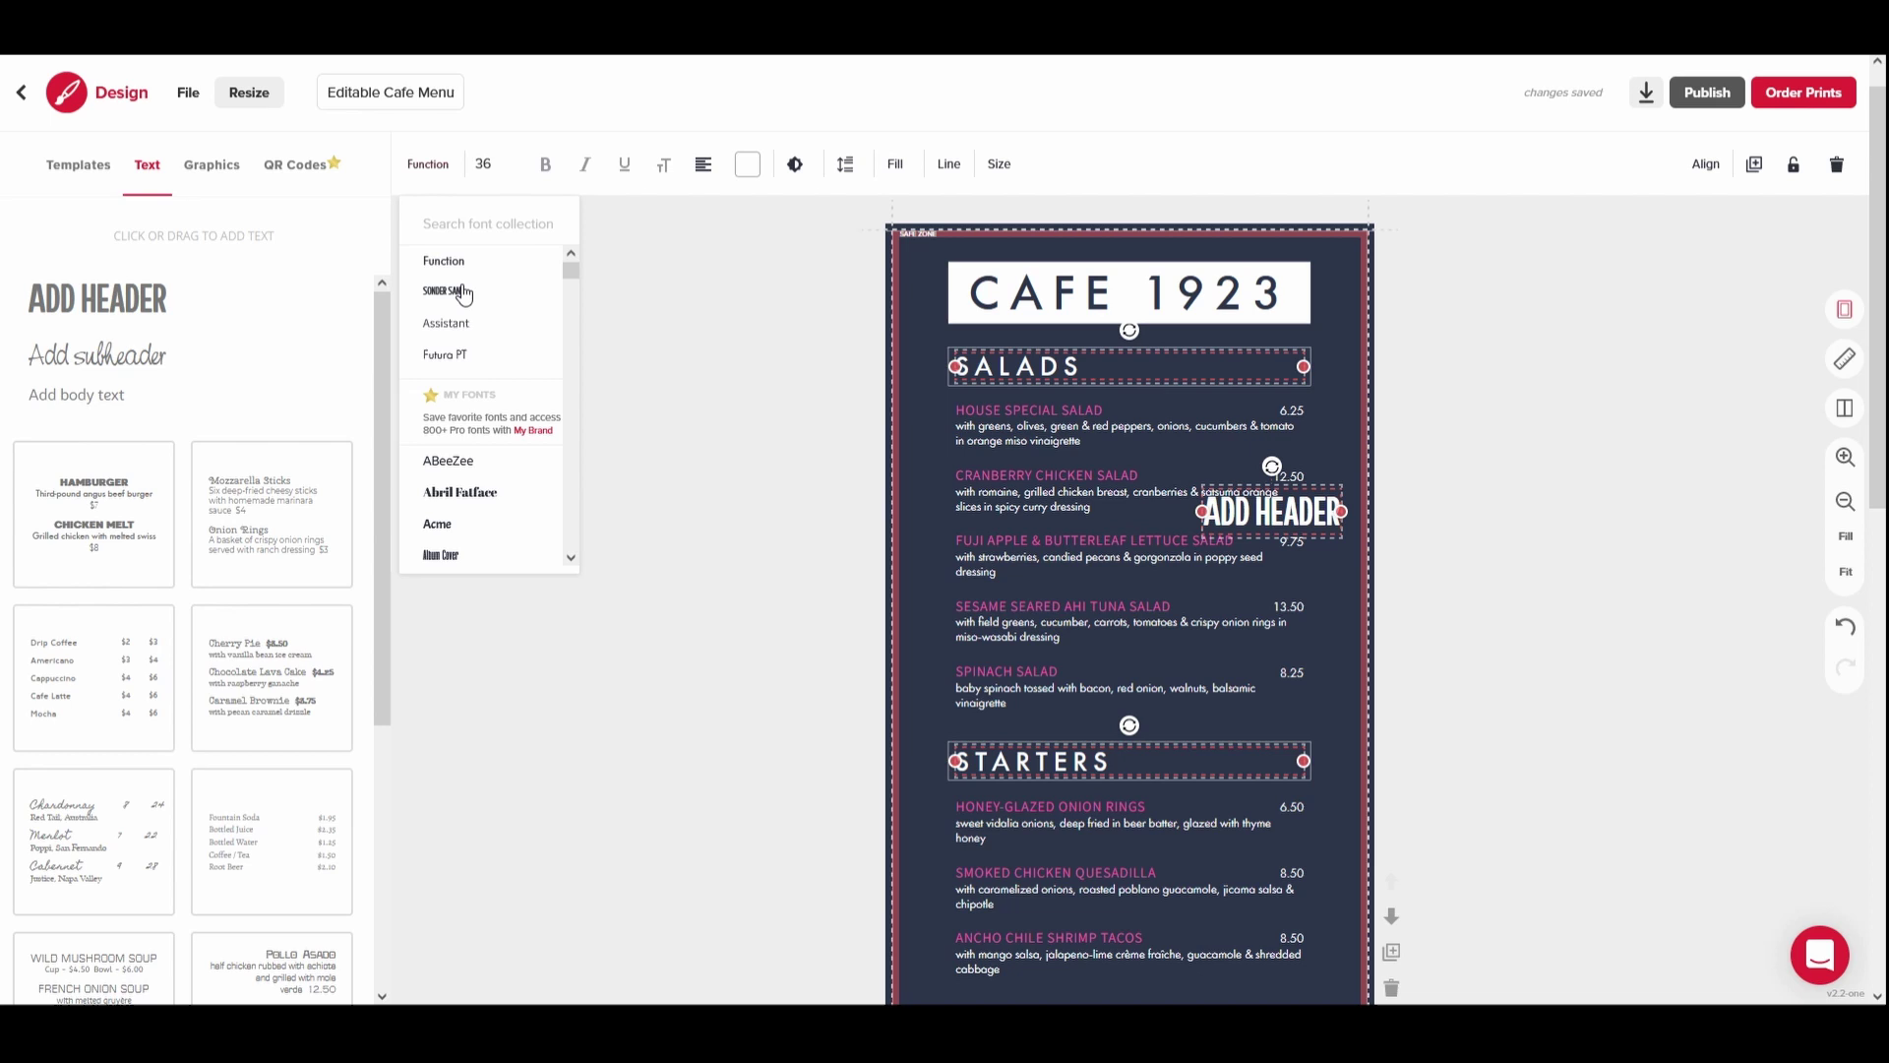
pyautogui.click(463, 323)
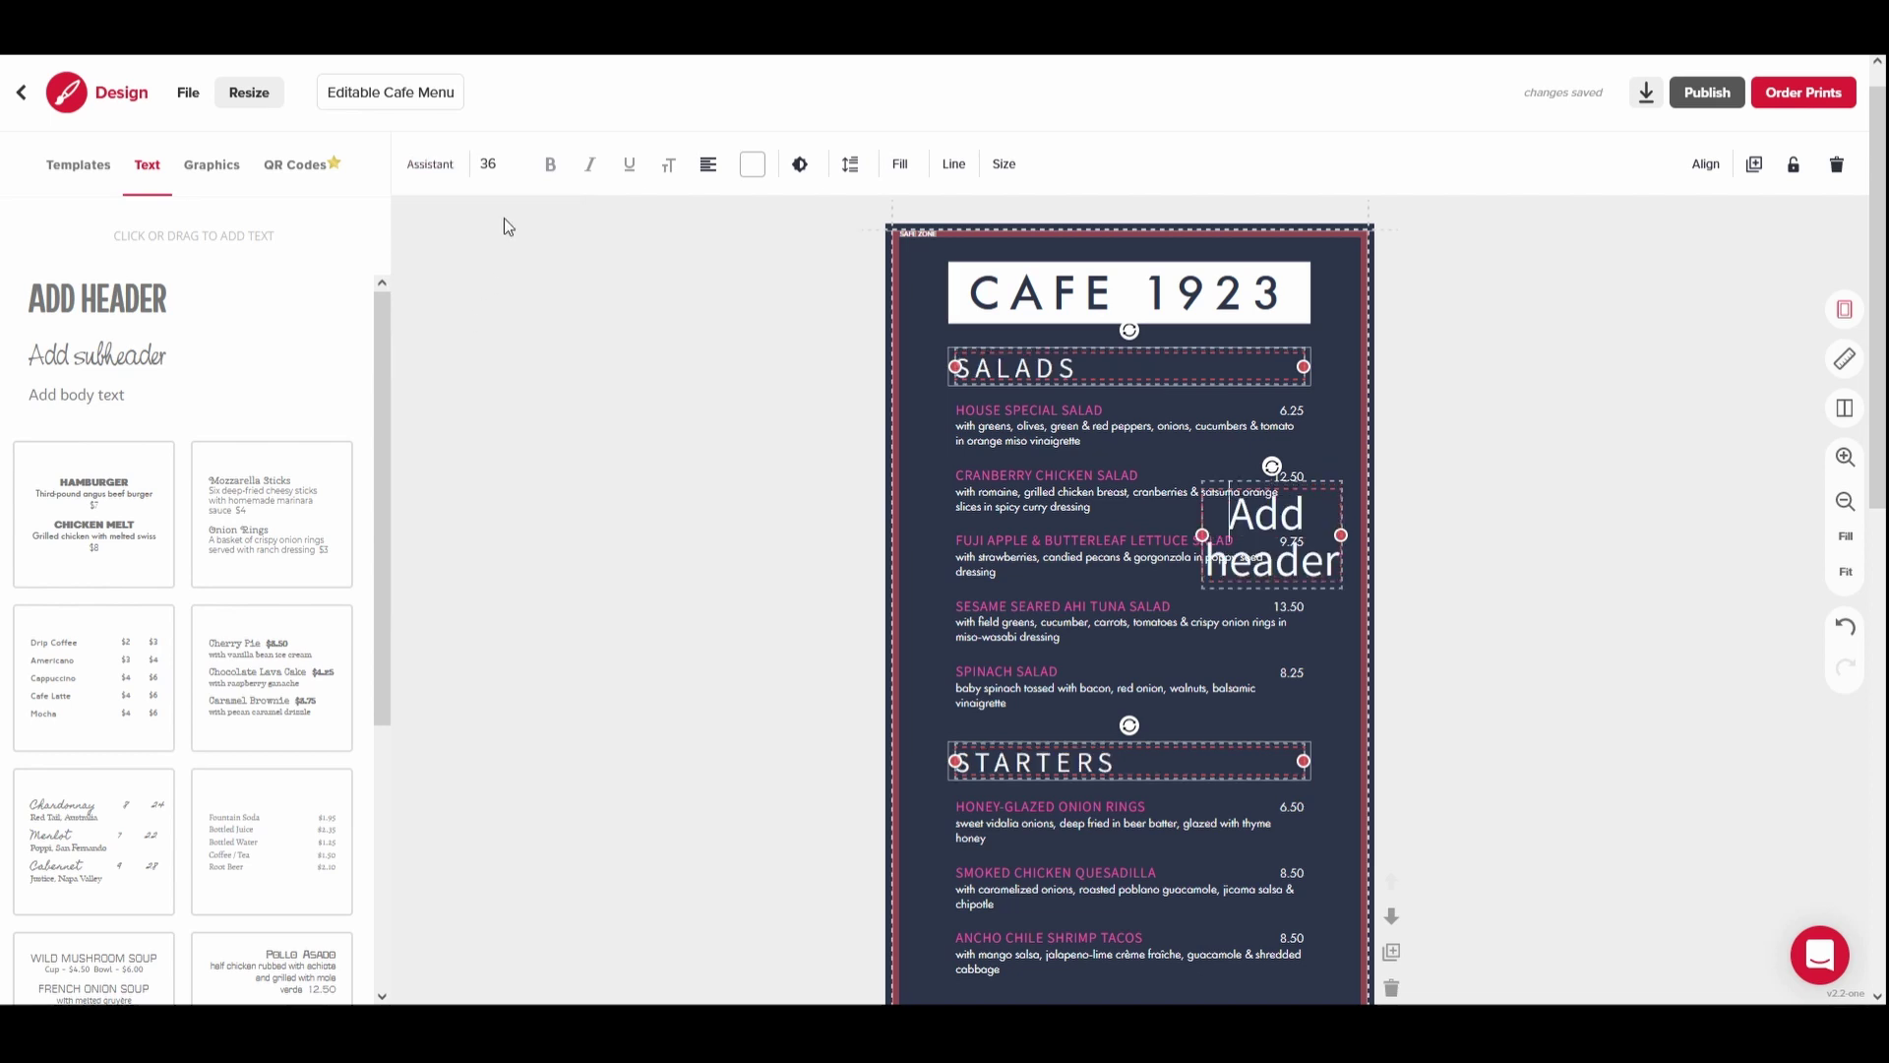
pyautogui.click(751, 165)
pyautogui.click(759, 322)
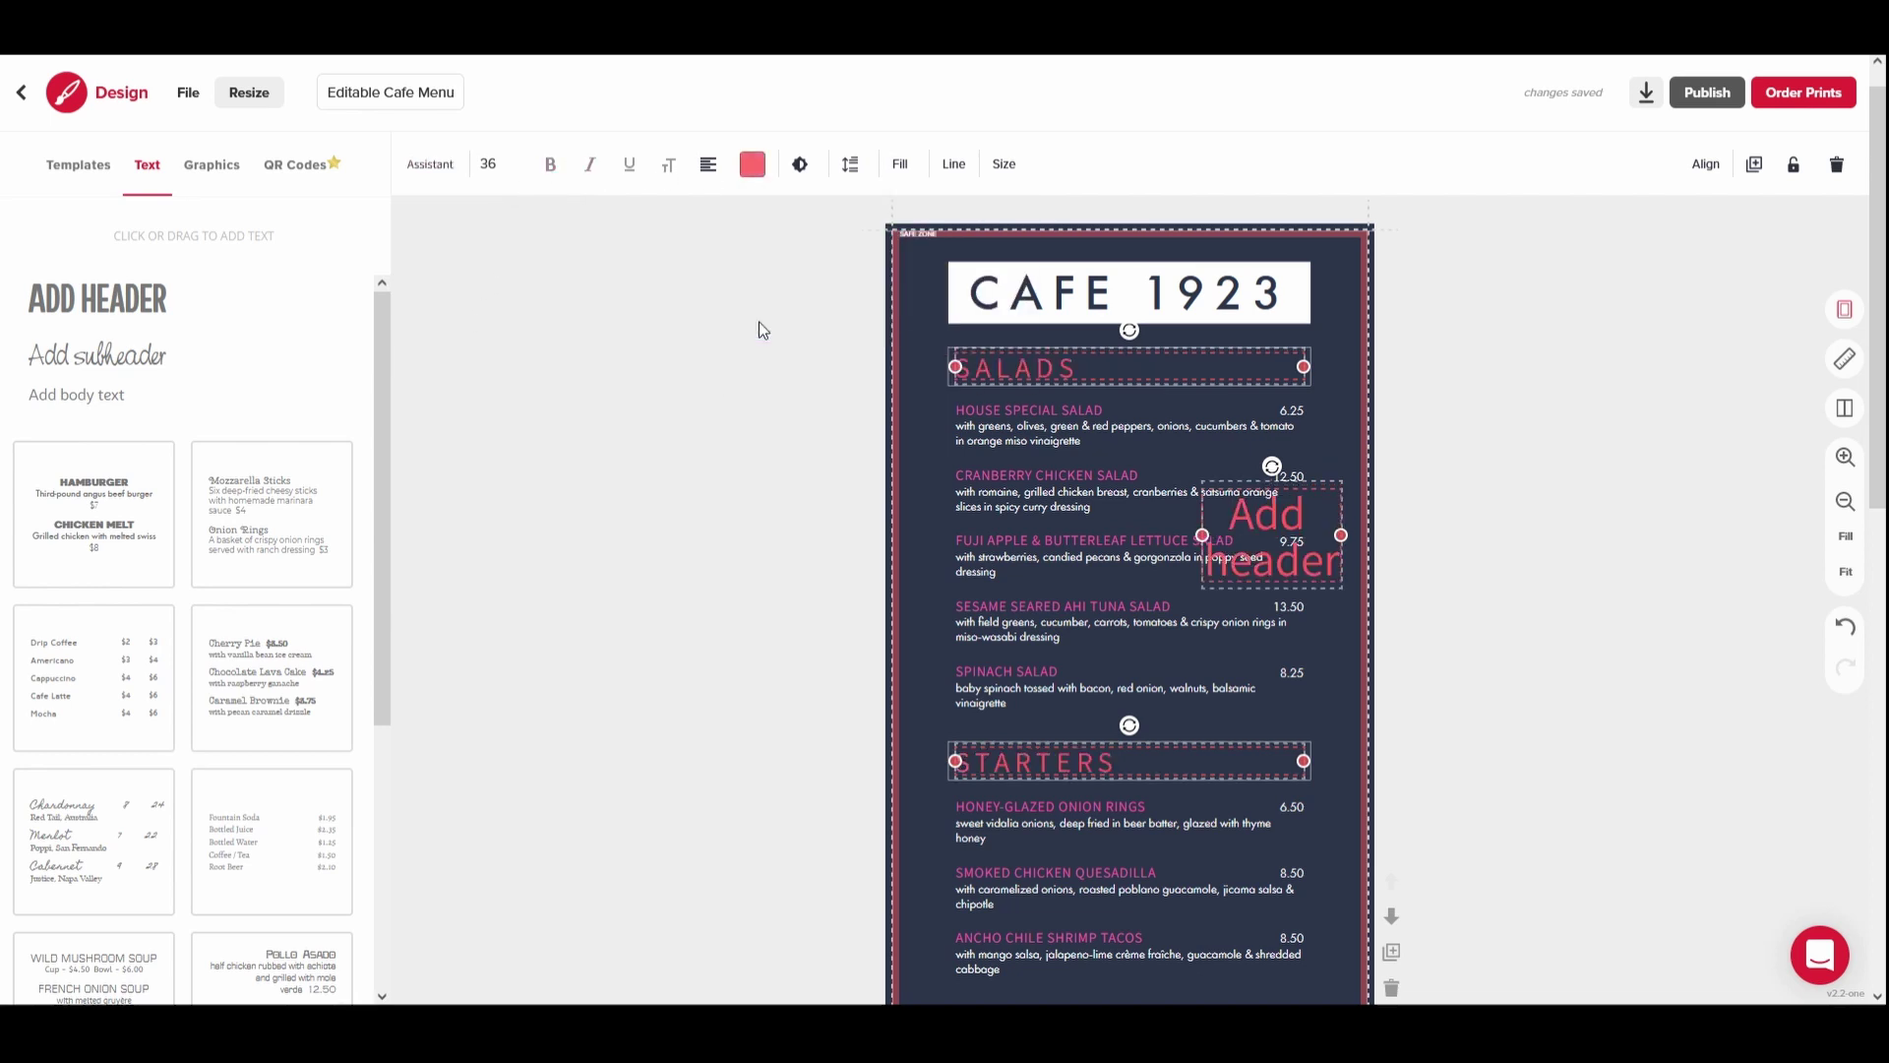
pyautogui.click(929, 427)
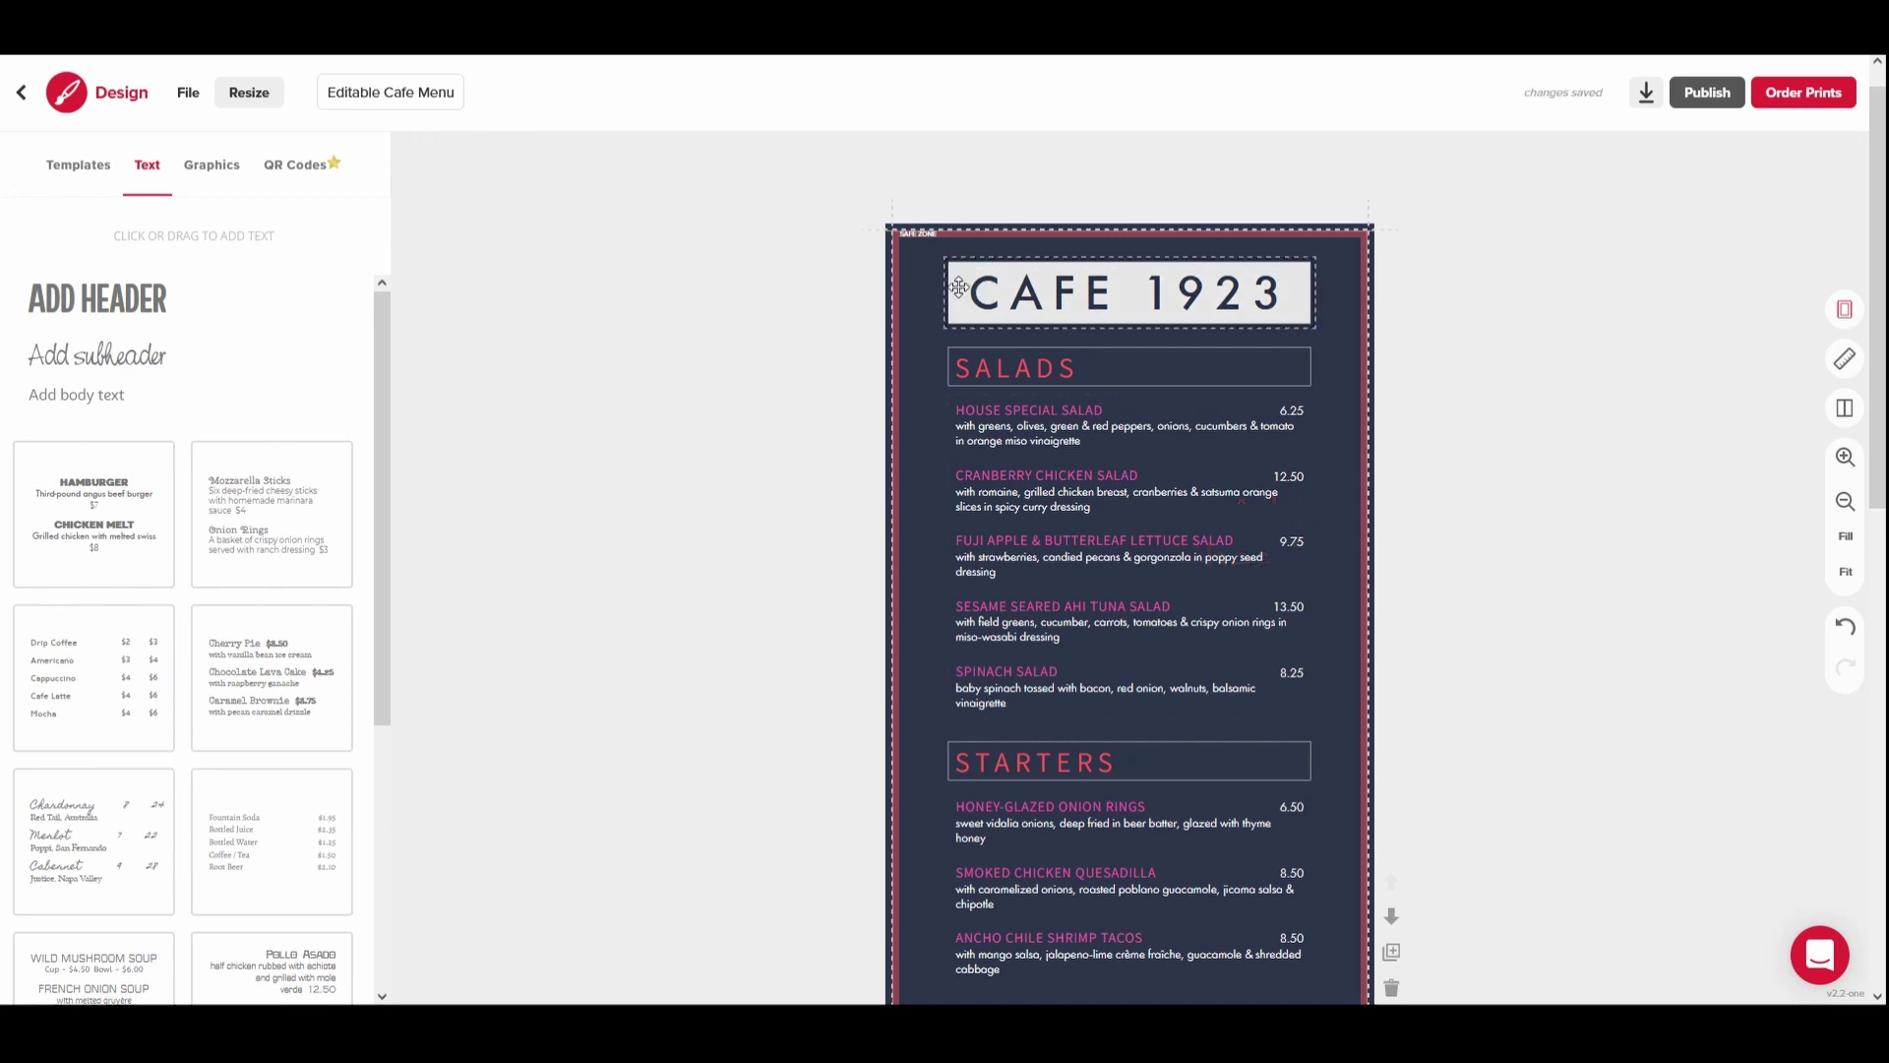
pyautogui.click(984, 292)
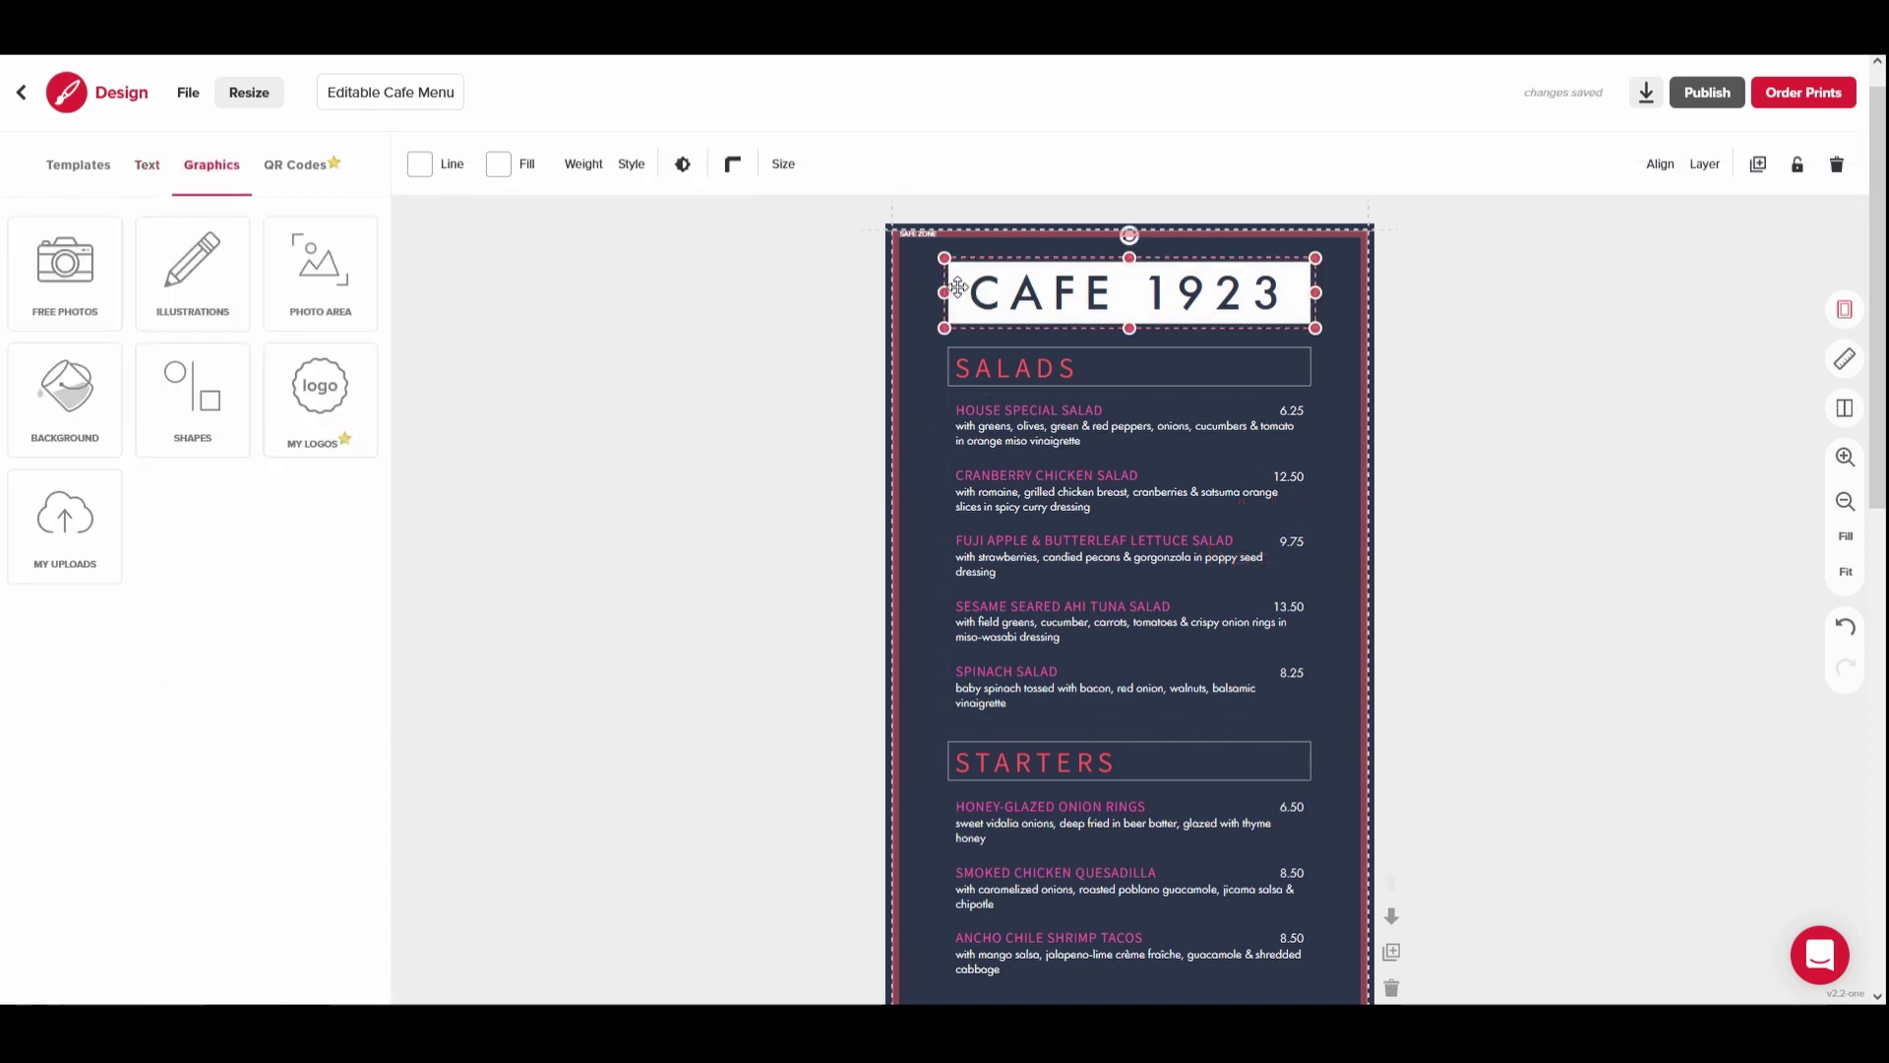
pyautogui.click(1758, 164)
pyautogui.moveTo(1299, 315); pyautogui.dragTo(1274, 404)
pyautogui.click(1836, 165)
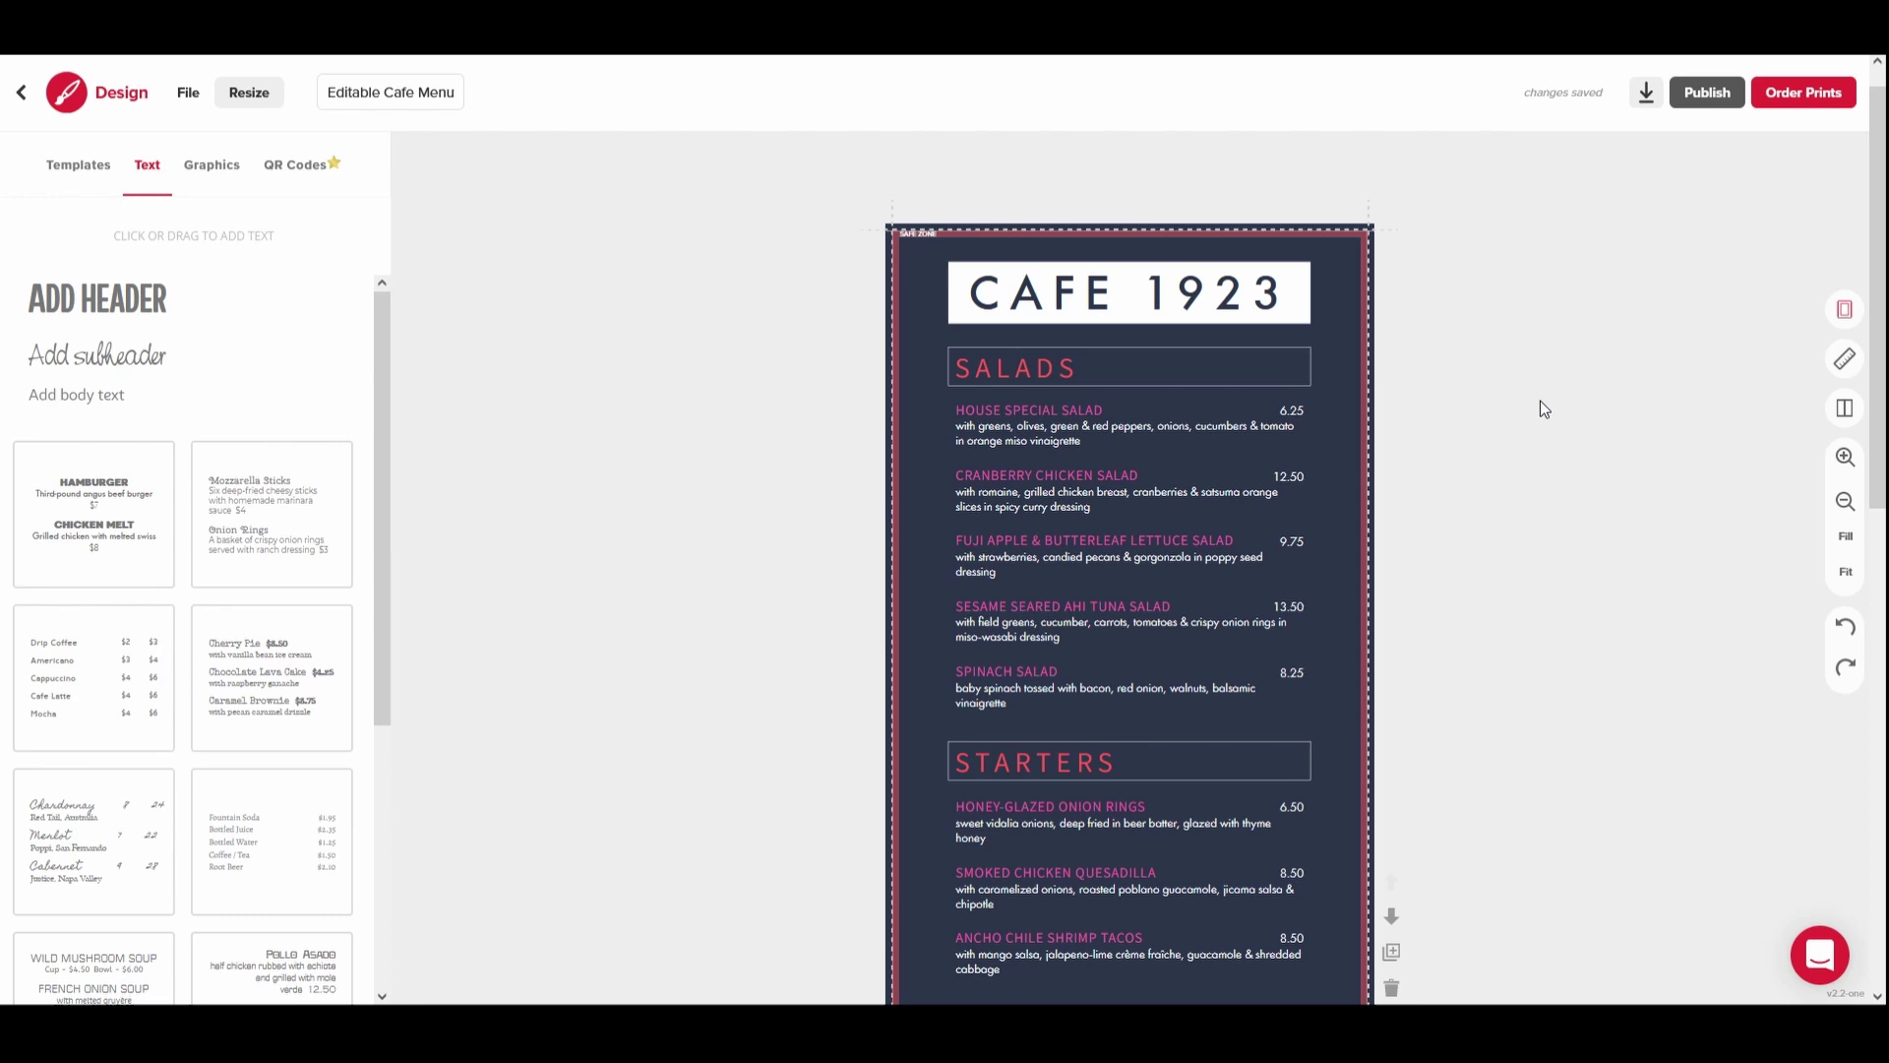
# Duplicate the salad group, keeping three salads in the copy and two in the original
pyautogui.click(1269, 502)
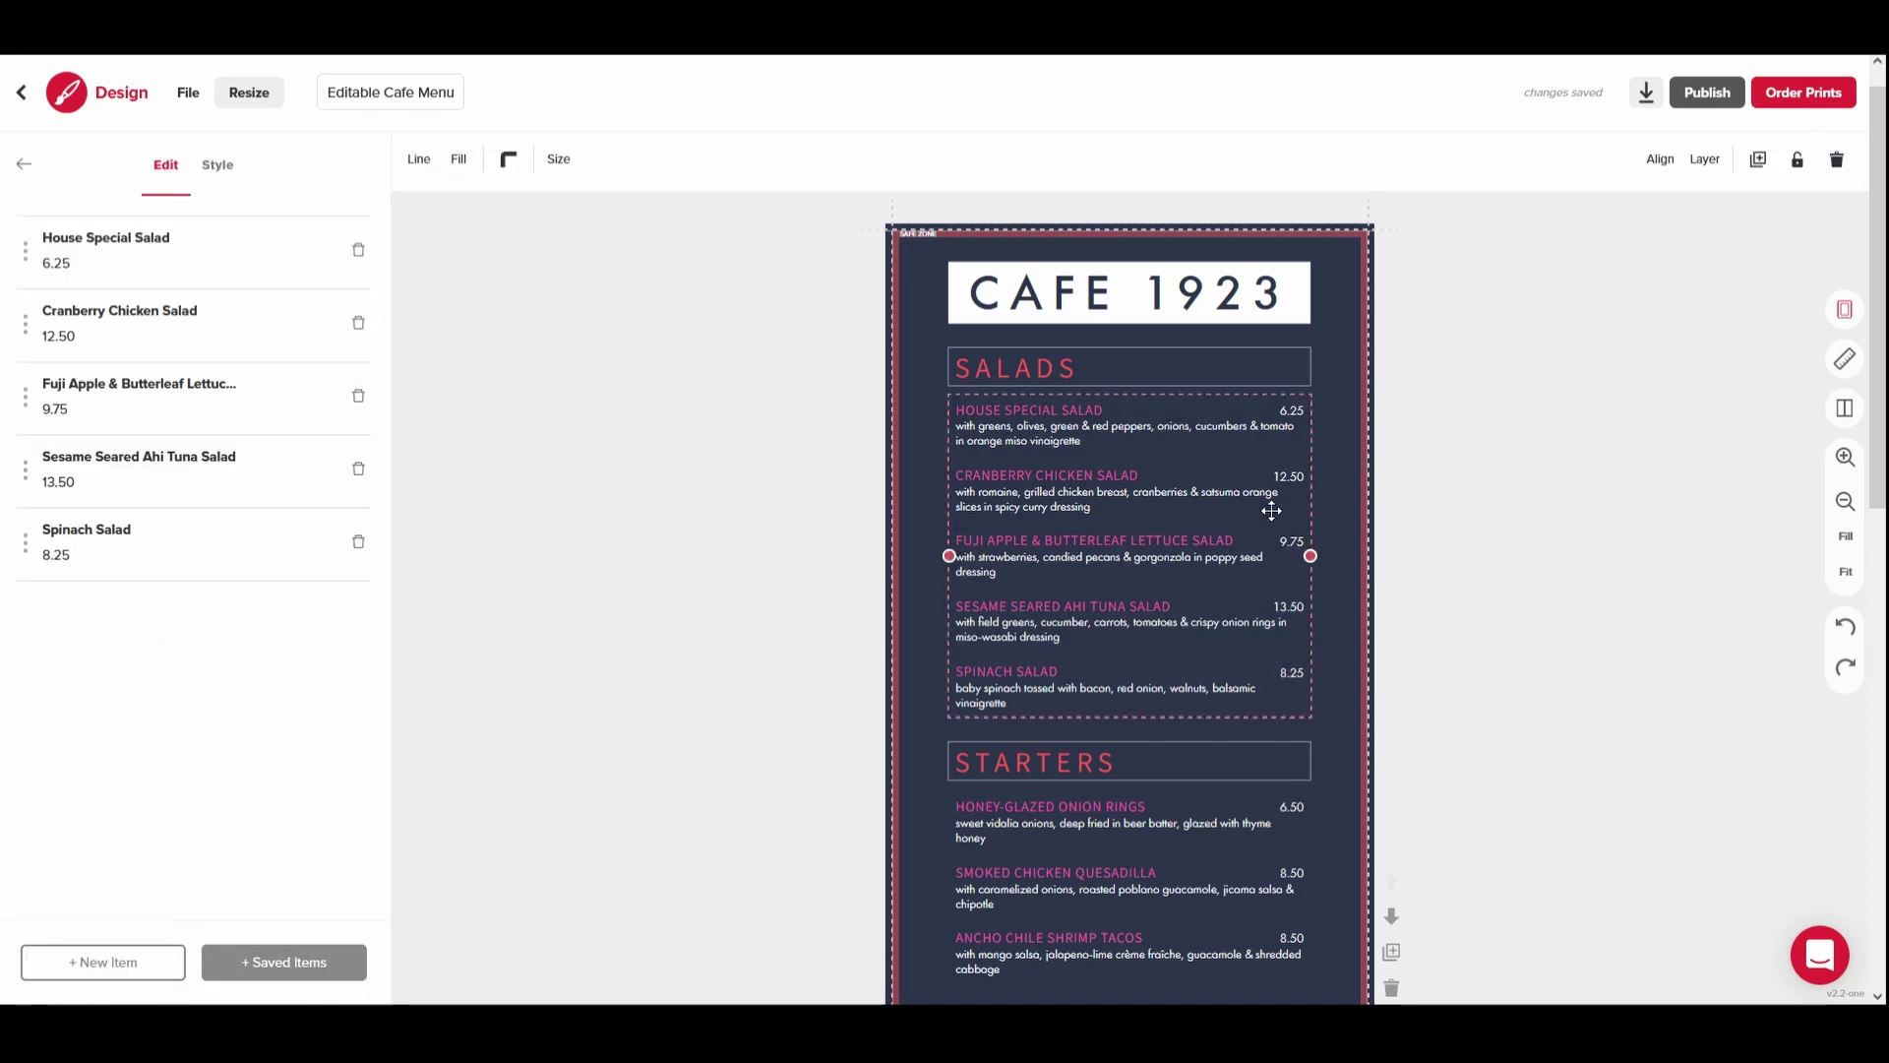
pyautogui.click(1761, 167)
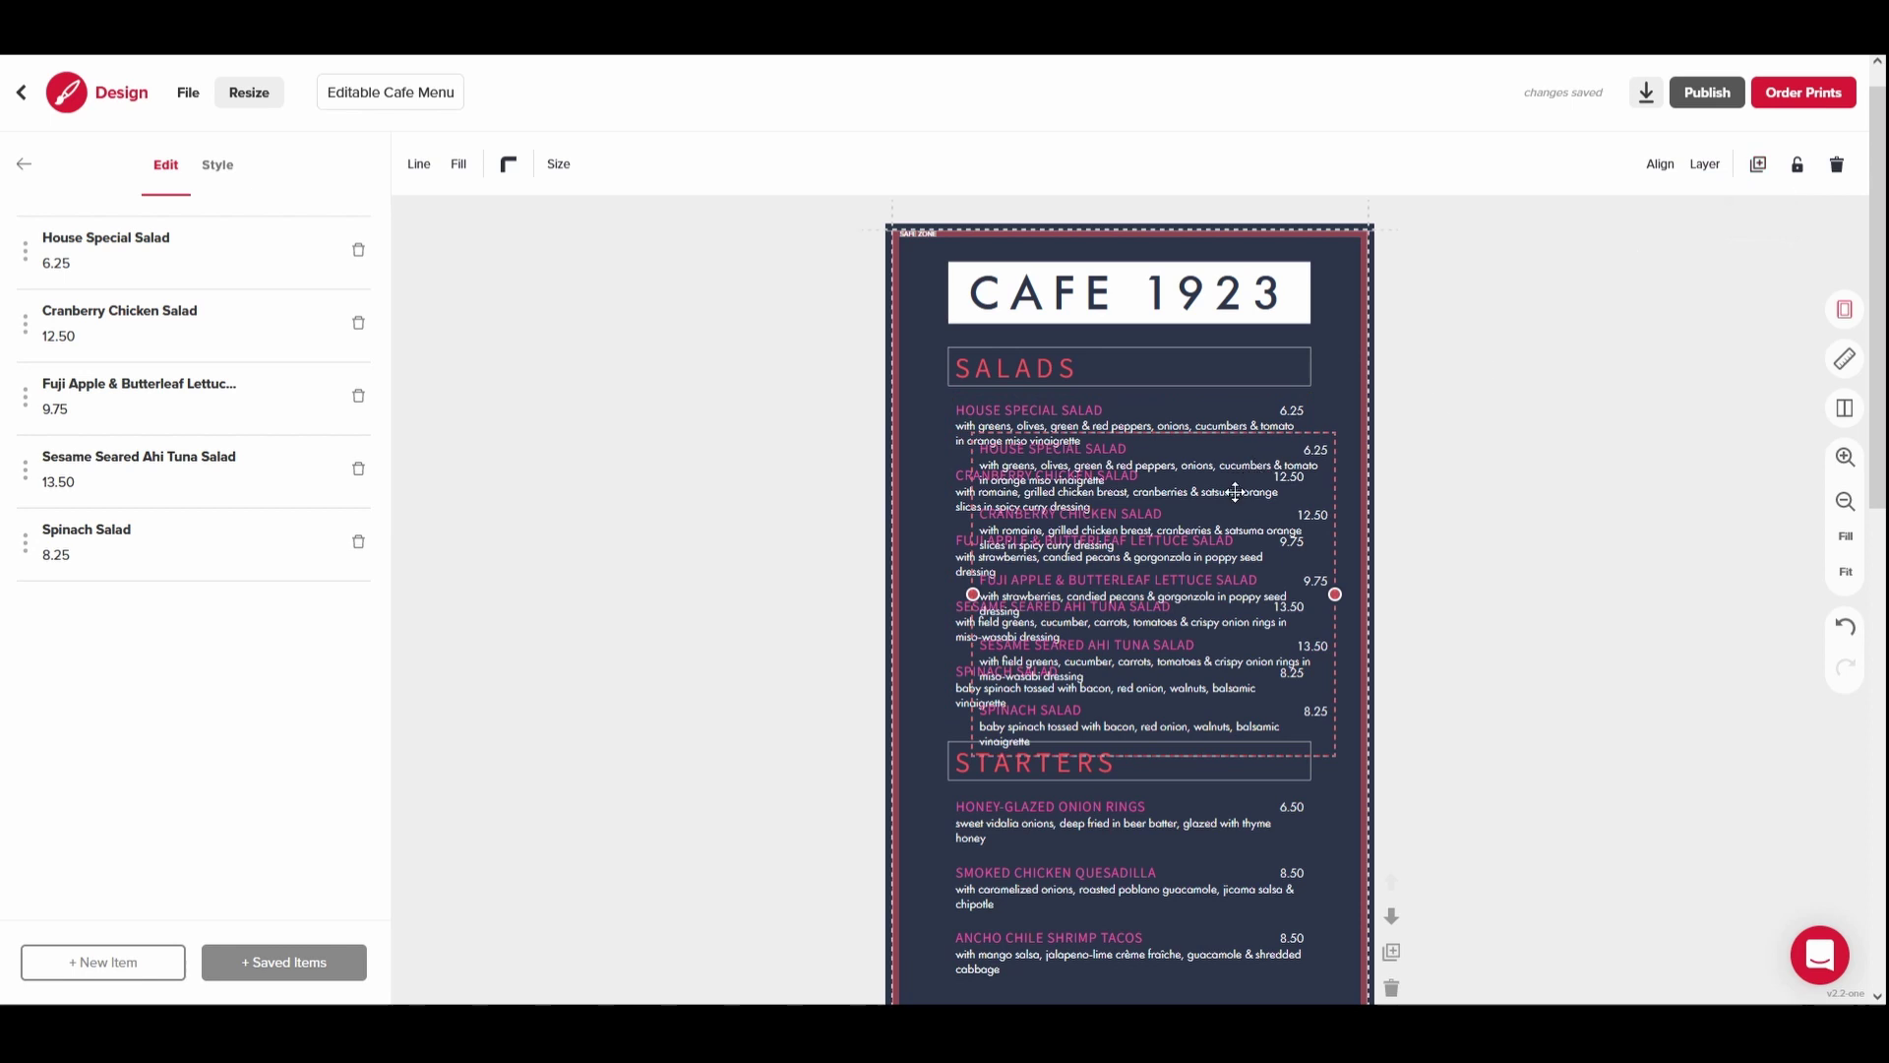
pyautogui.moveTo(1221, 517); pyautogui.dragTo(1379, 709)
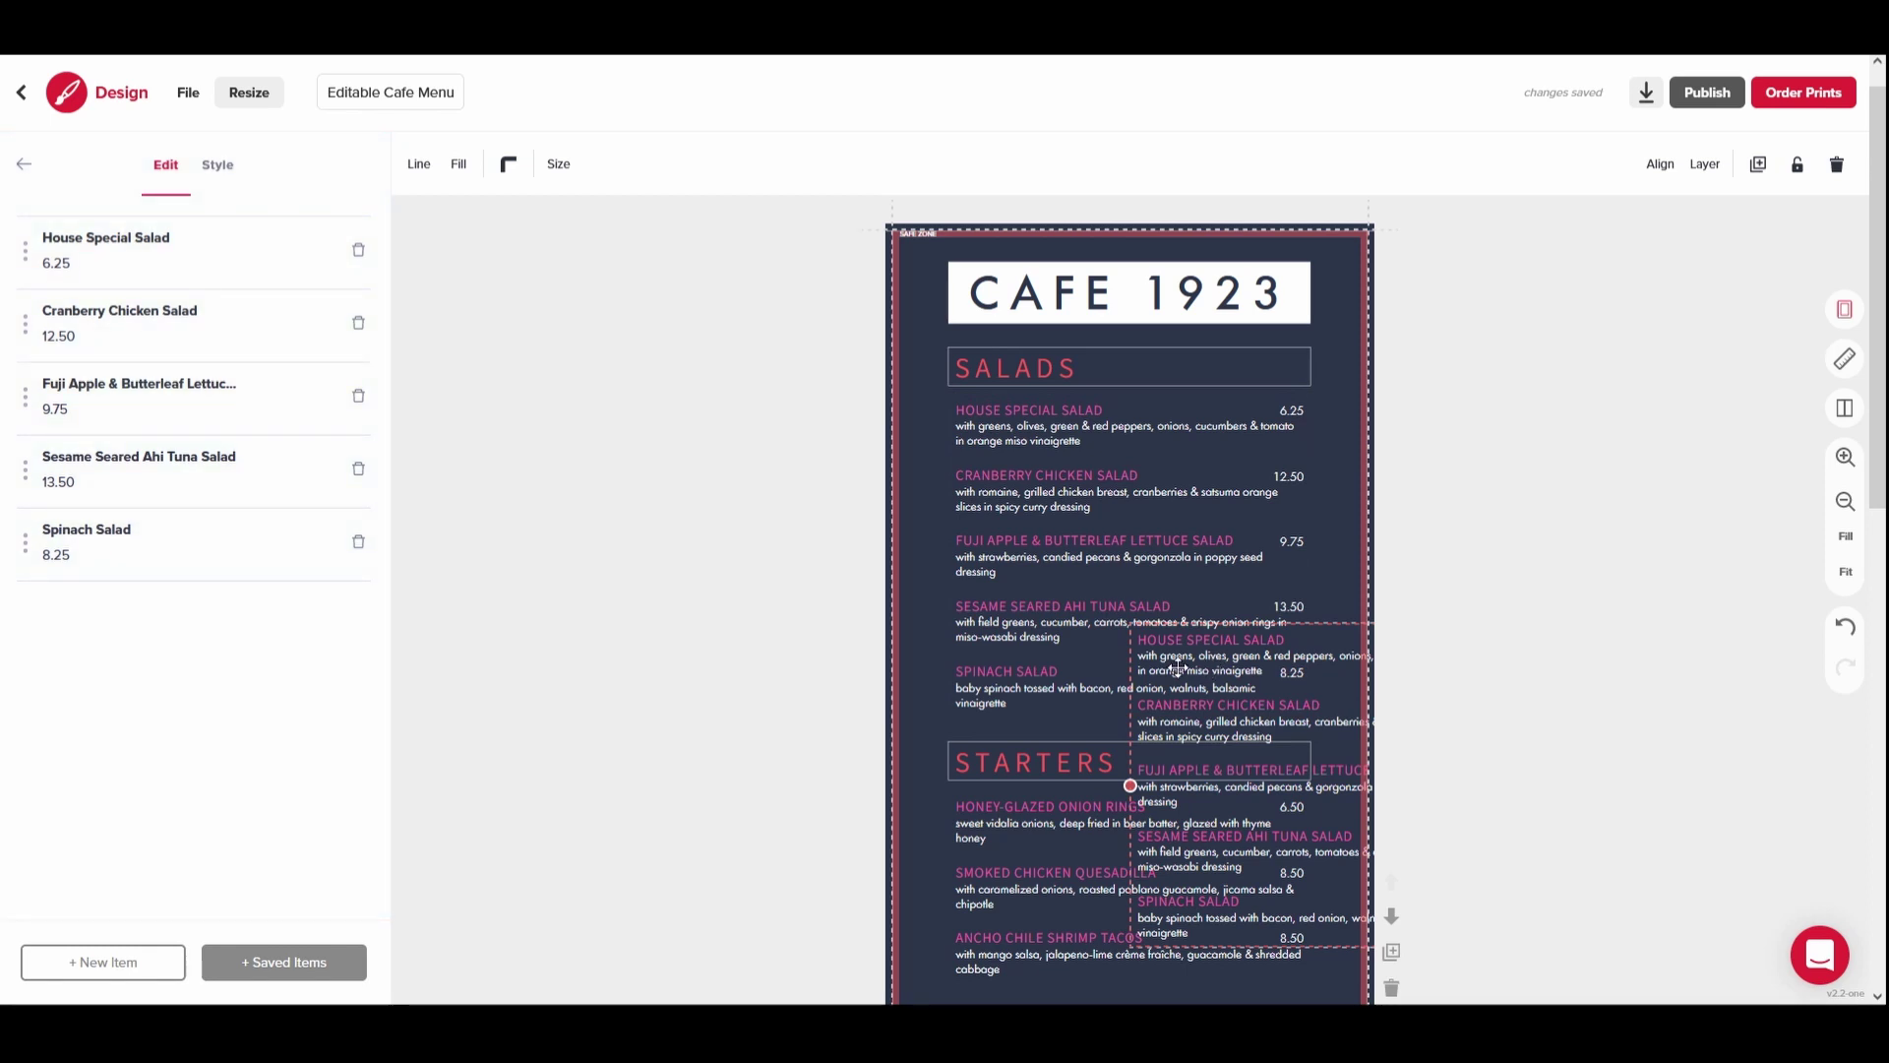
pyautogui.click(360, 254)
pyautogui.click(361, 257)
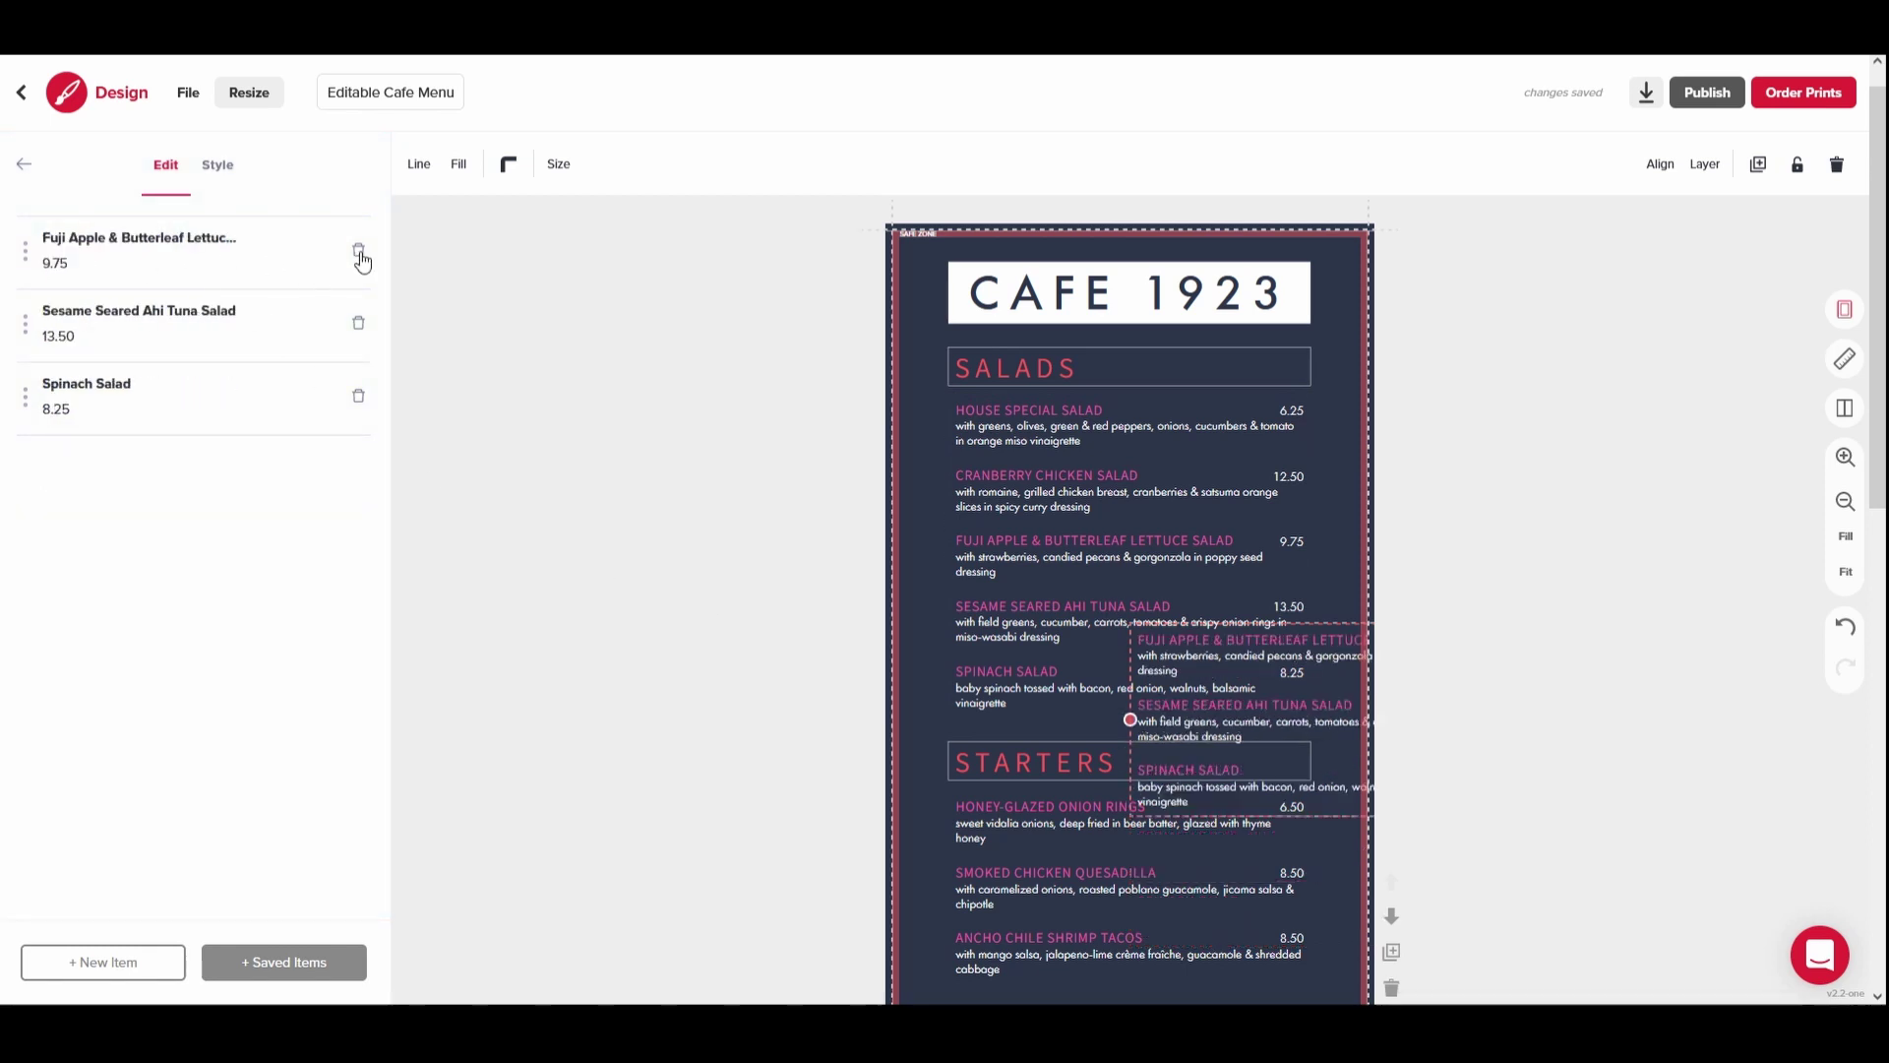
pyautogui.click(1049, 518)
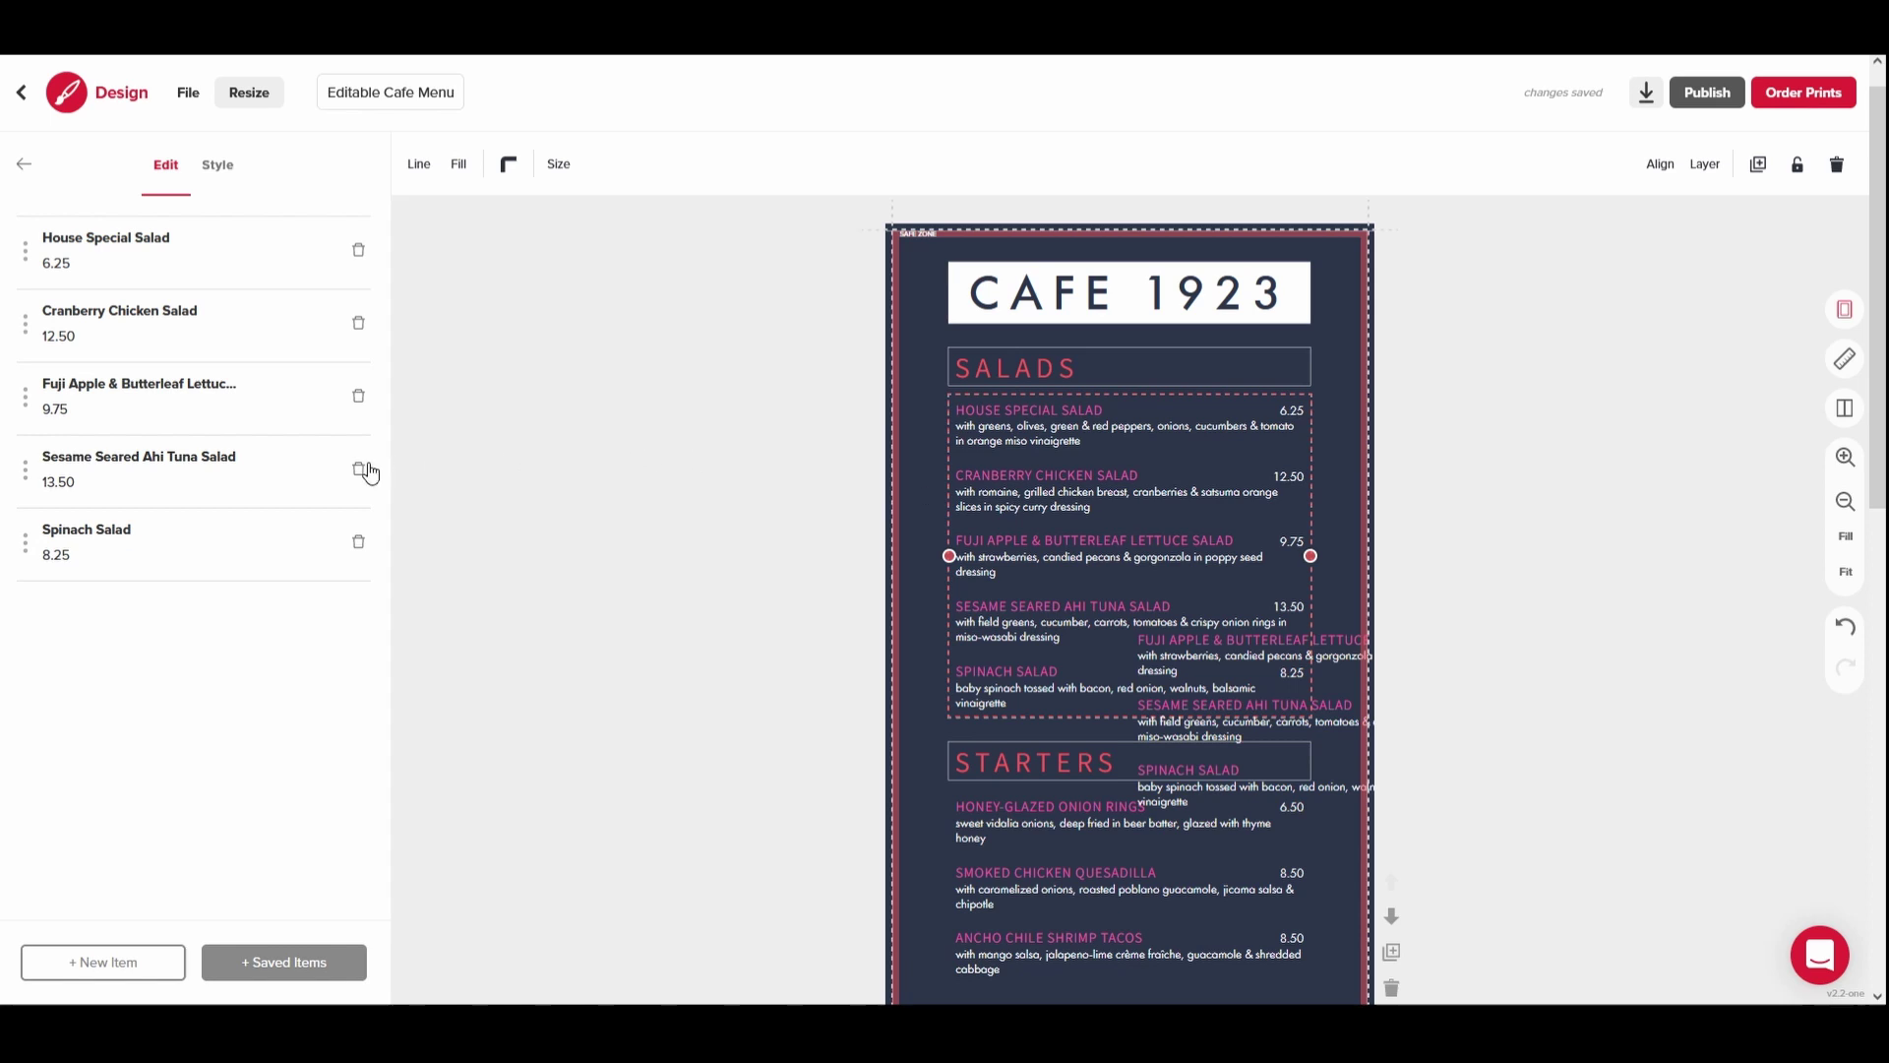
pyautogui.click(370, 404)
pyautogui.click(370, 403)
pyautogui.click(370, 403)
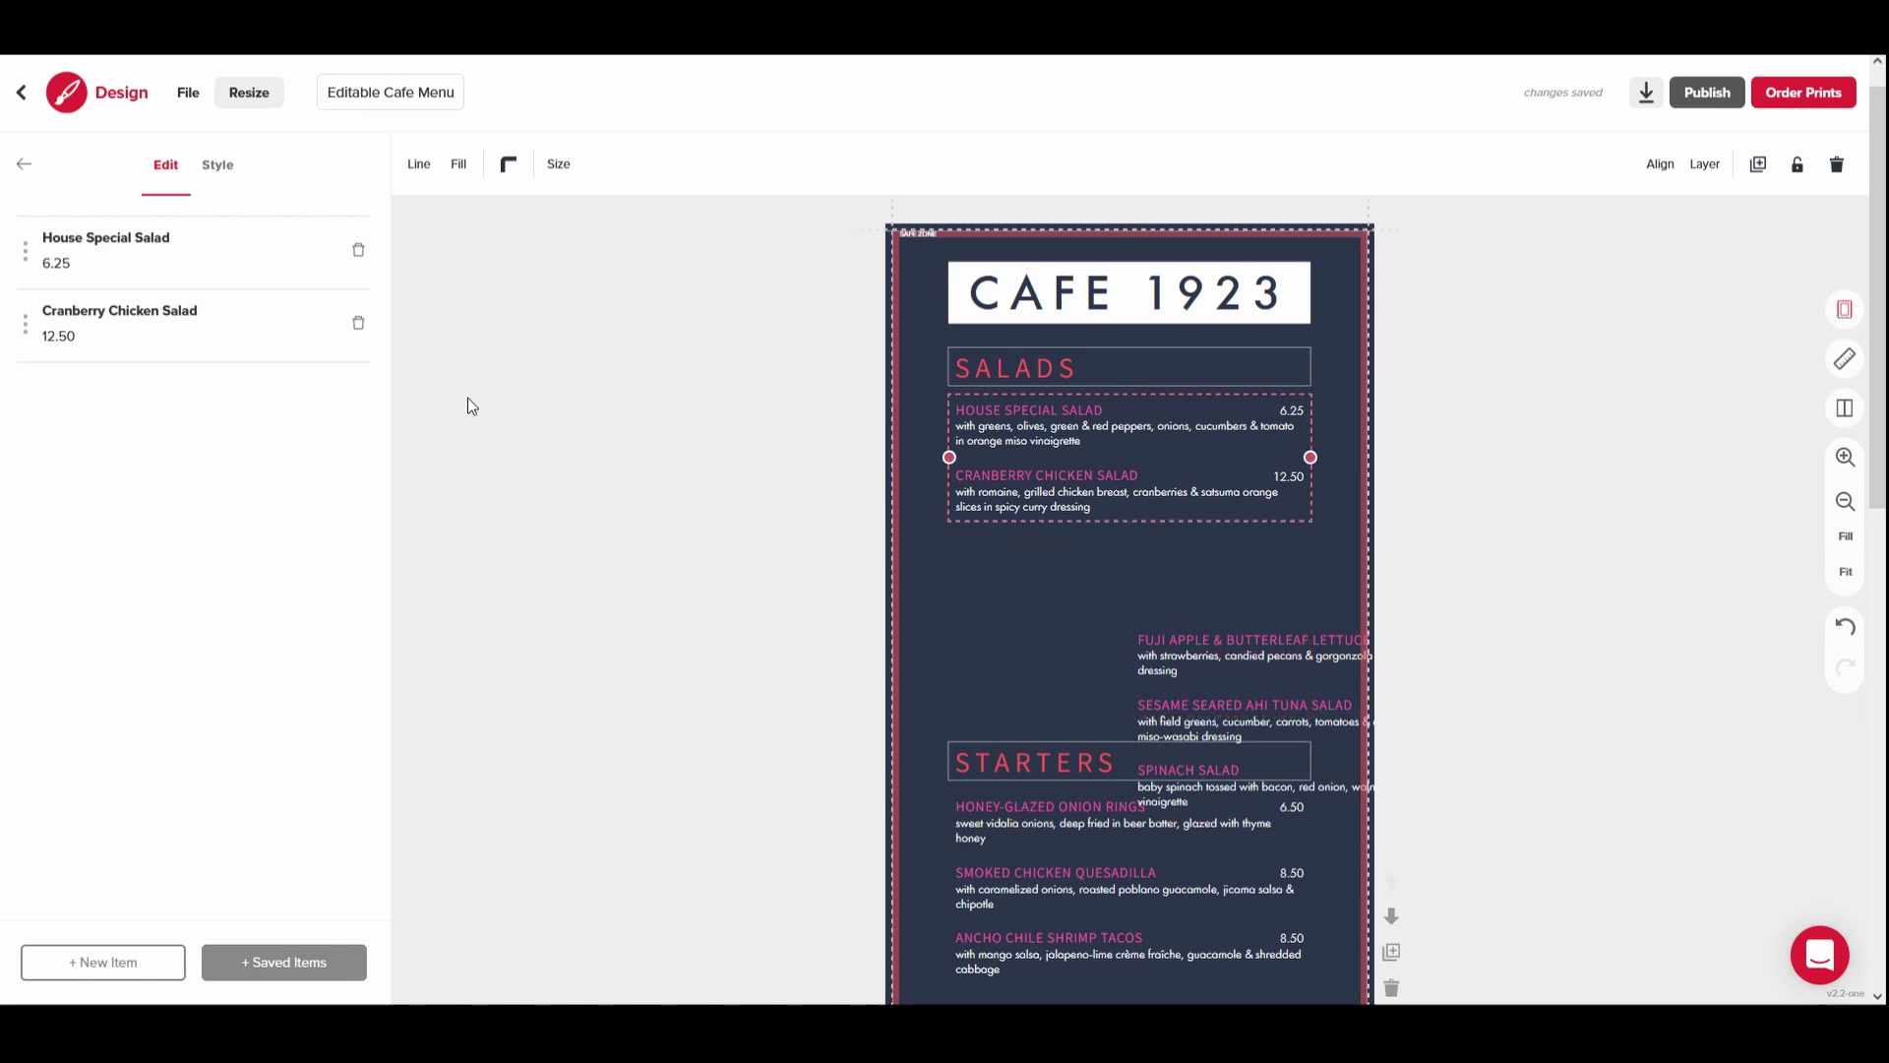
# Narrow the first column, move the second group beside it and set its width to 2.75
pyautogui.moveTo(1311, 457); pyautogui.dragTo(1099, 458)
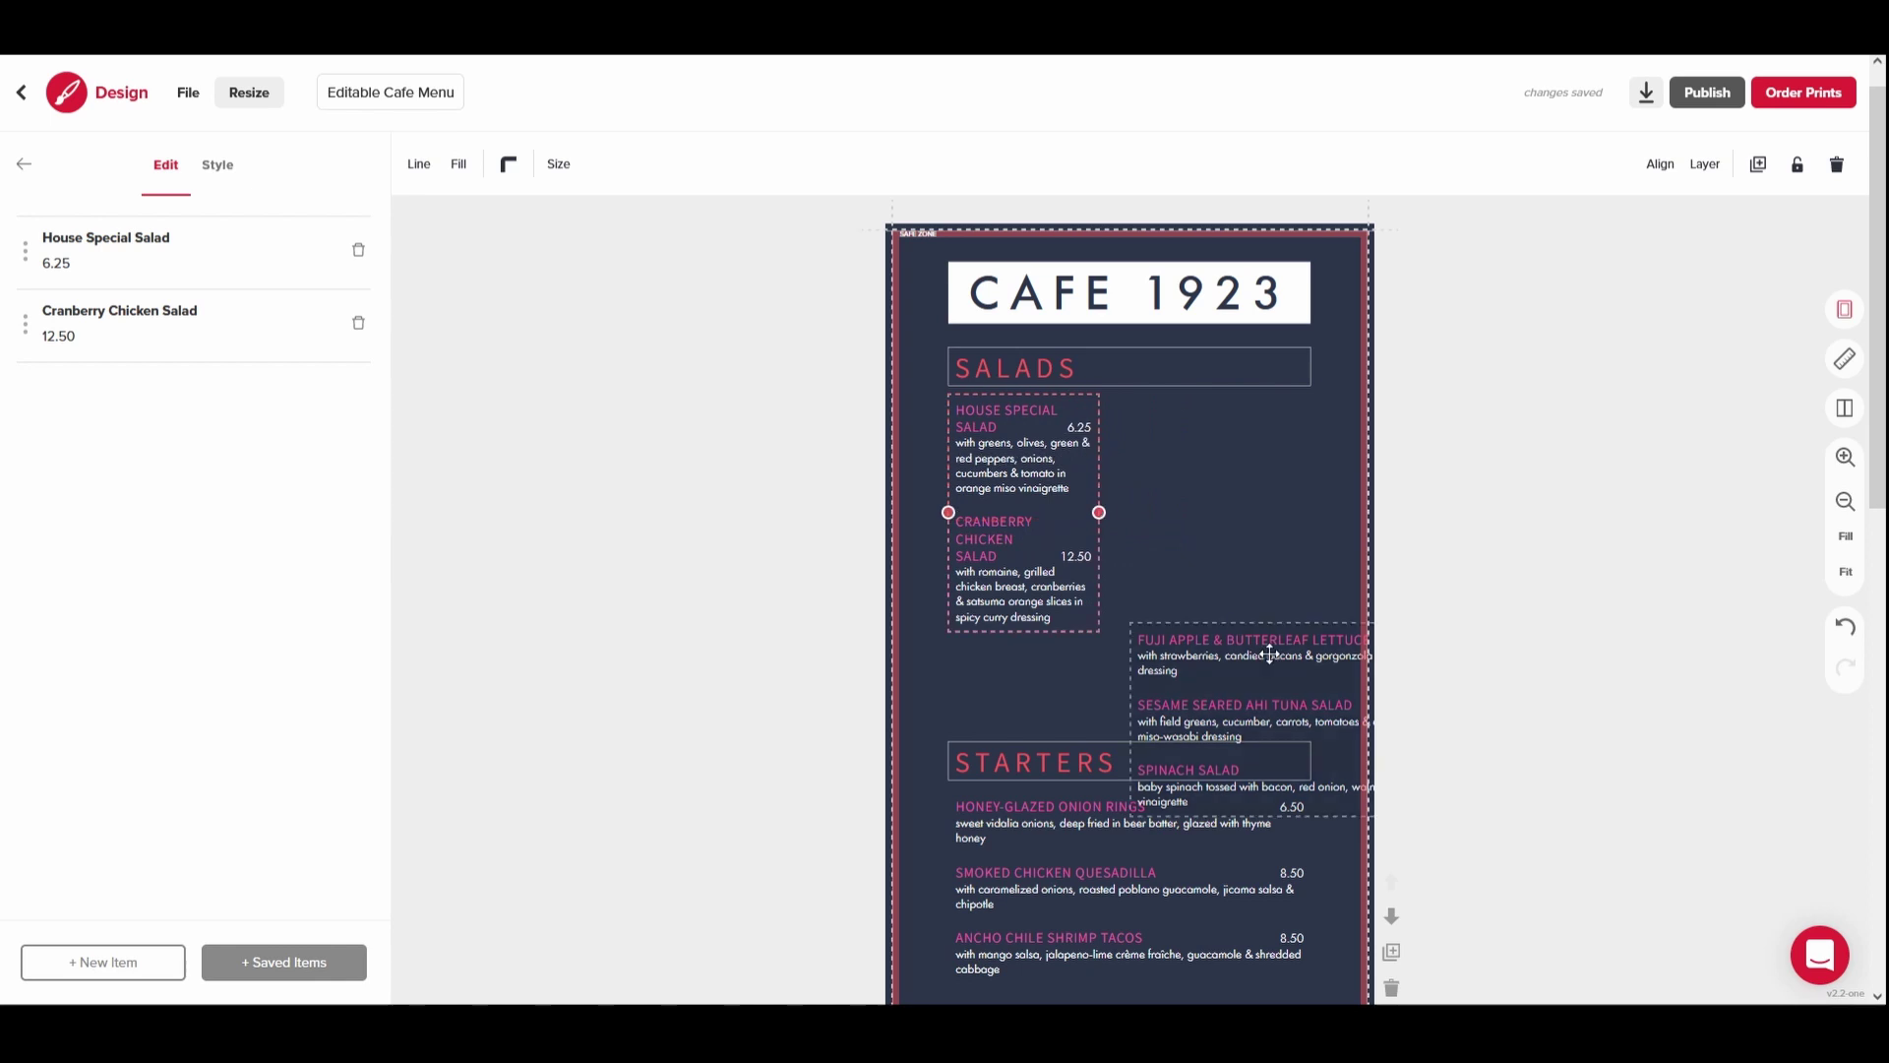
pyautogui.moveTo(1261, 663); pyautogui.dragTo(1257, 452)
pyautogui.click(562, 165)
pyautogui.moveTo(728, 227); pyautogui.dragTo(622, 228)
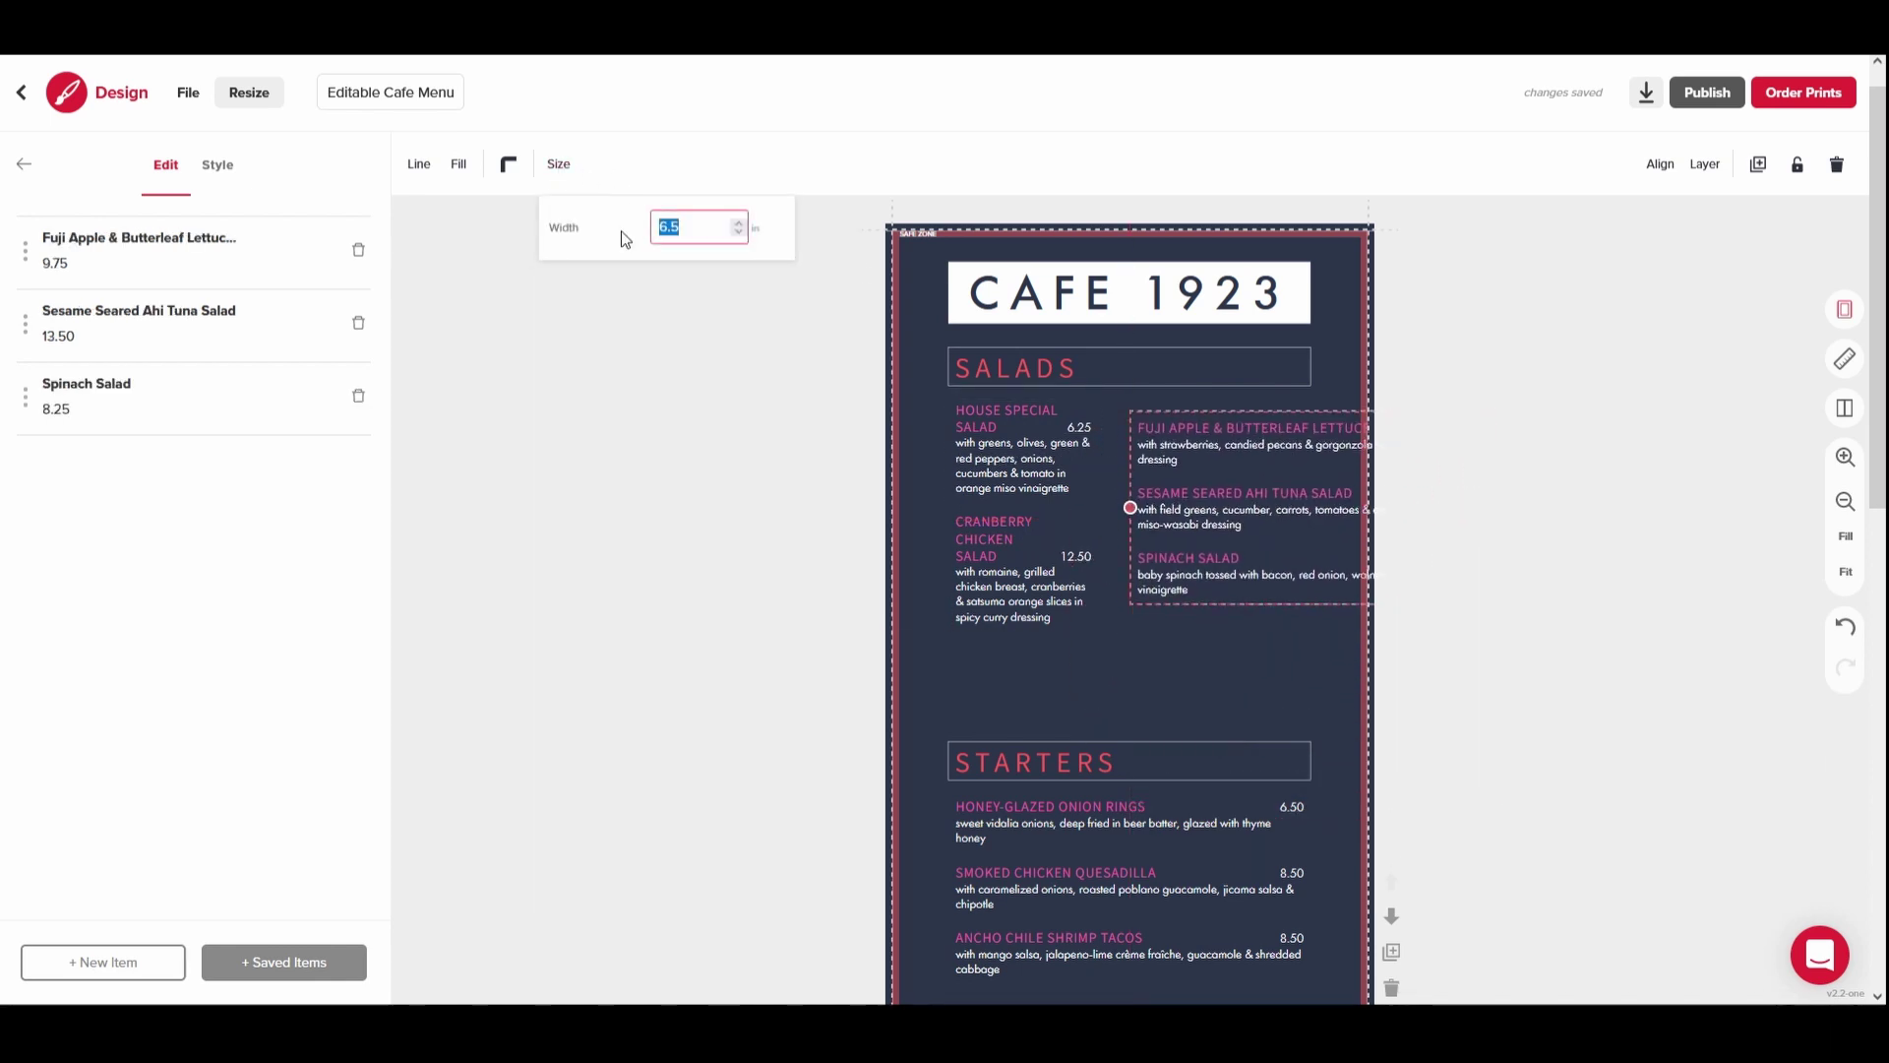
pyautogui.write('2.75')
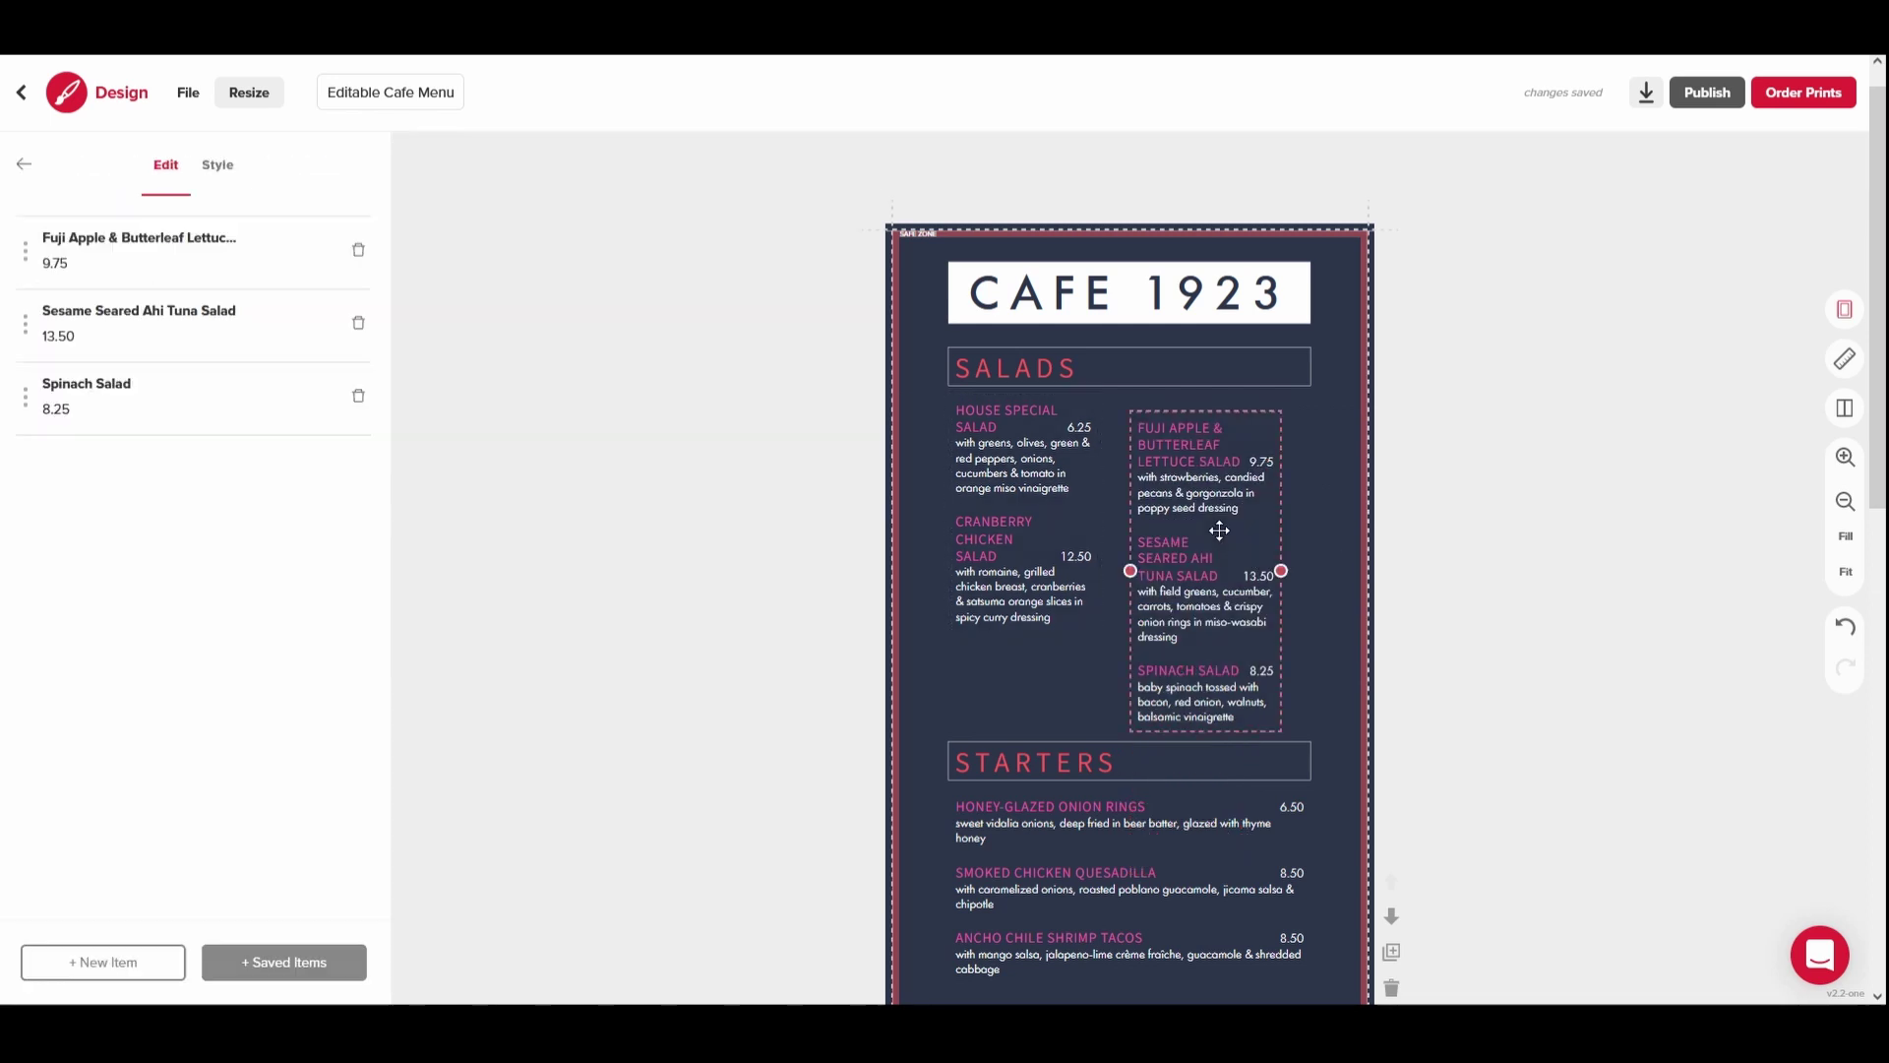
pyautogui.click(1218, 534)
pyautogui.moveTo(1218, 534); pyautogui.dragTo(1216, 538)
pyautogui.click(1333, 543)
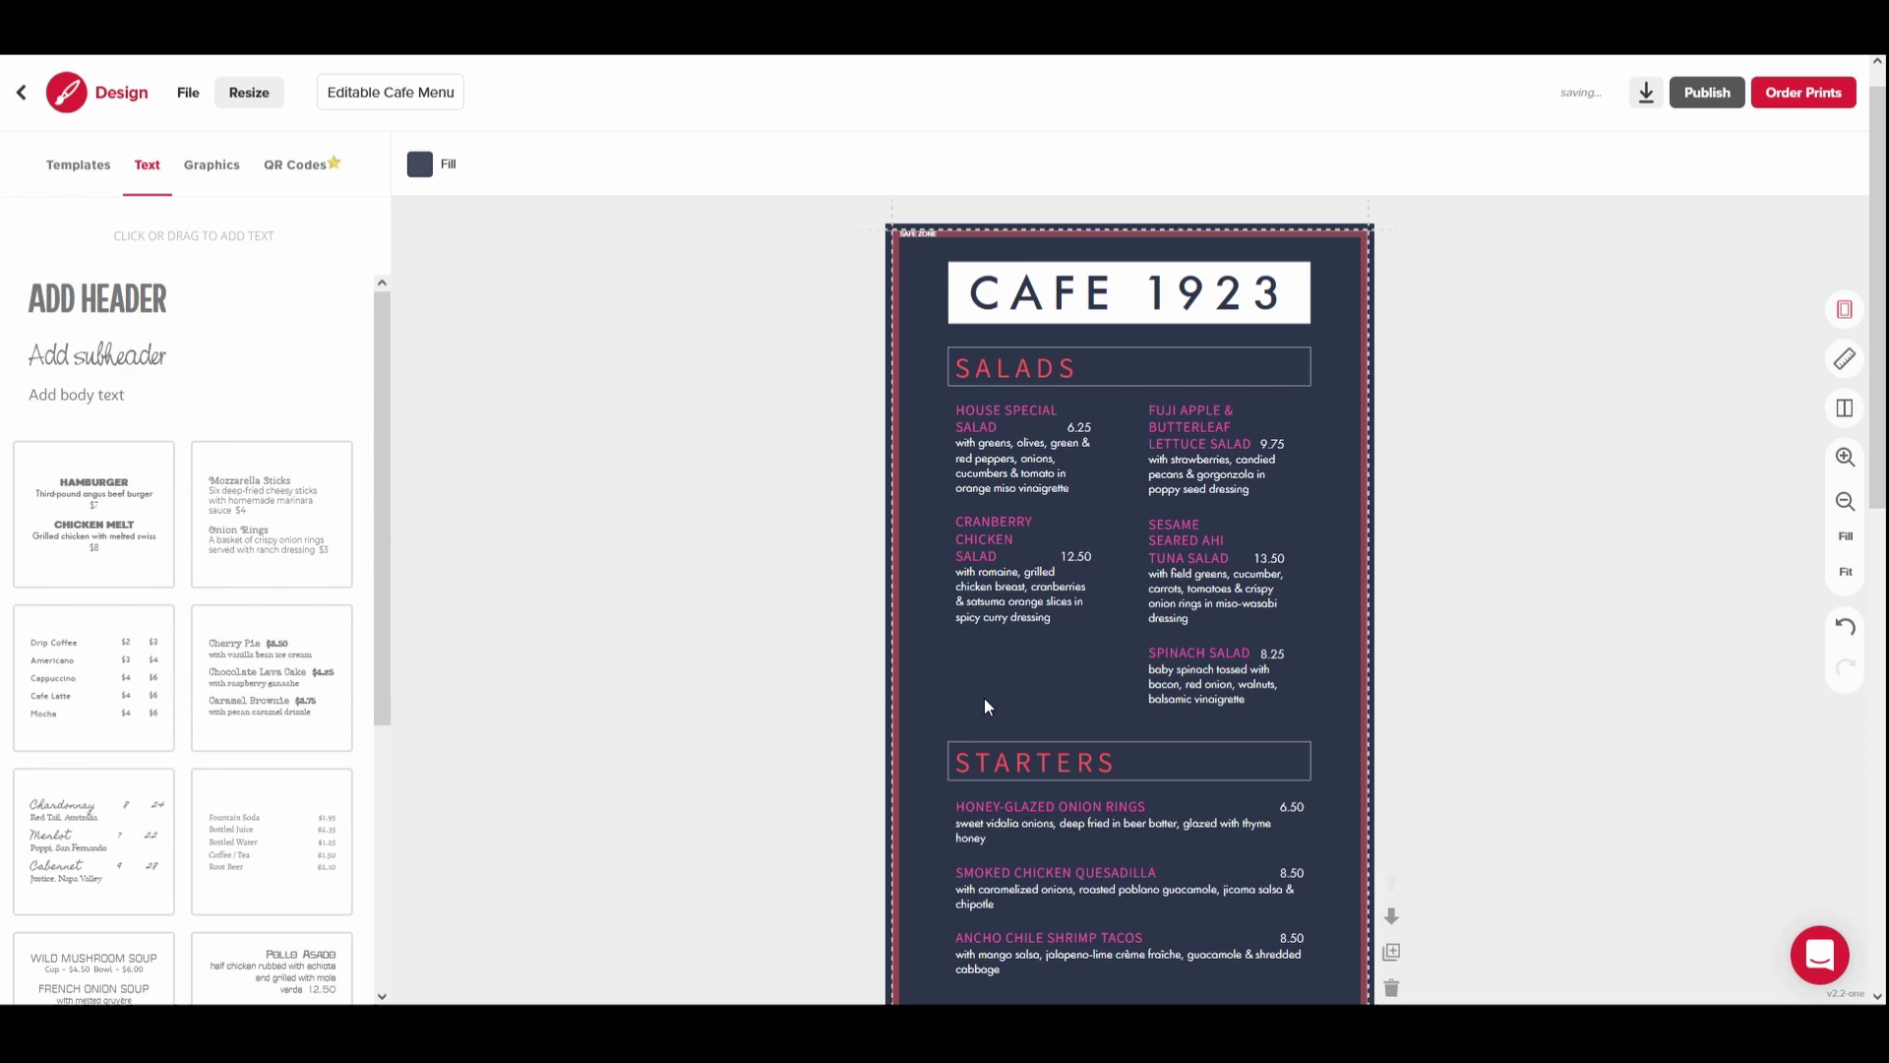
# Try purple, indigo and light-blue menu backgrounds, then settle on black
pyautogui.click(218, 167)
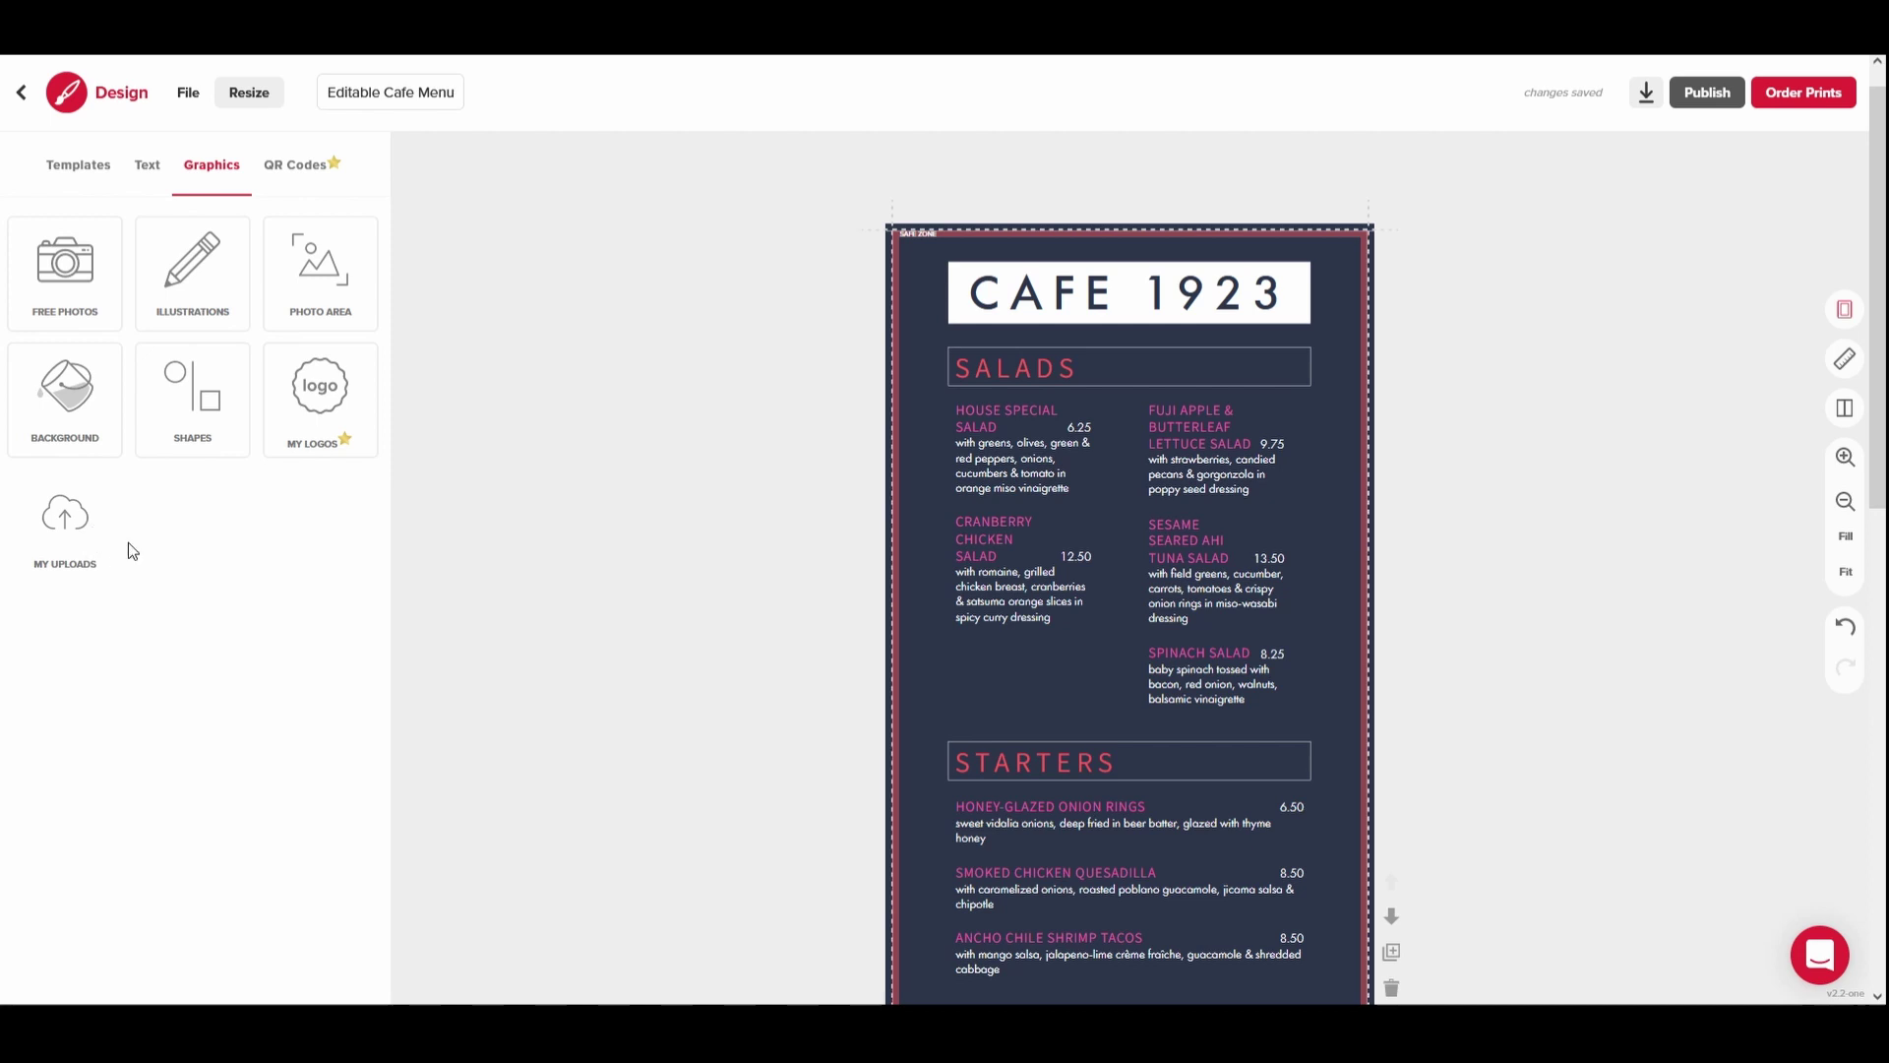
pyautogui.click(932, 664)
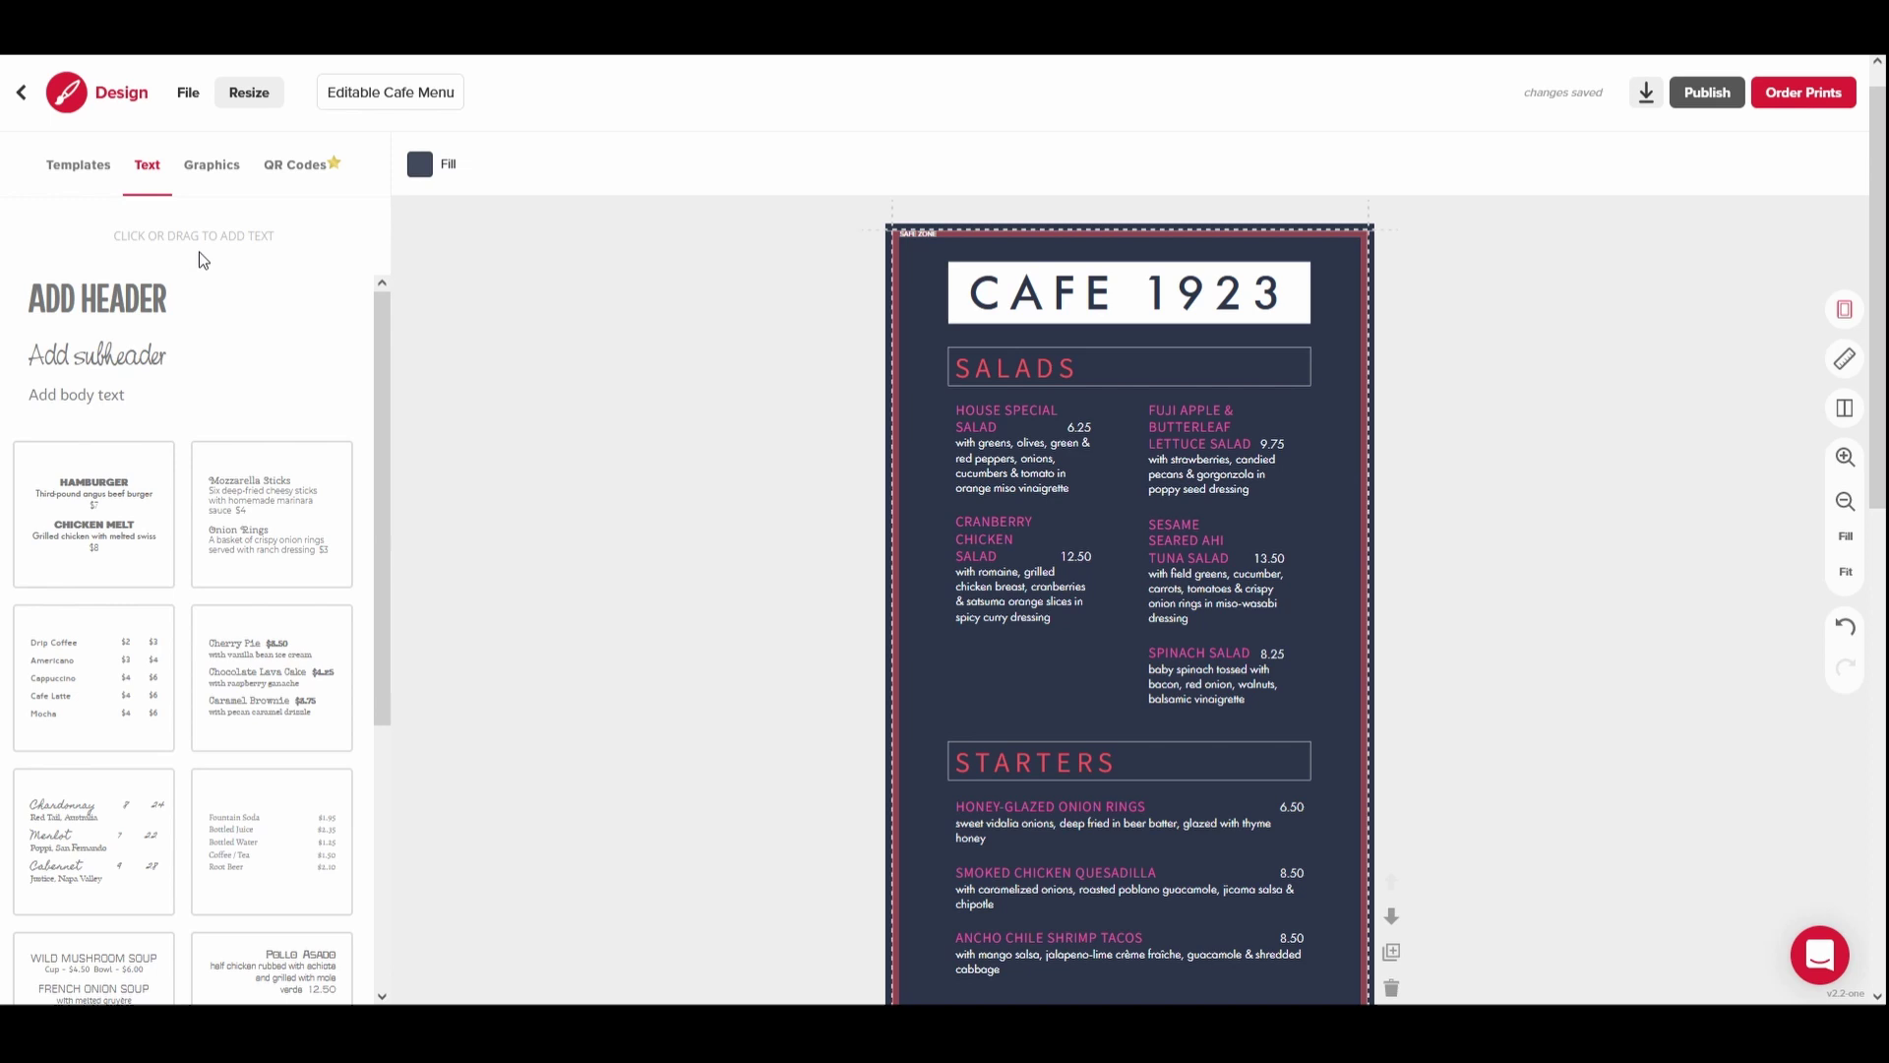
pyautogui.click(209, 167)
pyautogui.click(68, 405)
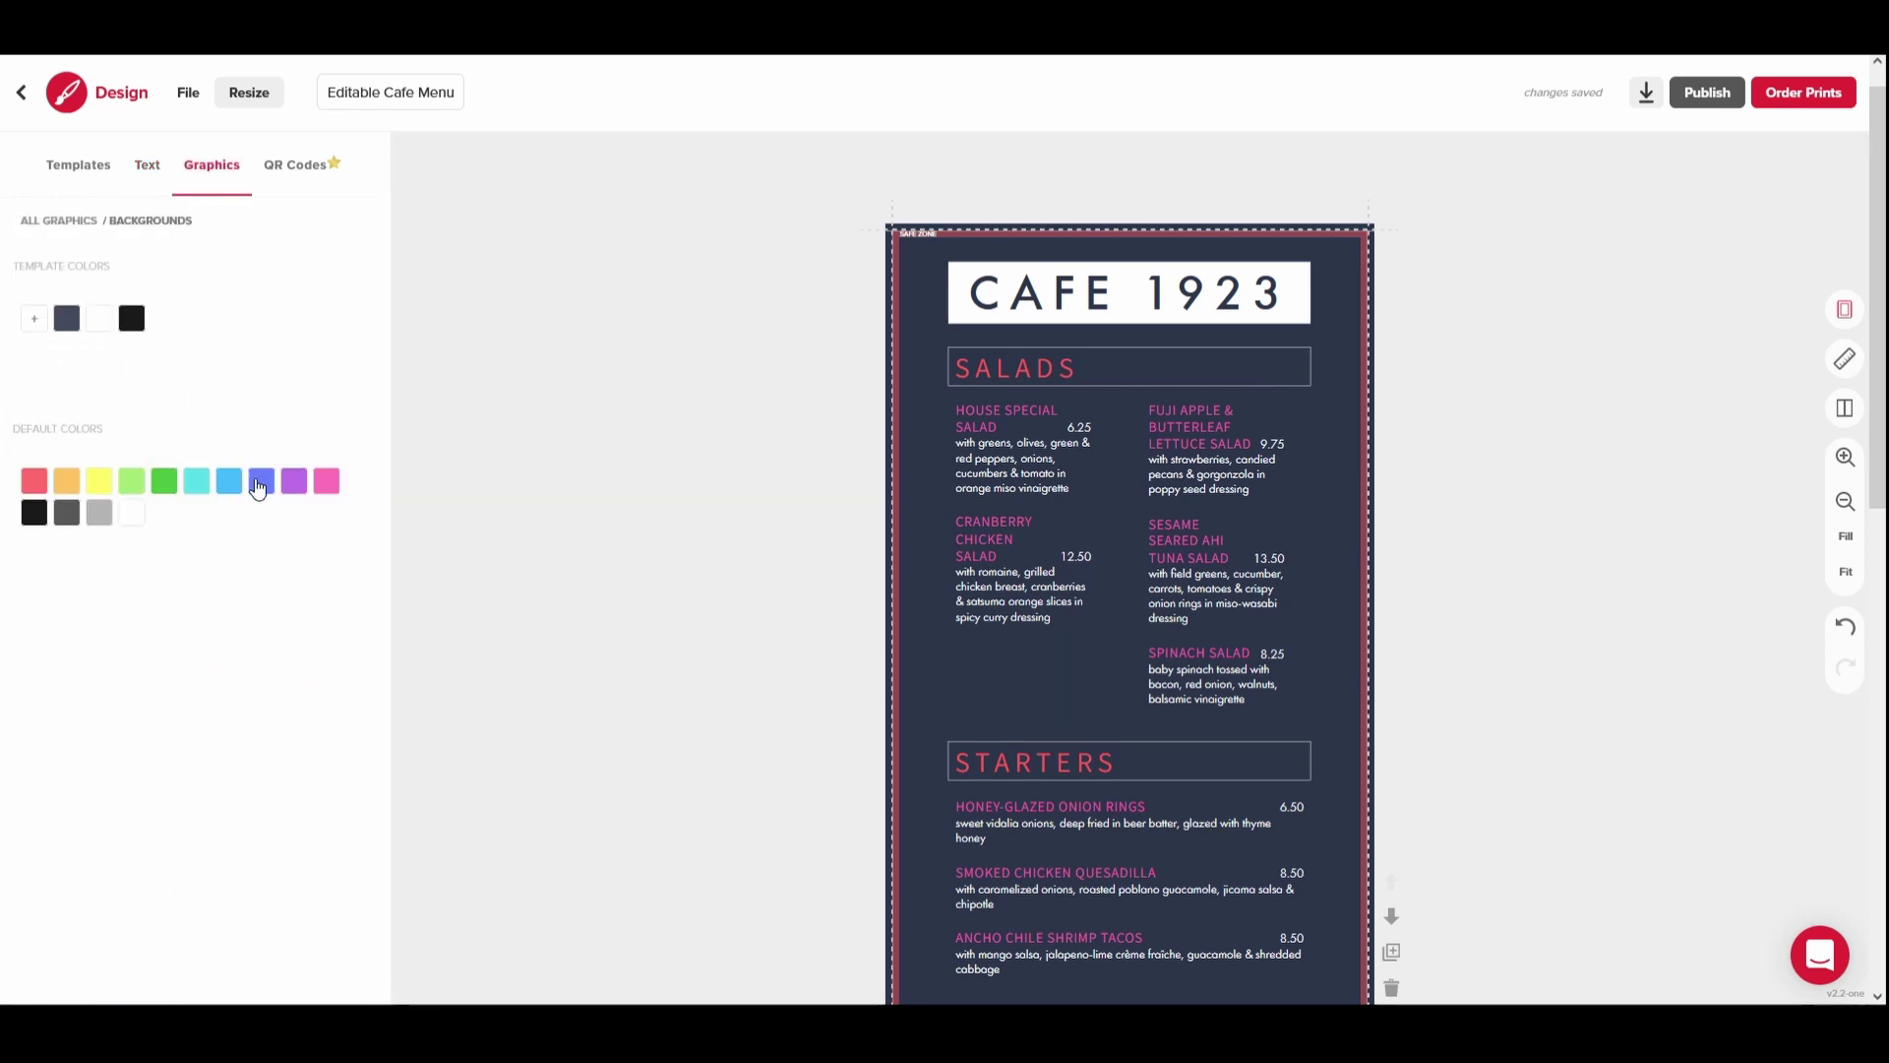
pyautogui.click(298, 488)
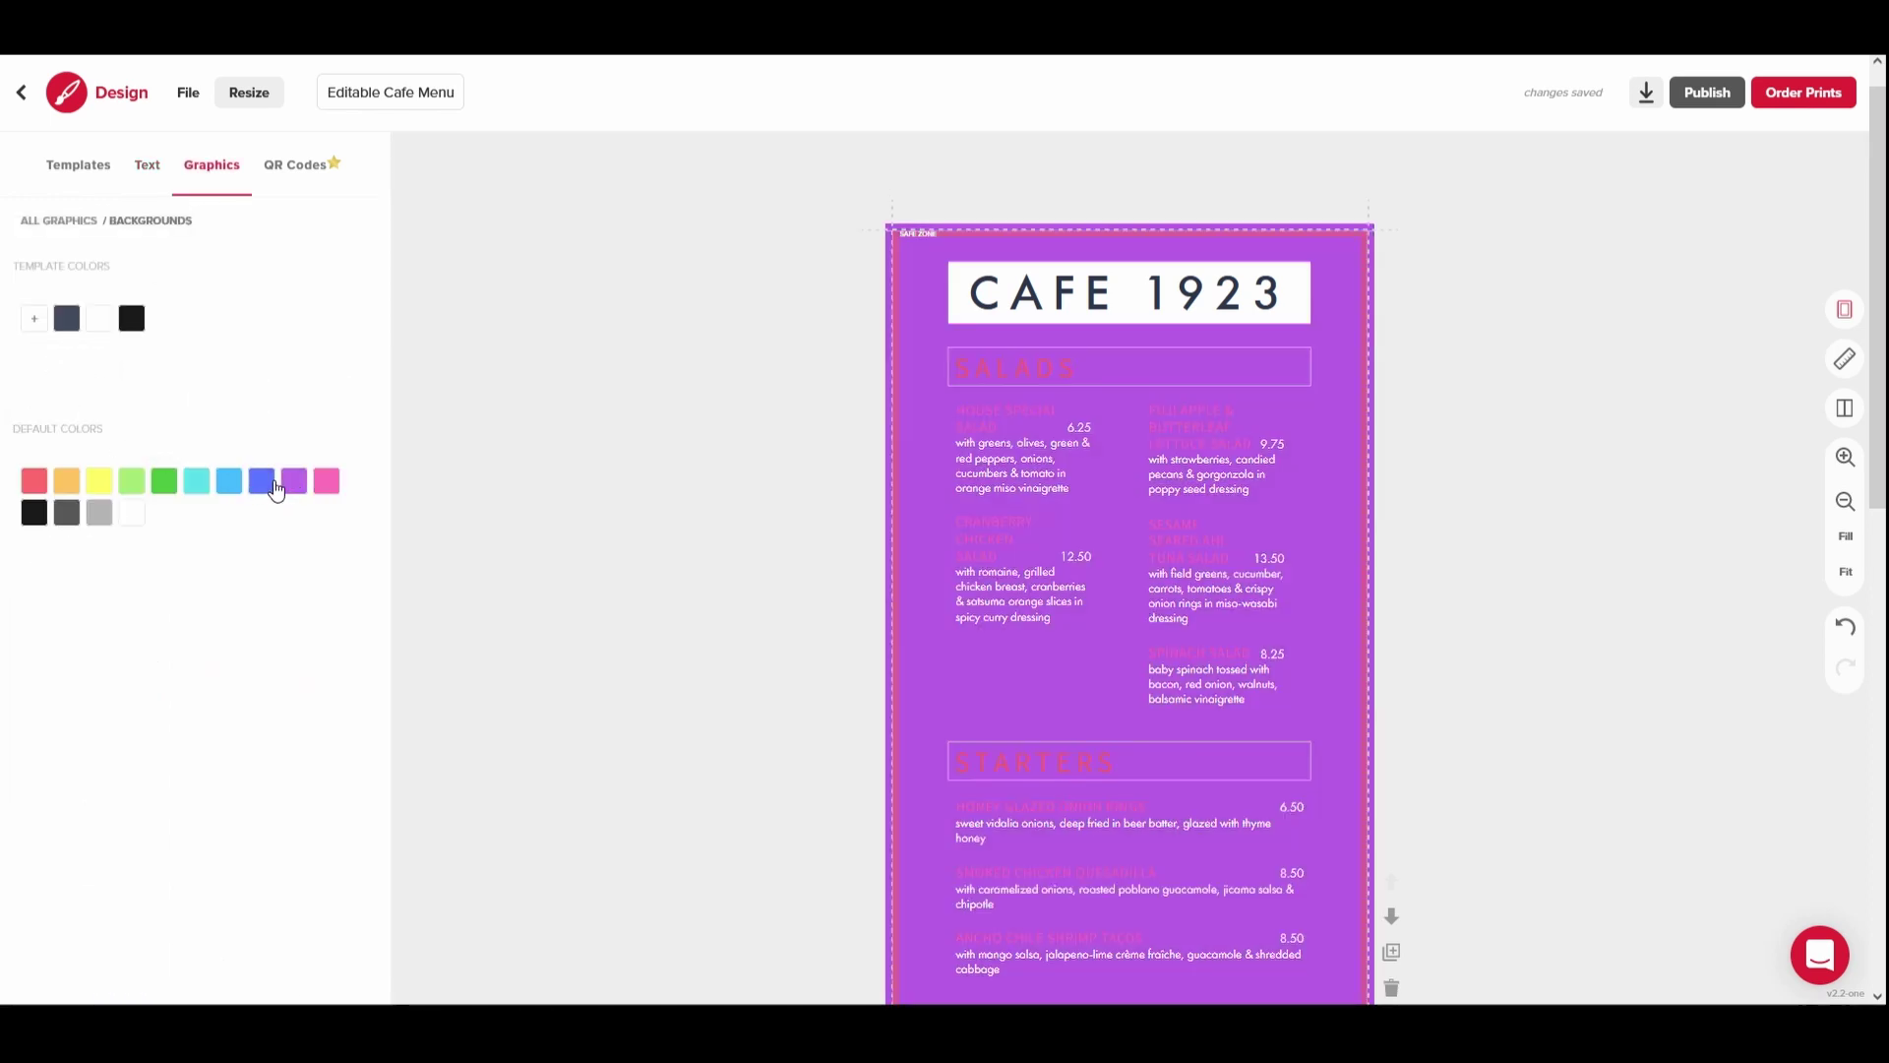
pyautogui.click(262, 482)
pyautogui.click(240, 486)
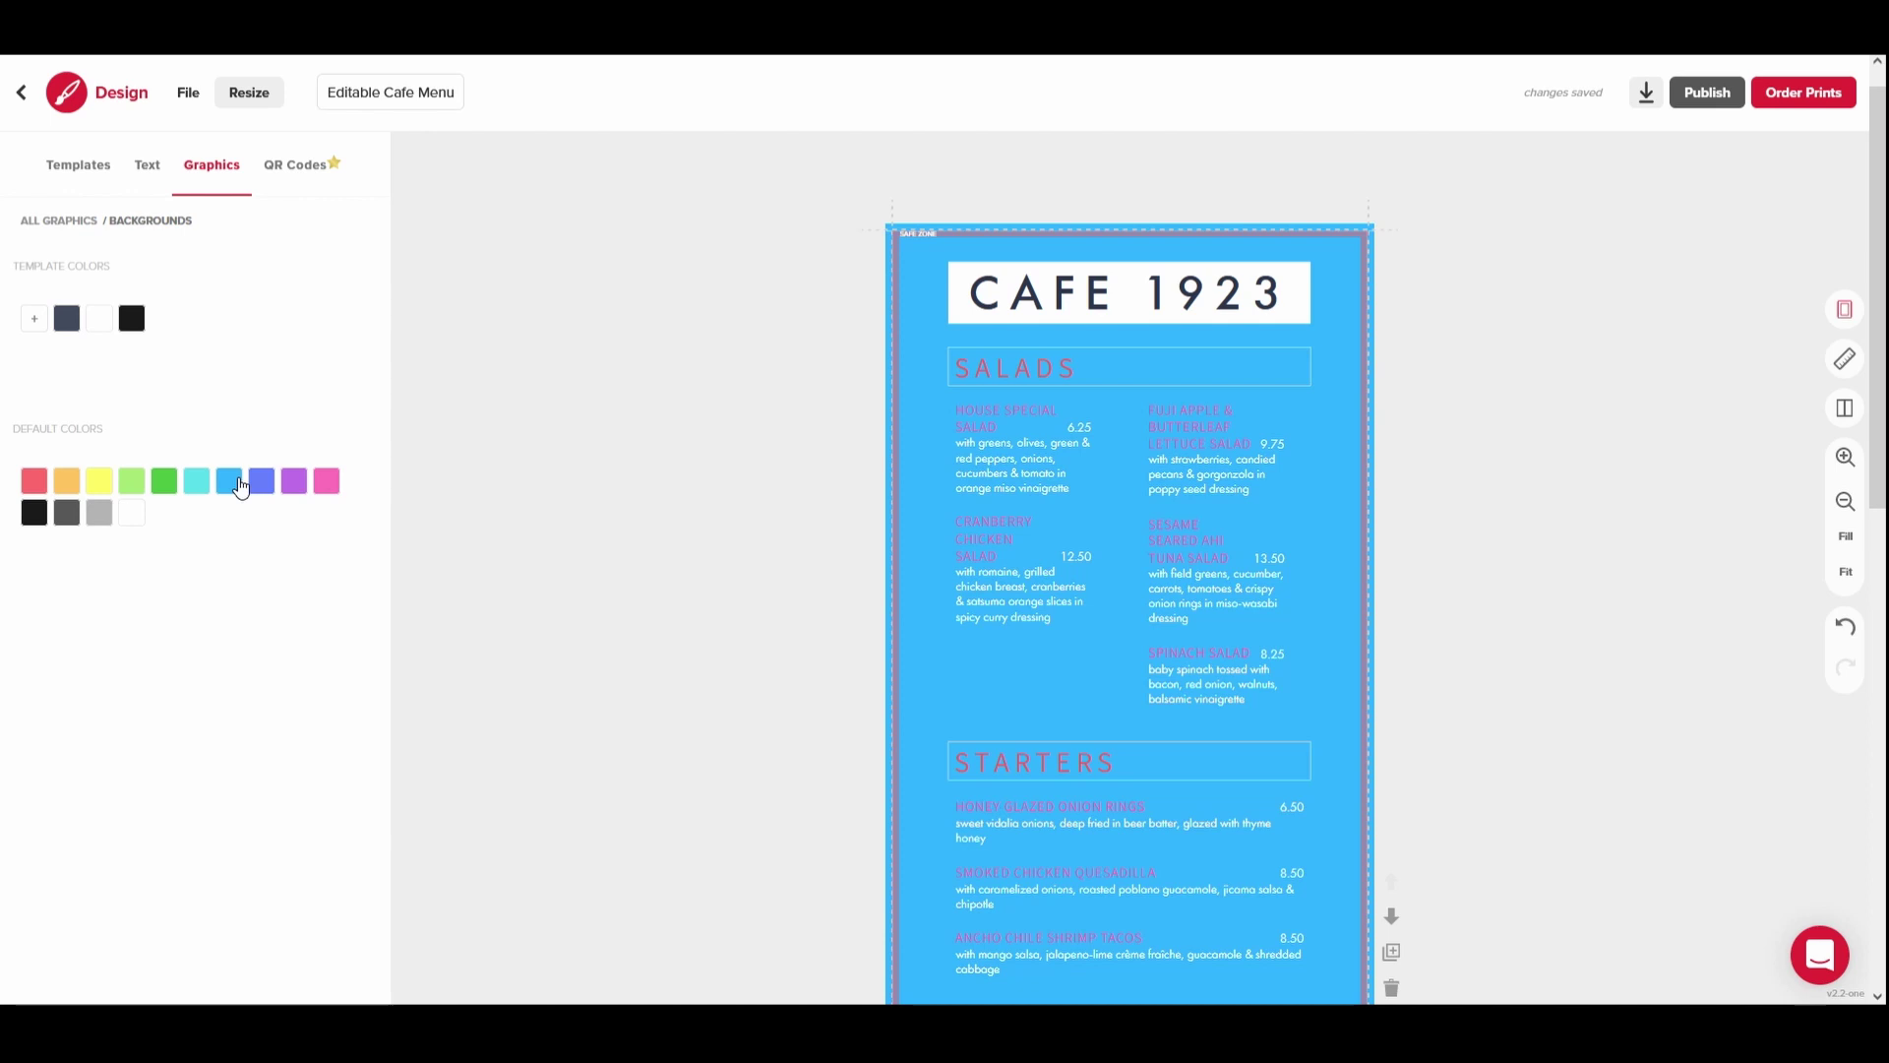
pyautogui.click(35, 513)
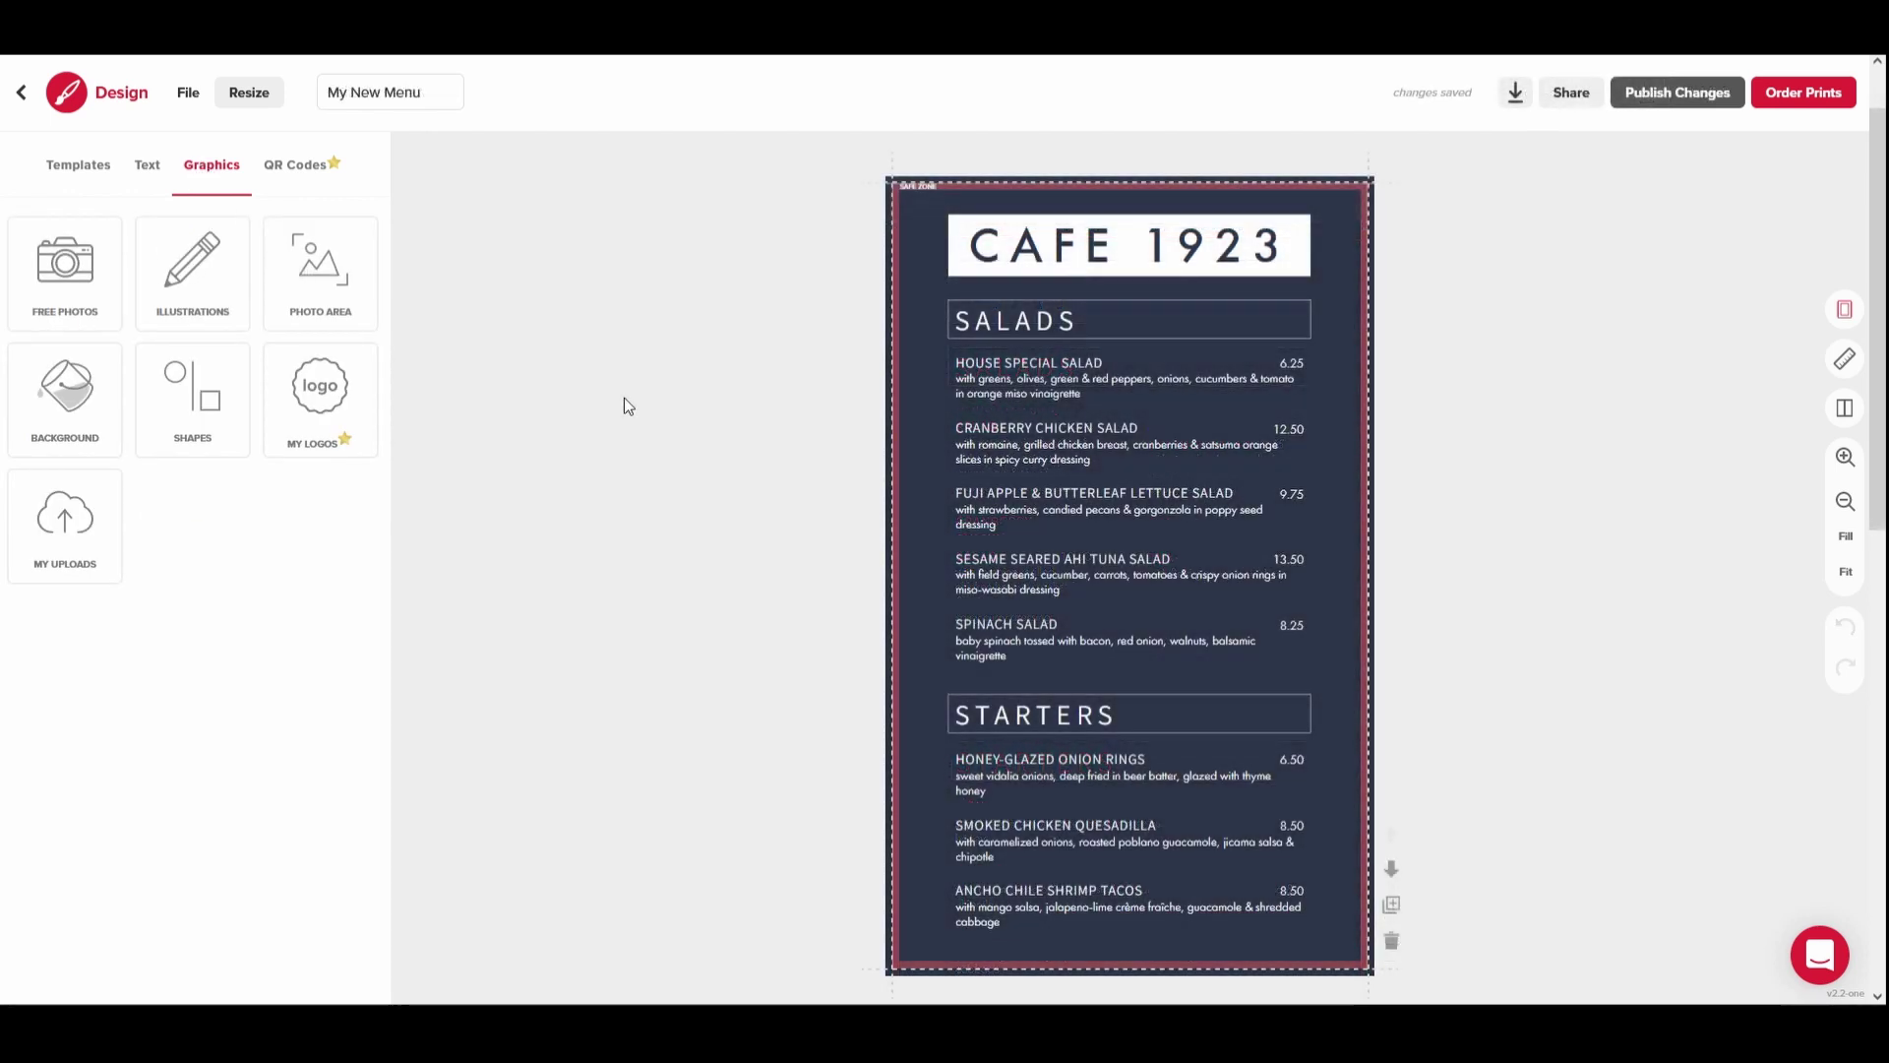
# Add a 4:3 photo area and move it down over the lower salads
pyautogui.click(351, 314)
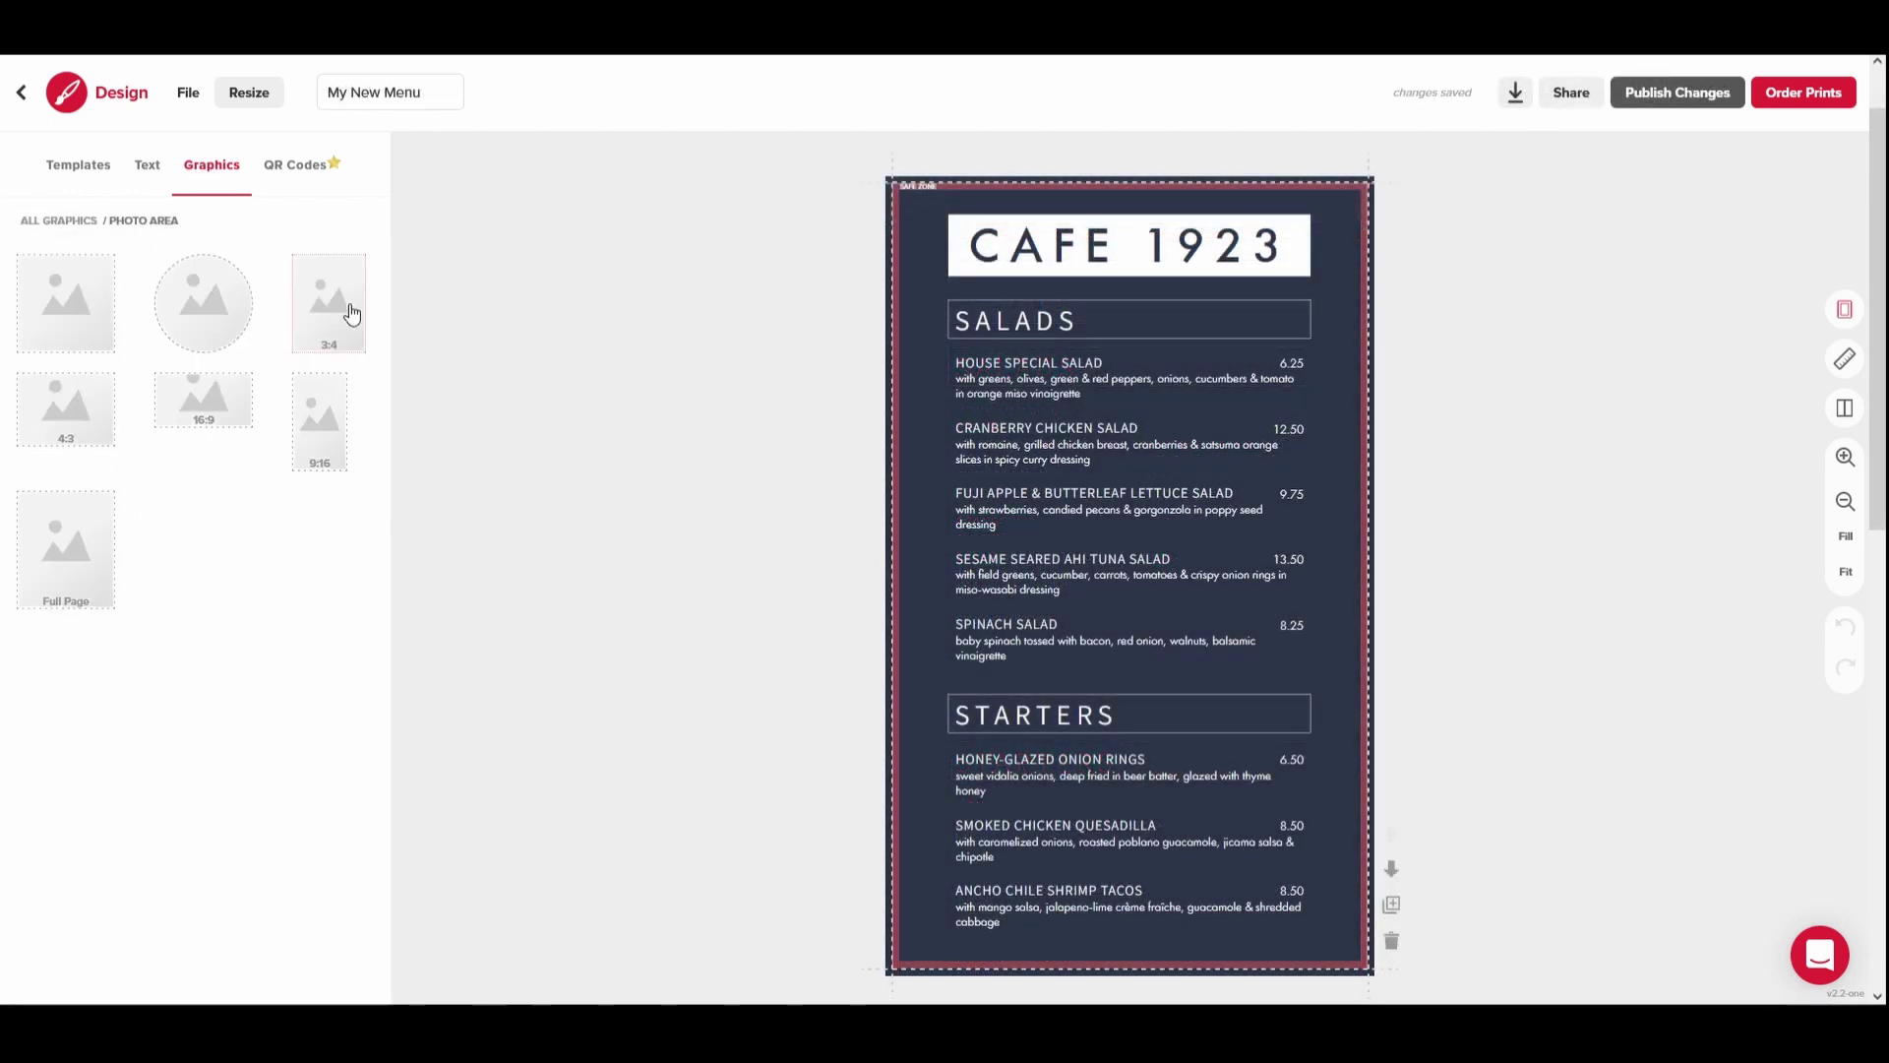
pyautogui.click(92, 418)
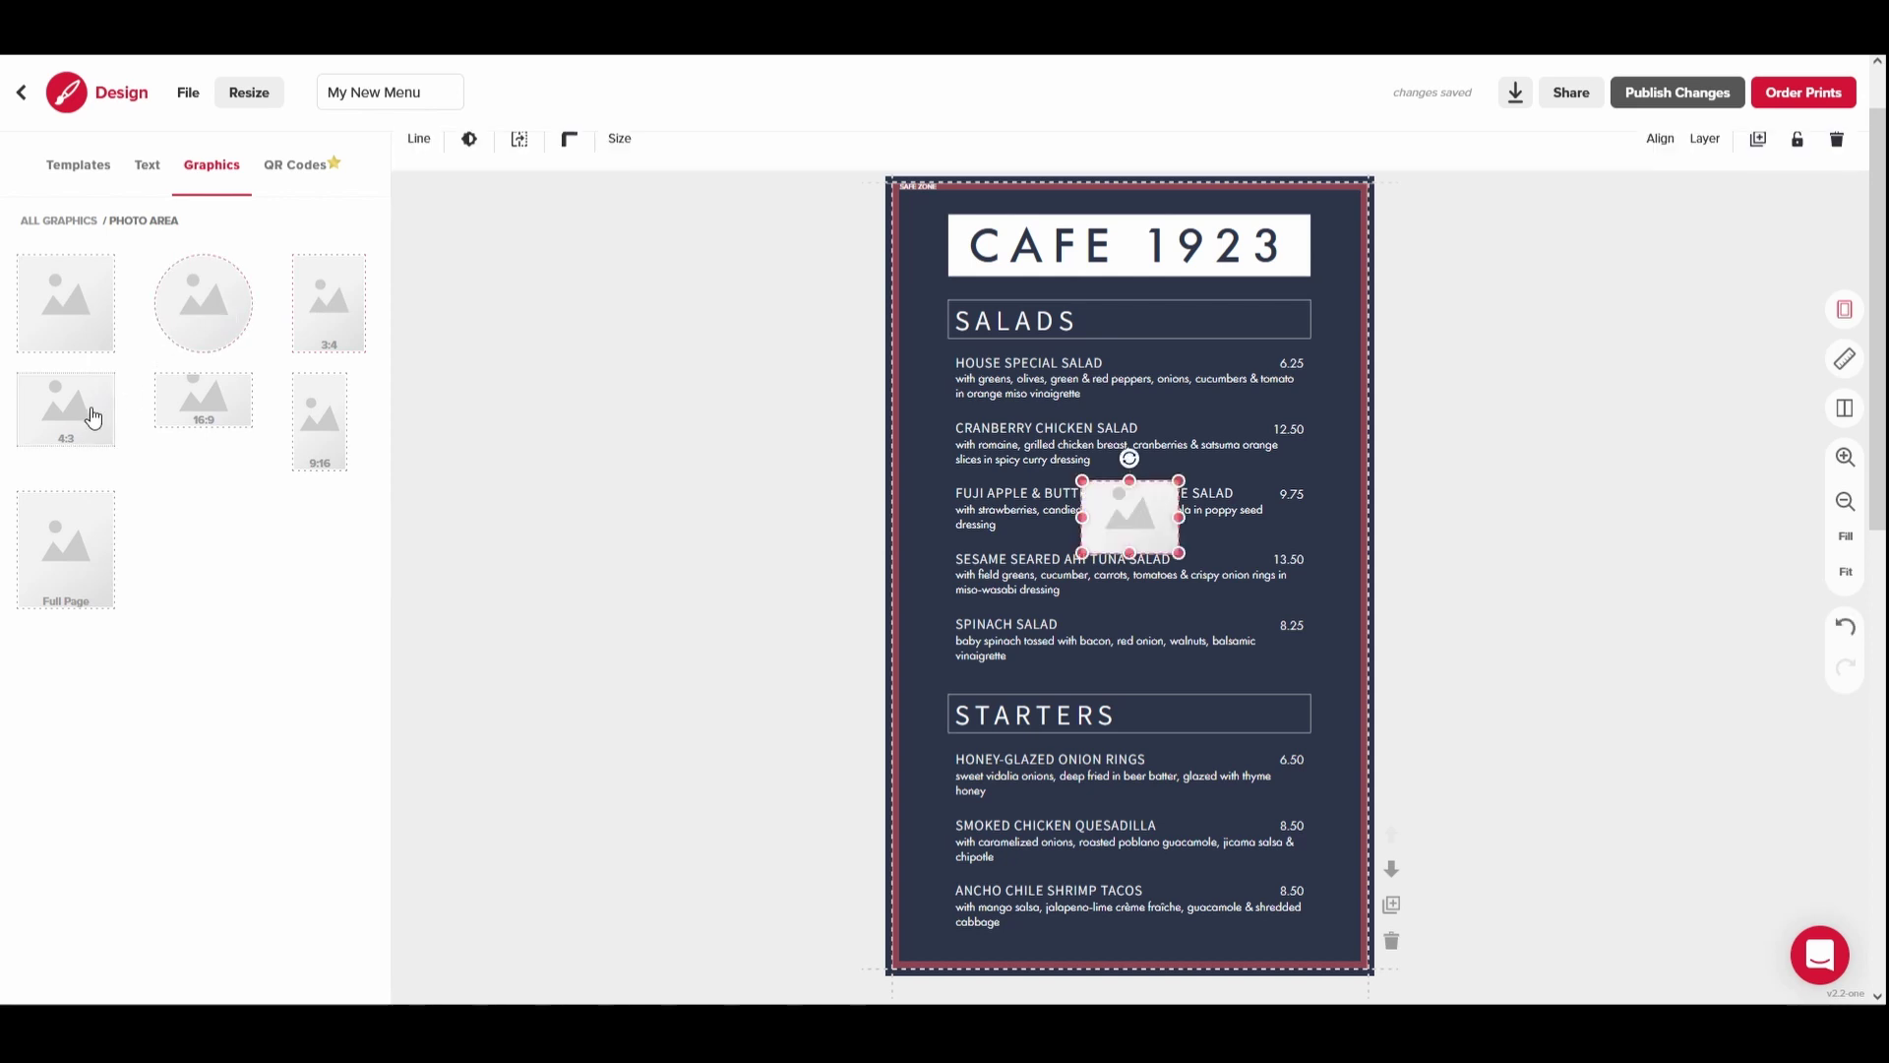
pyautogui.moveTo(1136, 531); pyautogui.dragTo(1036, 617)
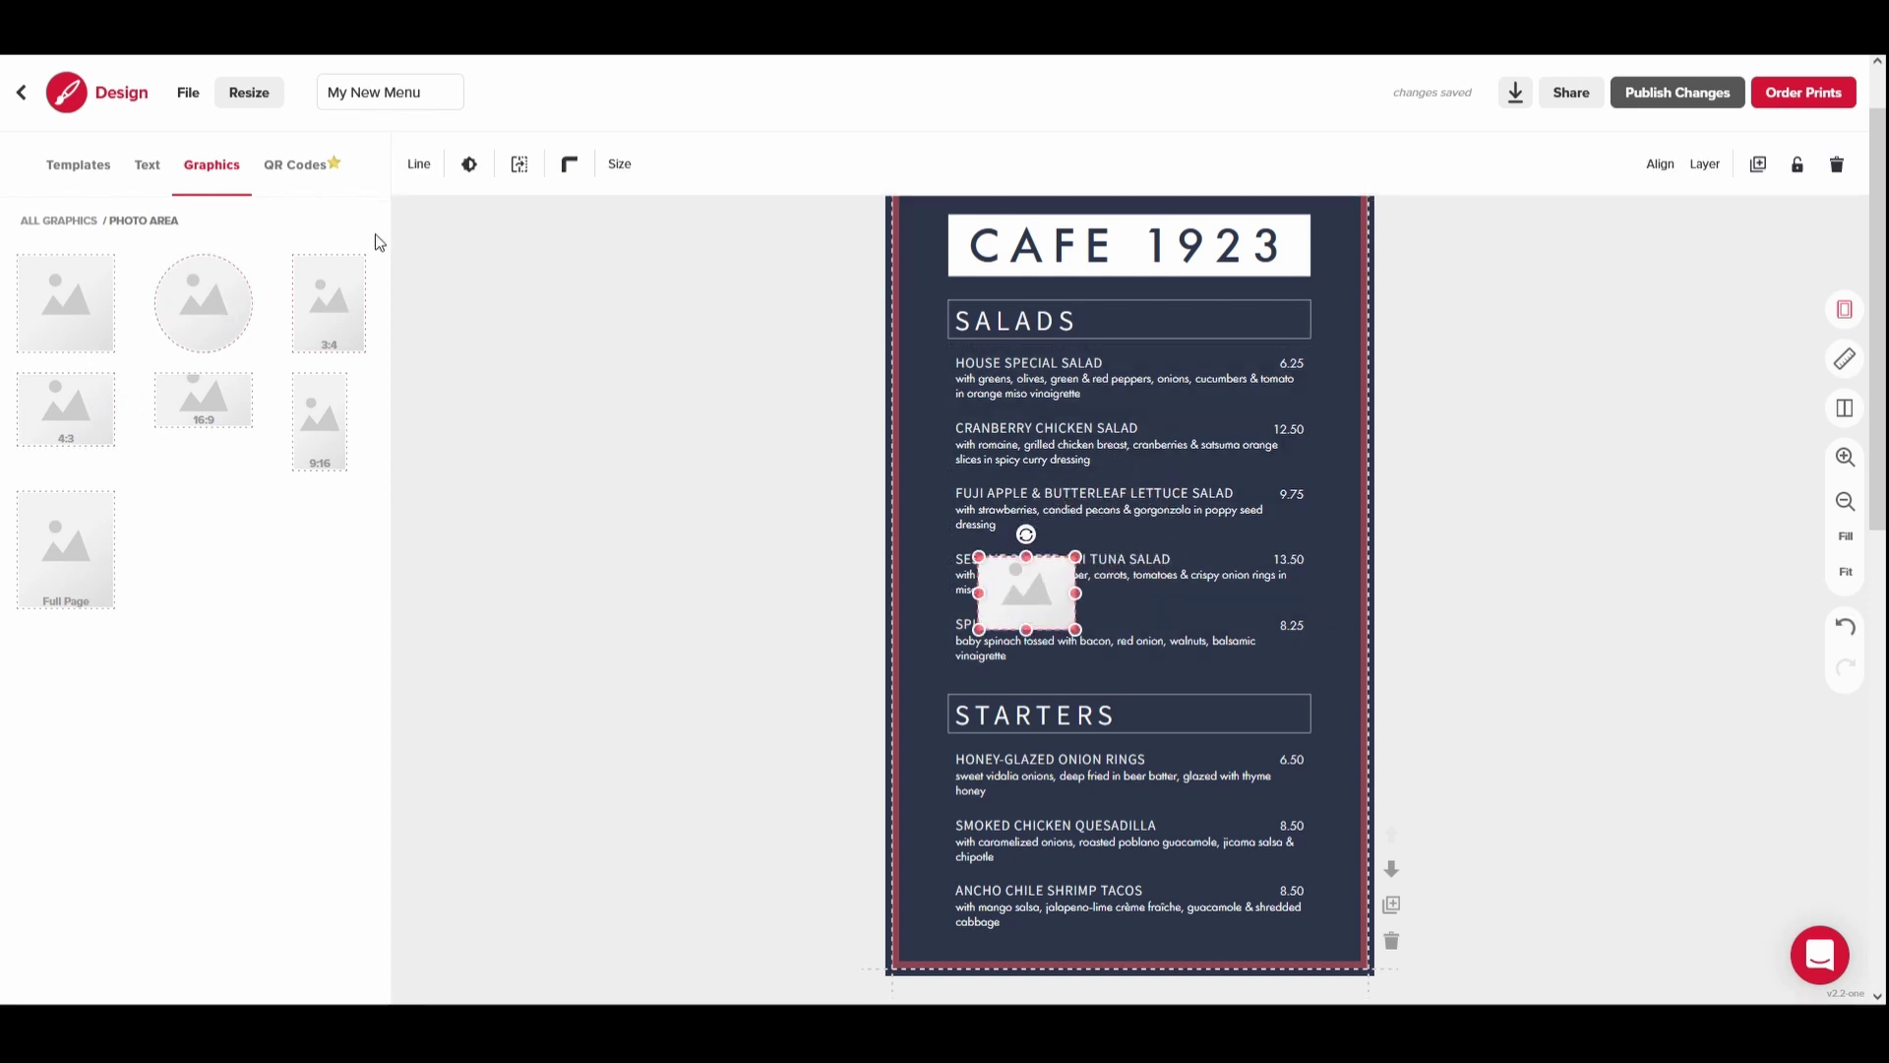
# Fill the photo area from My Uploads, settling on the first salad photo
pyautogui.click(214, 169)
pyautogui.click(79, 519)
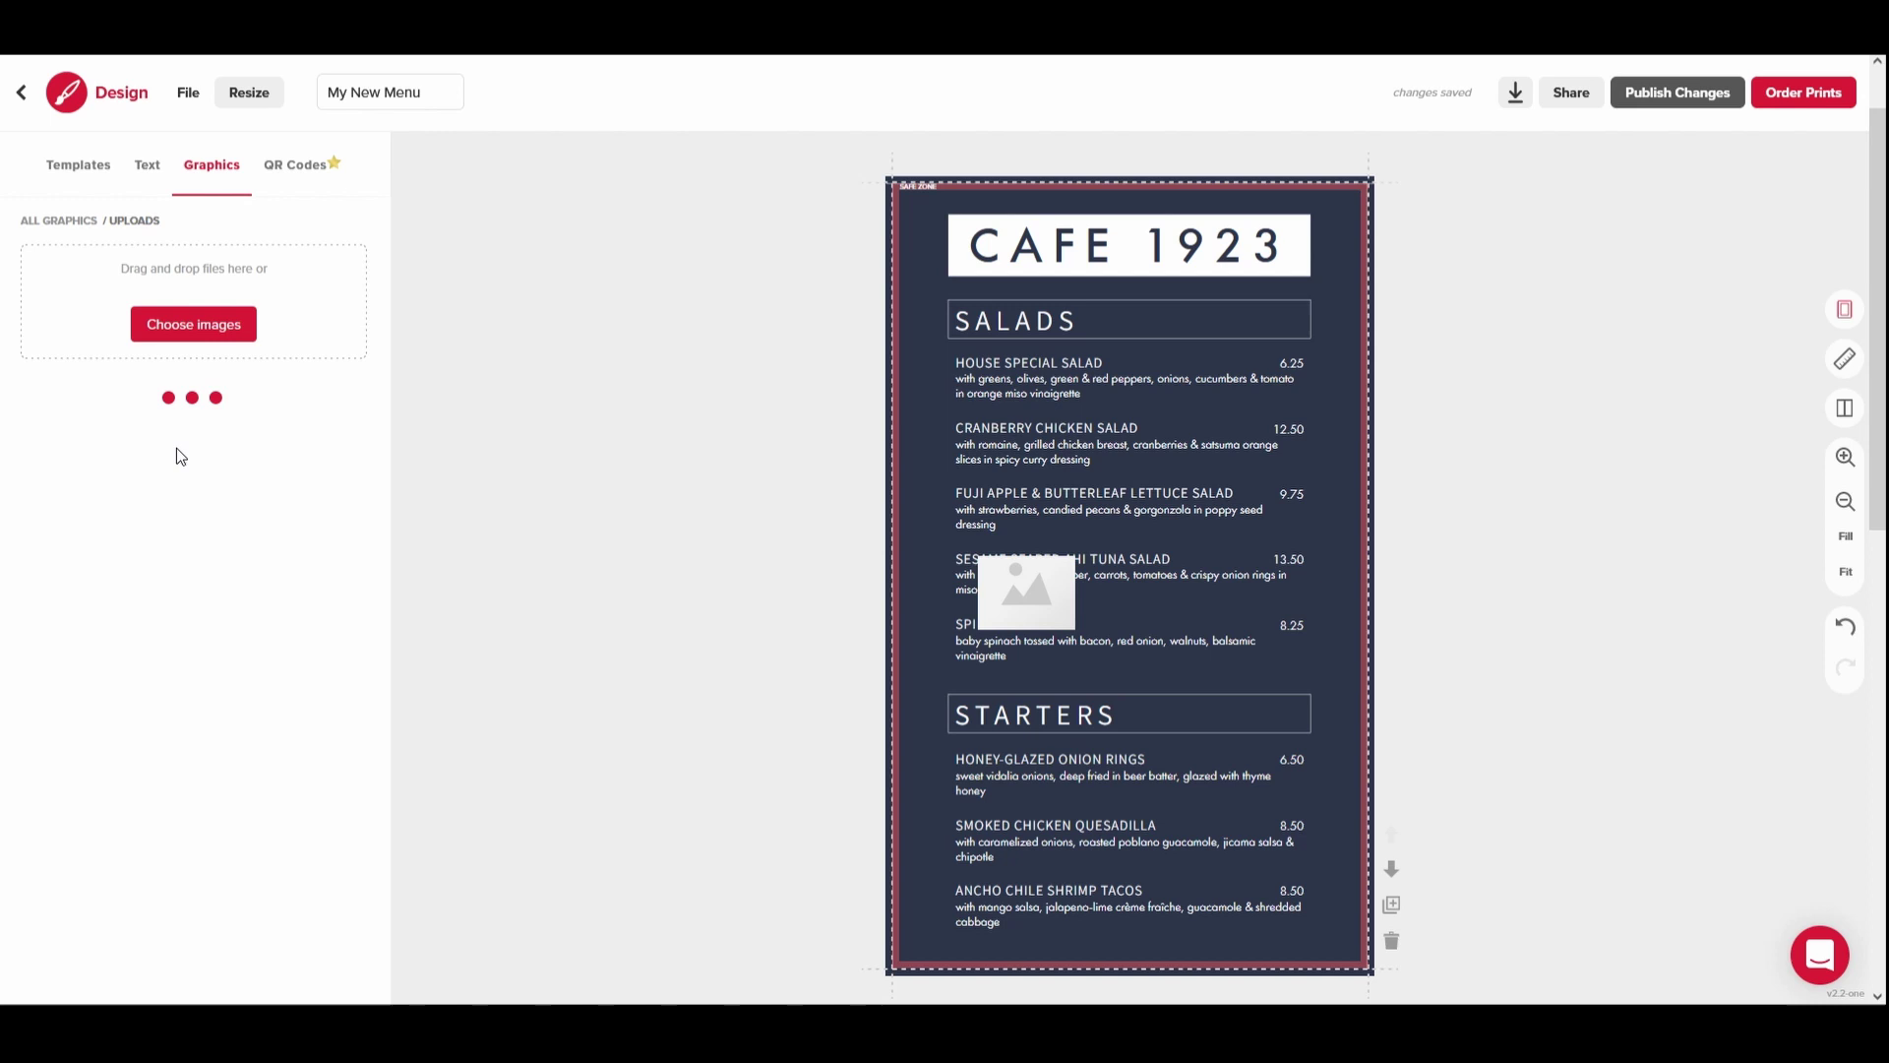
pyautogui.moveTo(210, 424); pyautogui.dragTo(1006, 569)
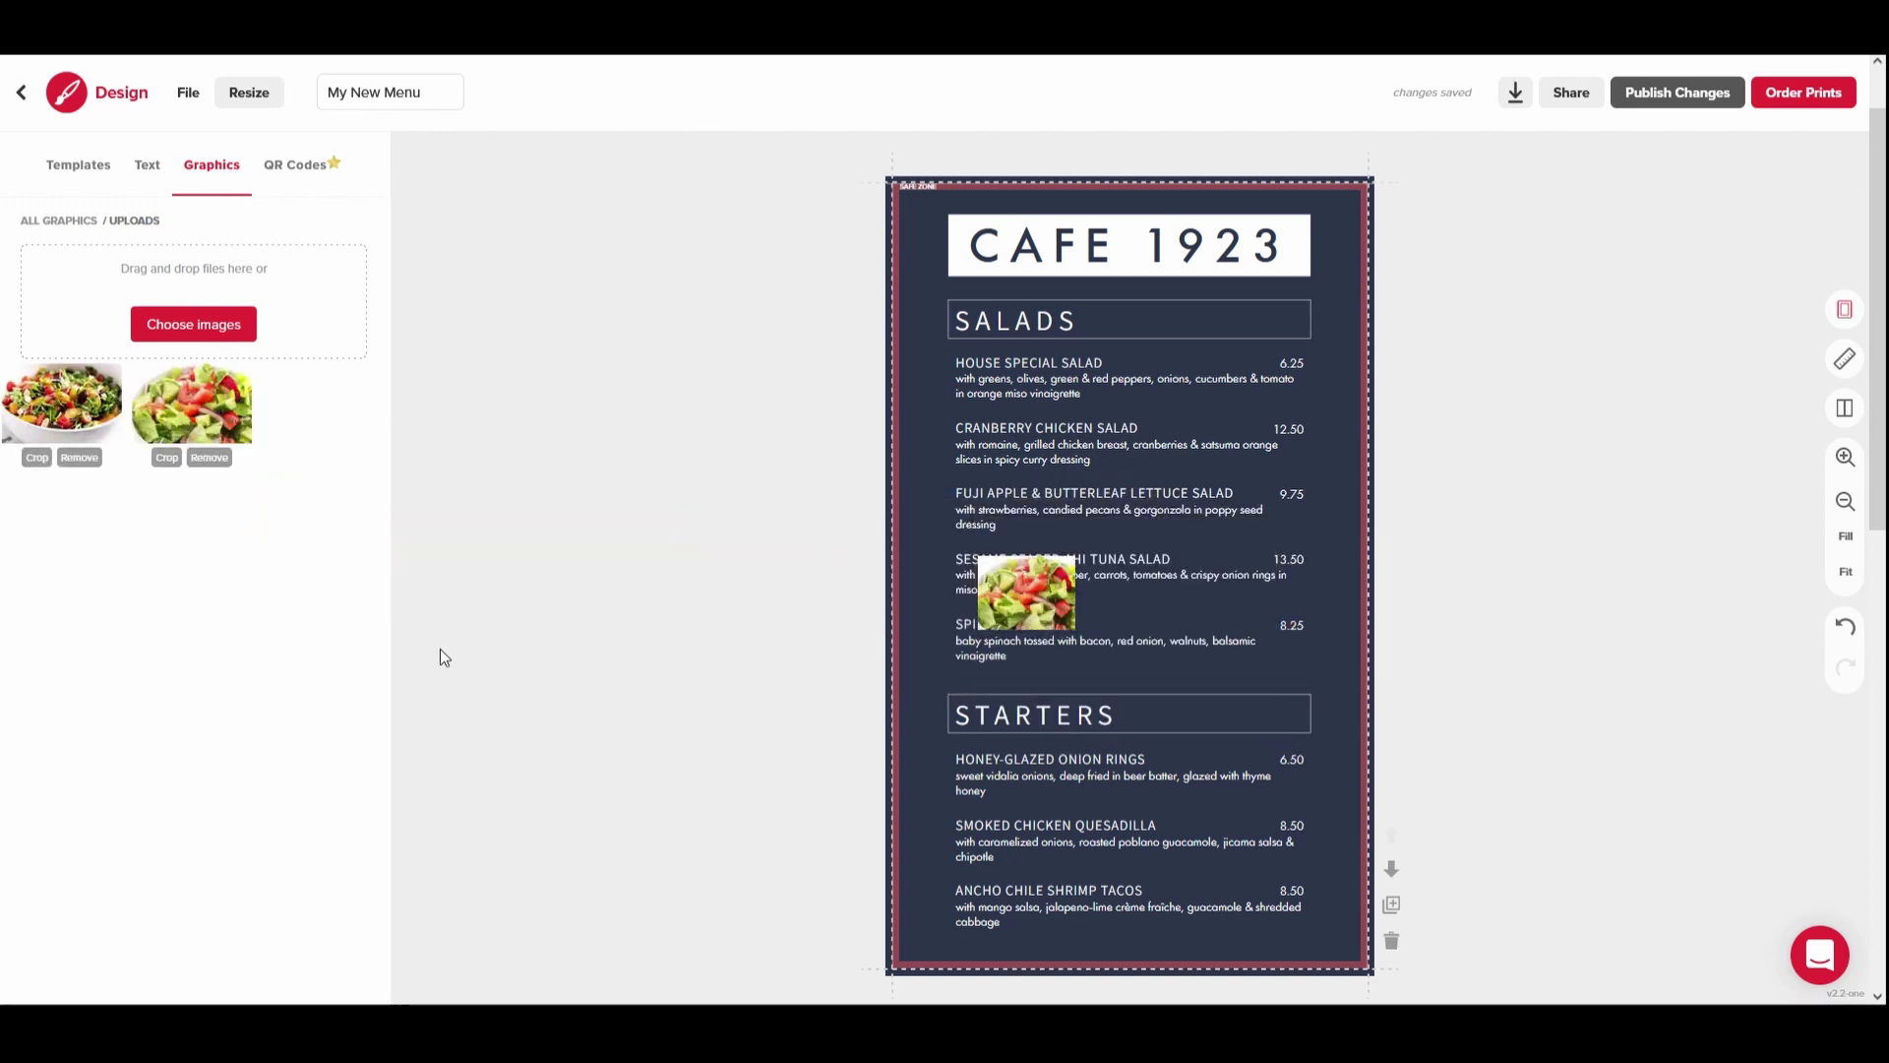
pyautogui.moveTo(79, 405); pyautogui.dragTo(980, 659)
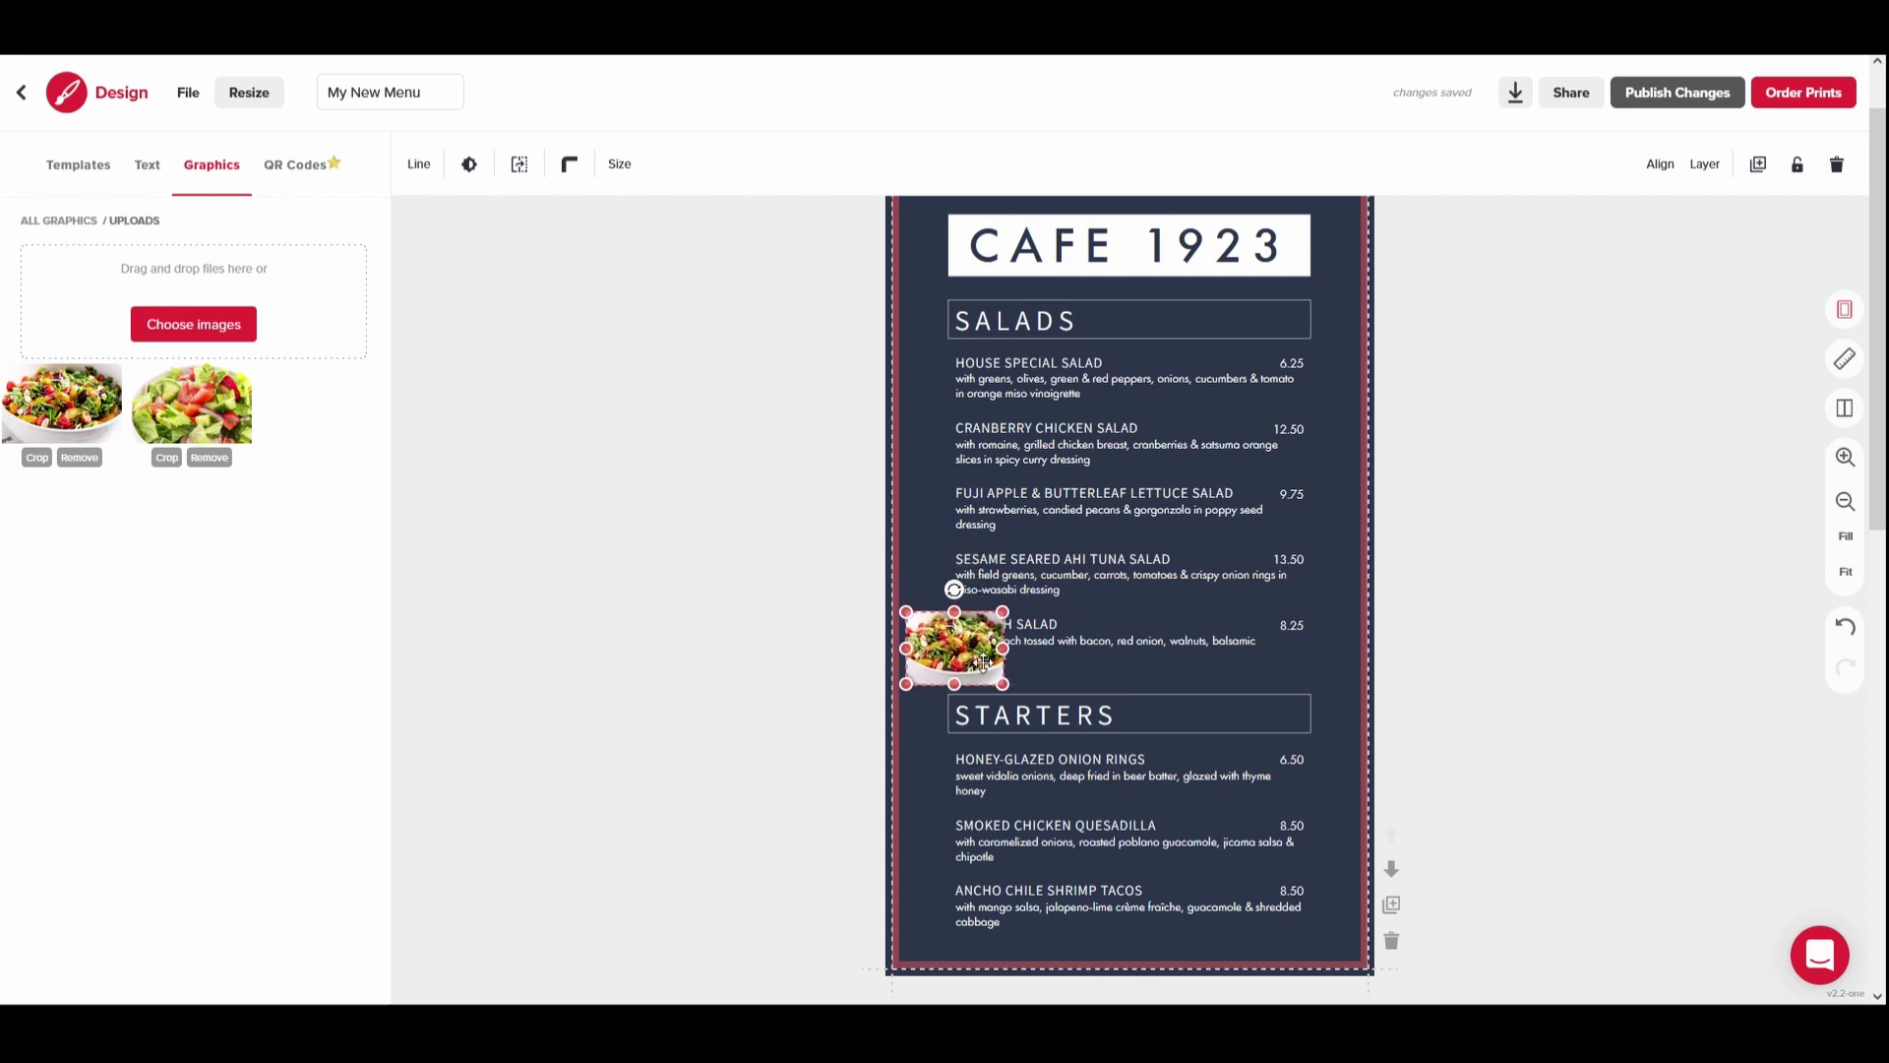
# Enlarge and rotate the salad photo, then straighten it and place it beside STARTERS
pyautogui.click(1115, 674)
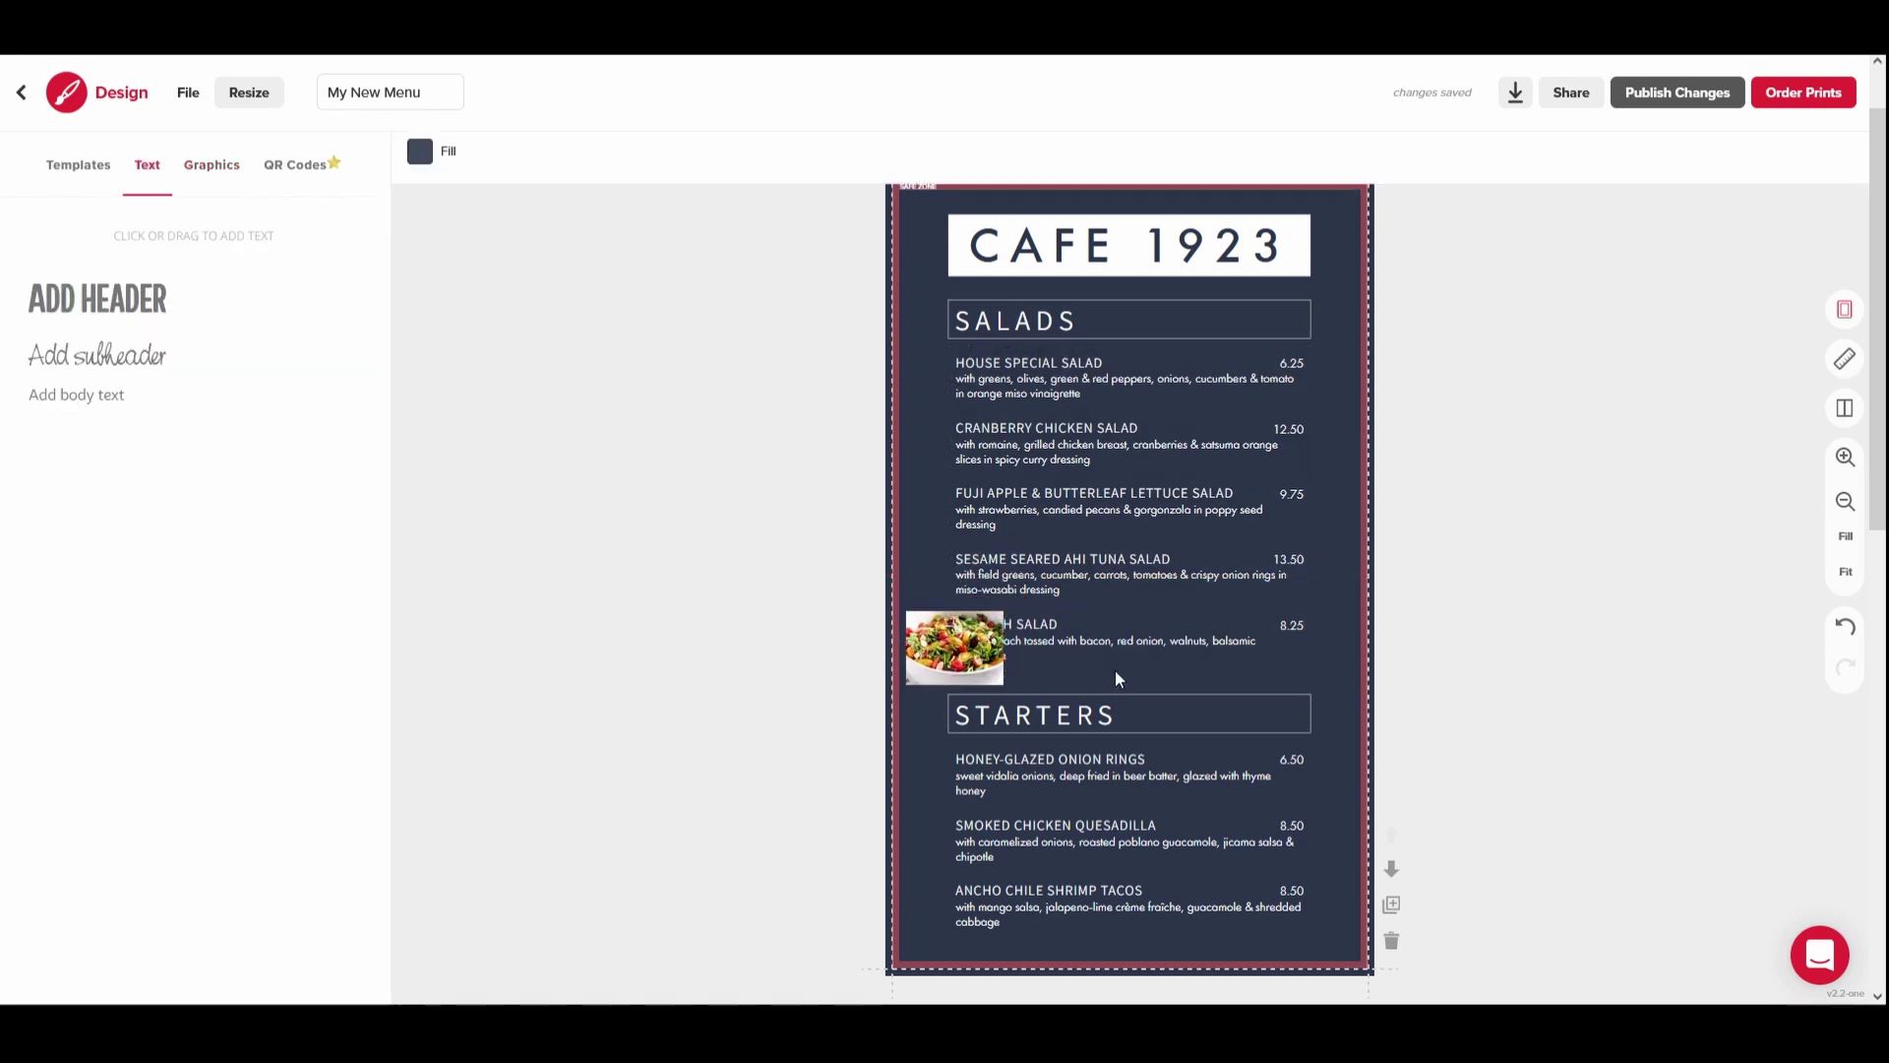
pyautogui.click(976, 667)
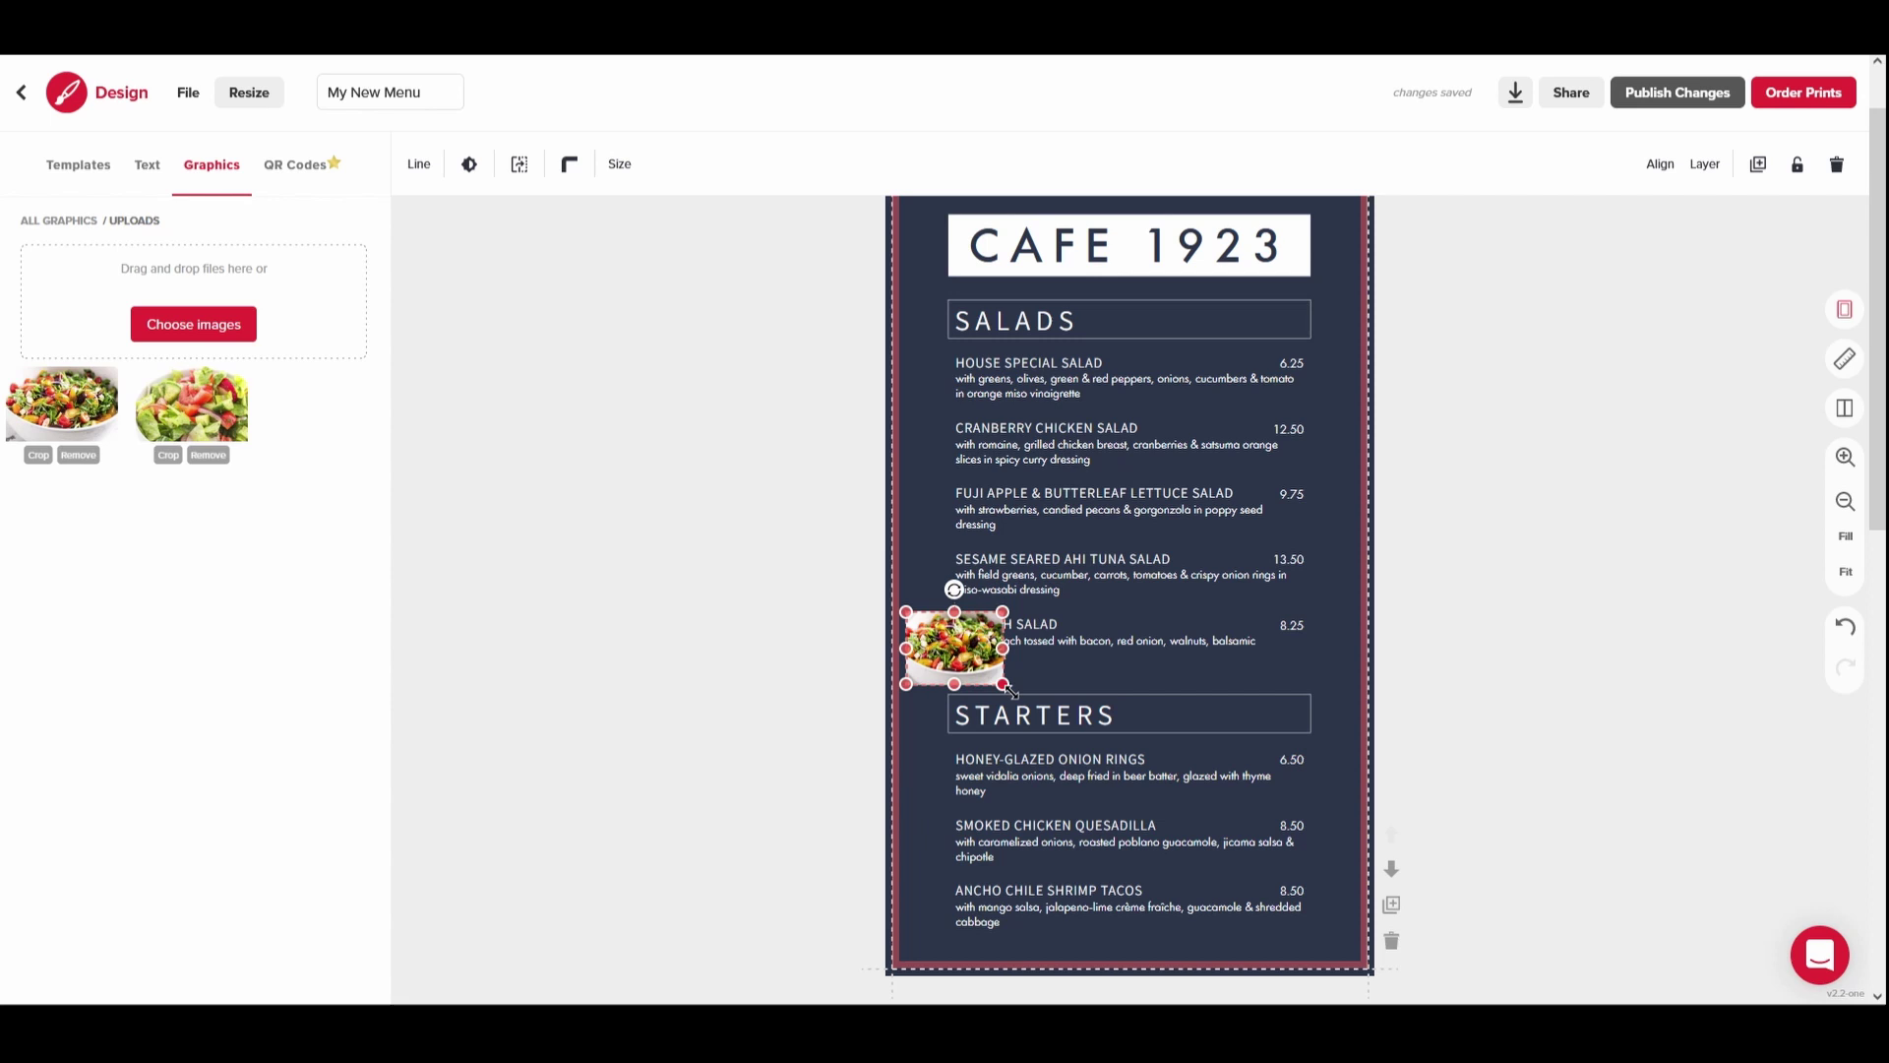
pyautogui.moveTo(1009, 689); pyautogui.dragTo(1049, 716)
pyautogui.moveTo(974, 591); pyautogui.dragTo(984, 600)
pyautogui.moveTo(980, 672); pyautogui.dragTo(1274, 728)
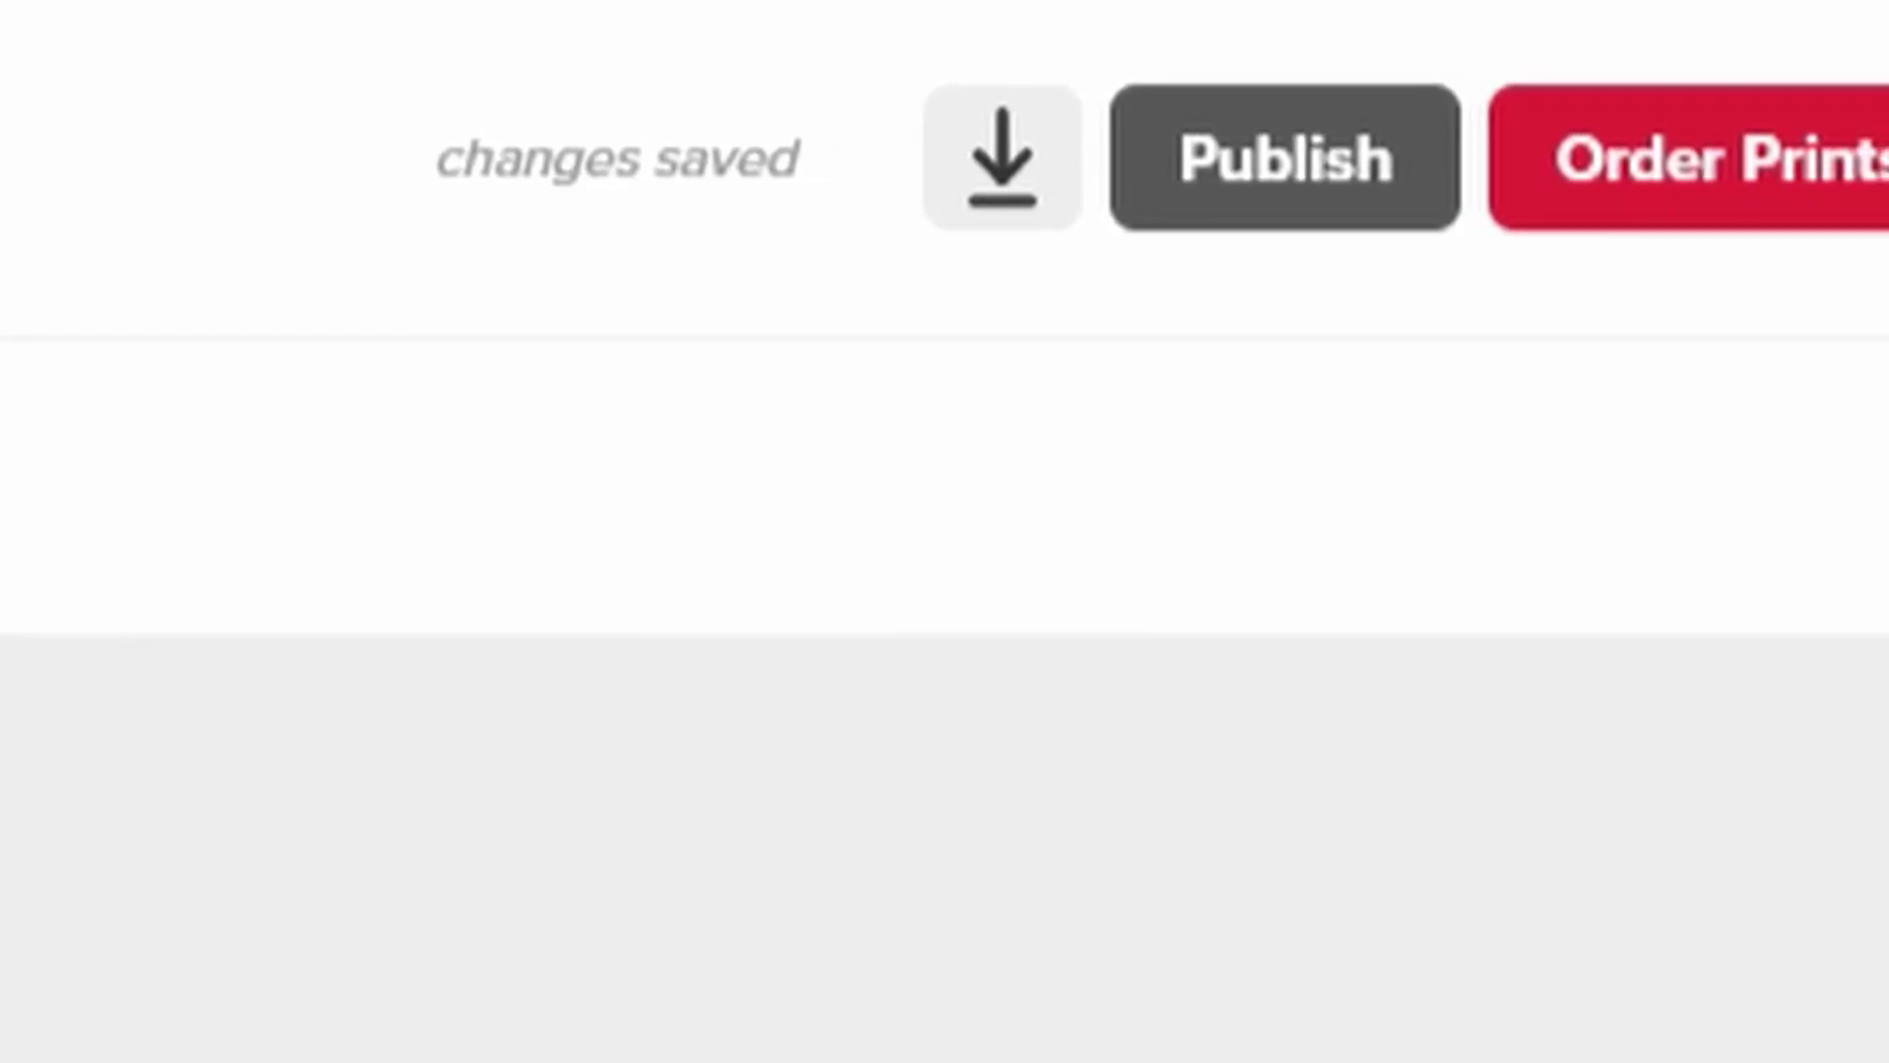
# Publish My New Menu using the top-bar Publish button
pyautogui.click(1336, 191)
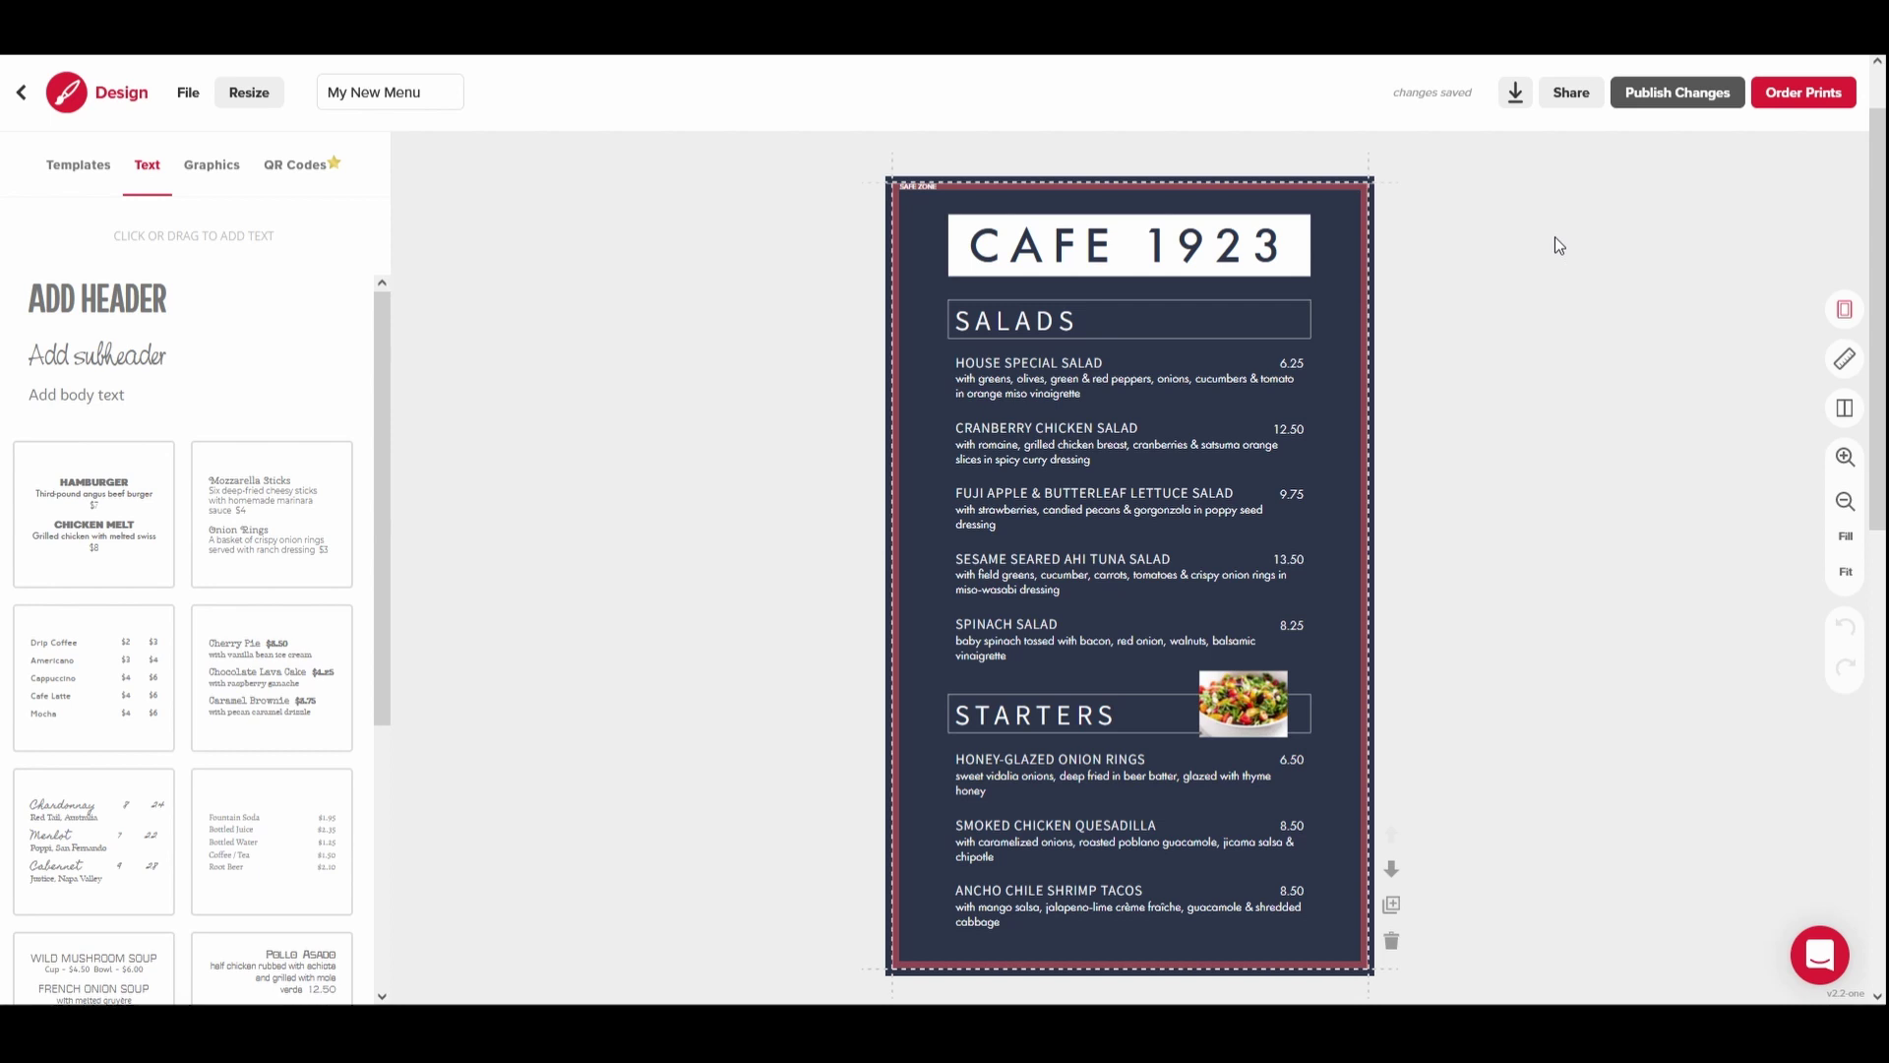
# Download the menu as a Basic Image (Free) JPG
pyautogui.click(1516, 95)
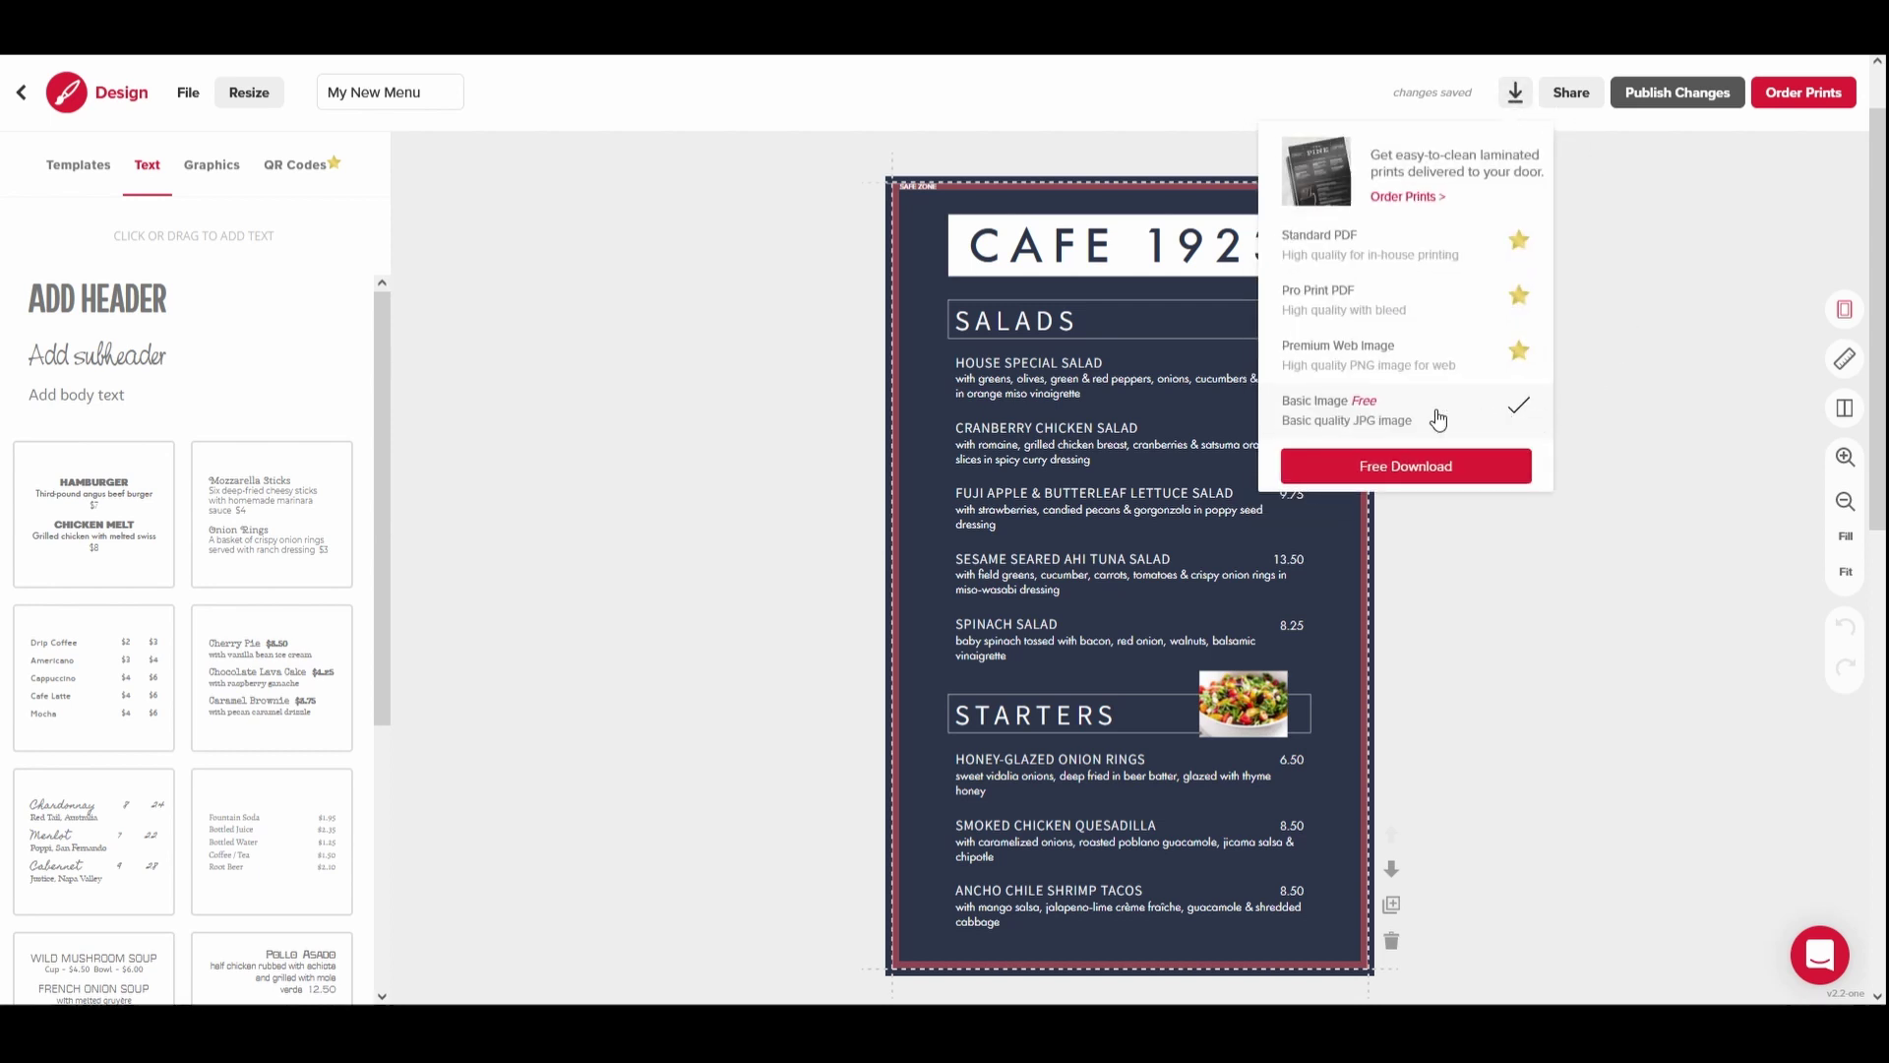
pyautogui.click(1430, 473)
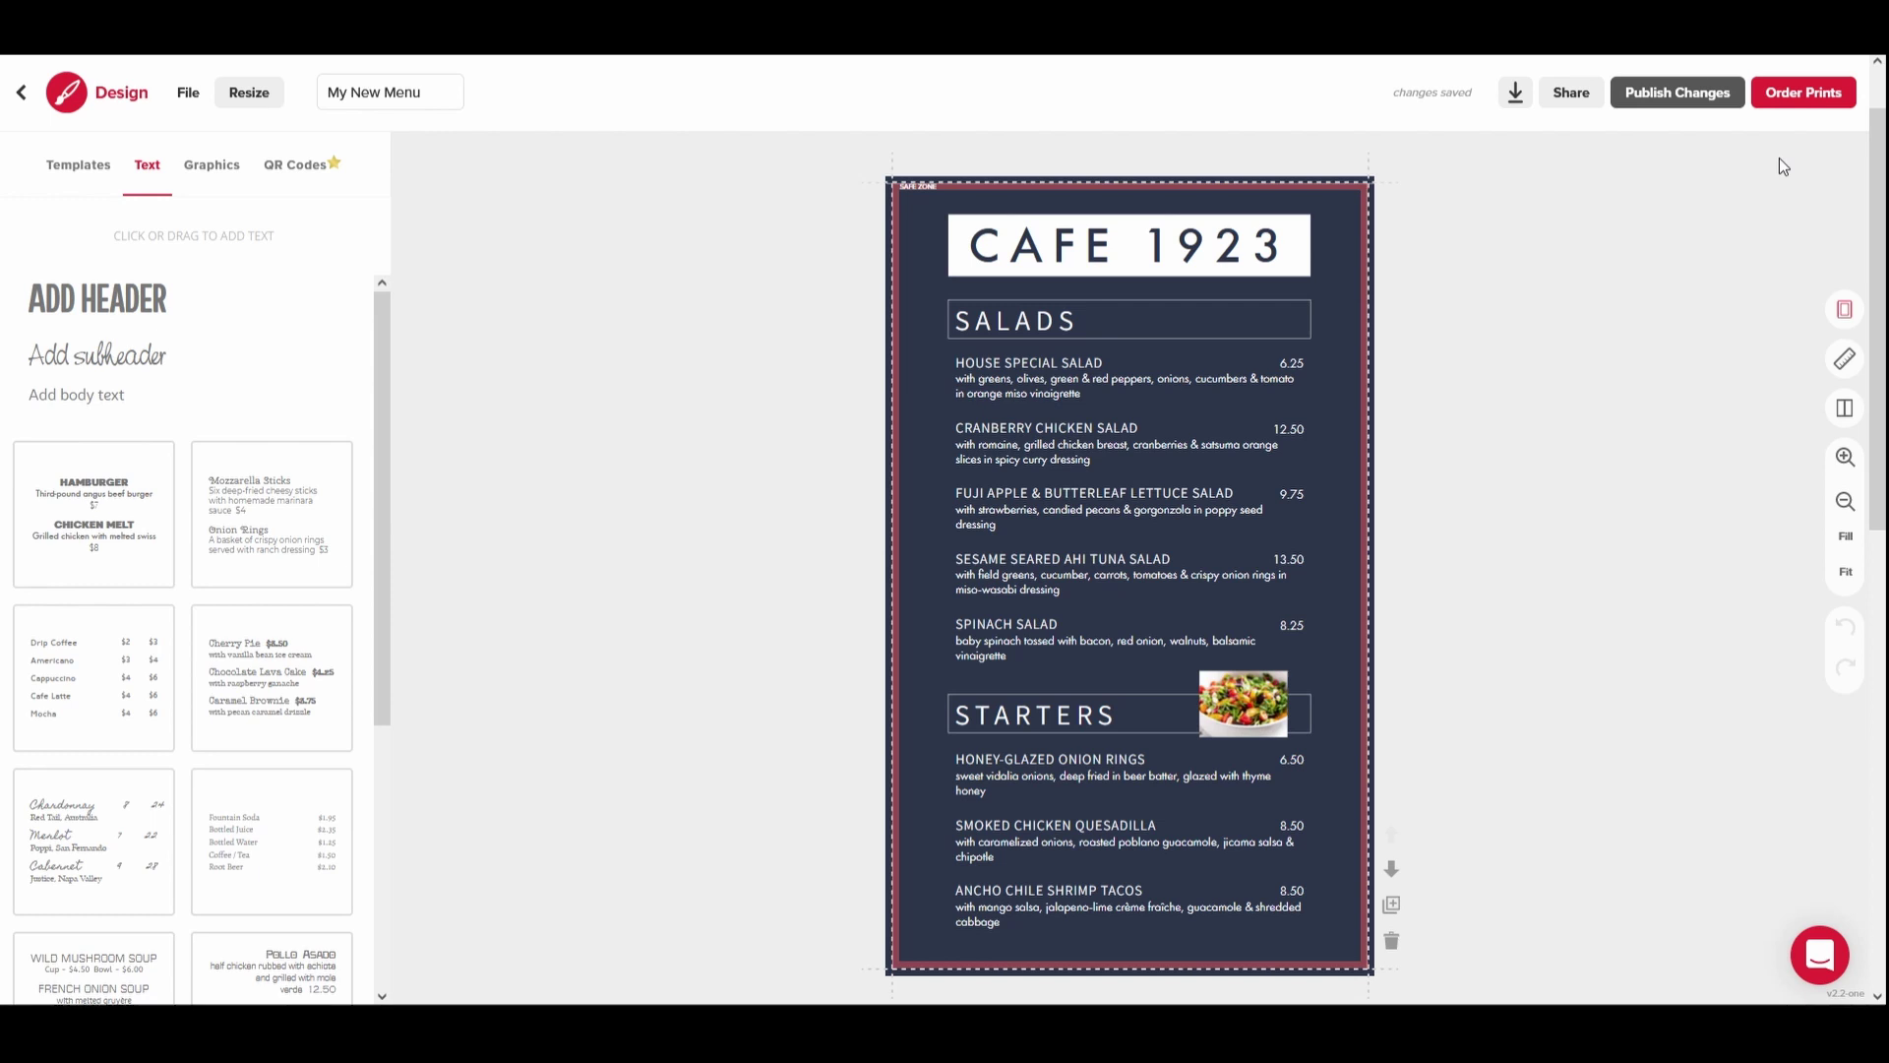
# Review the Order Prints options for paper types, pagination and quantity prices
pyautogui.click(1807, 95)
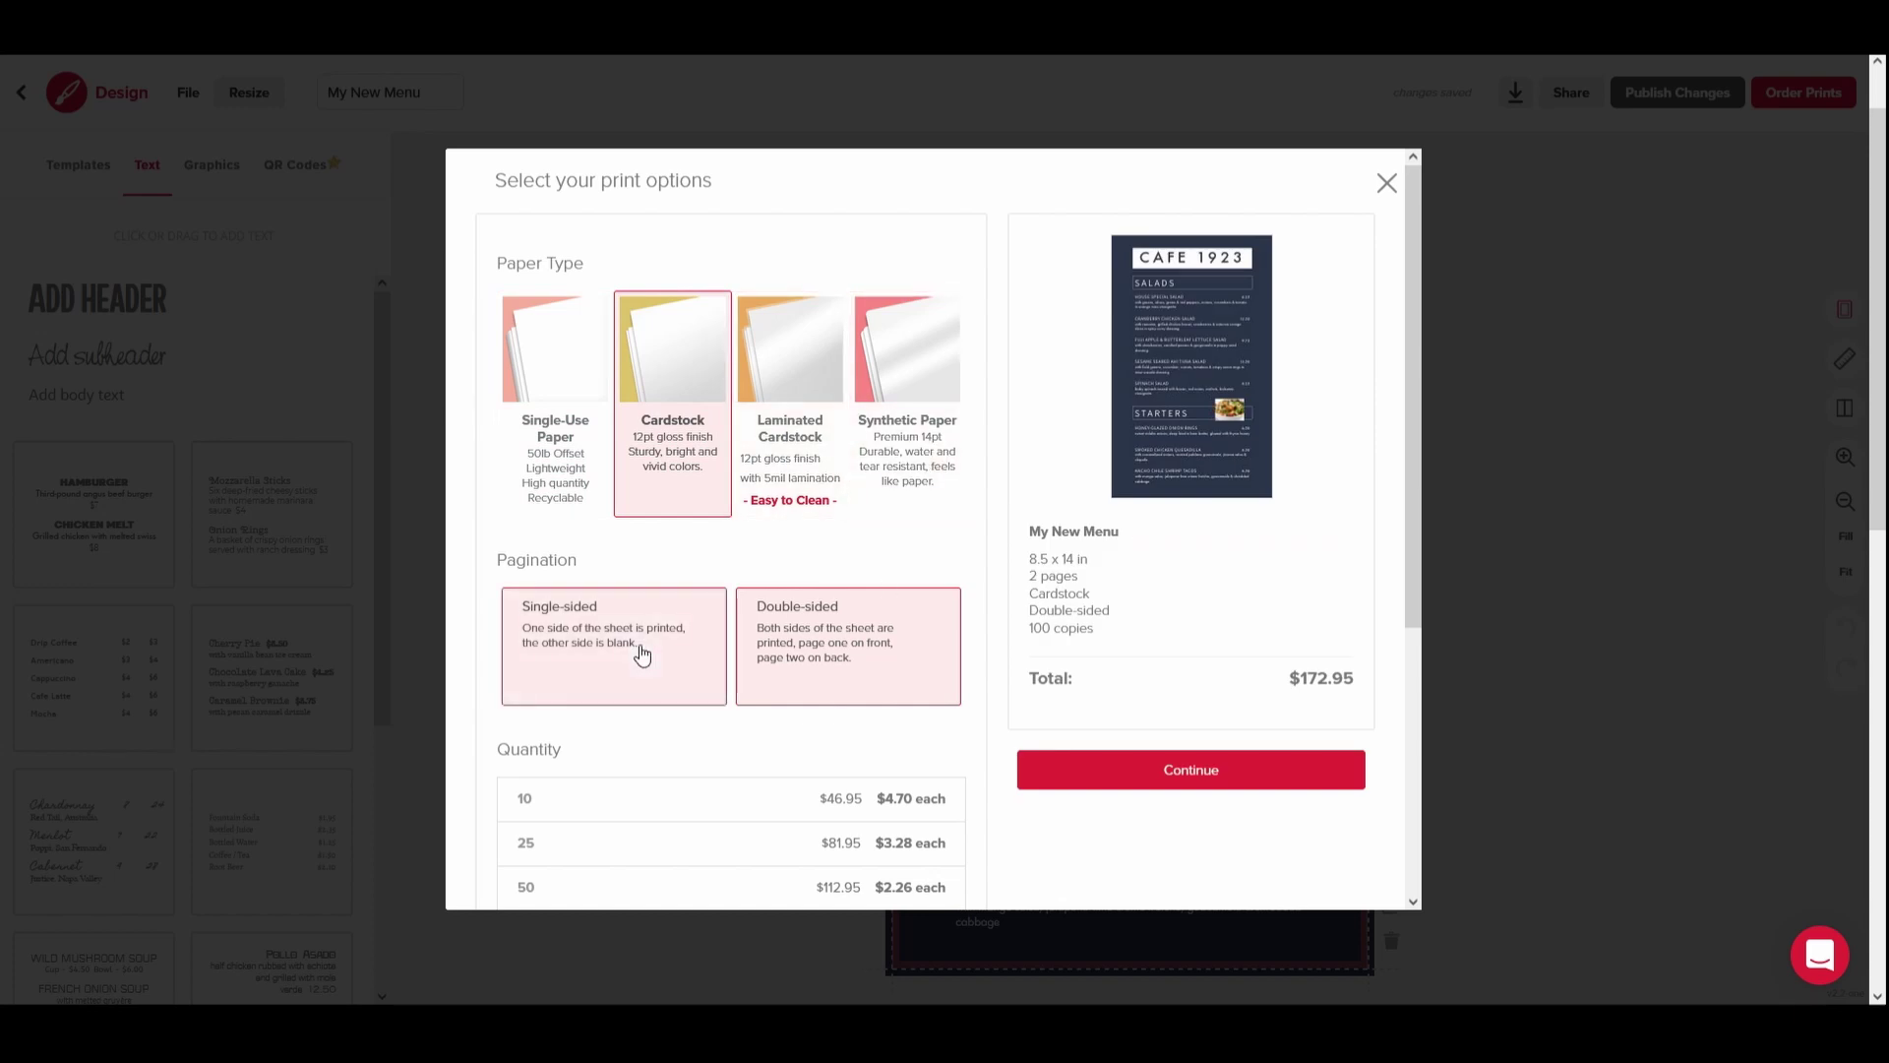
pyautogui.scroll(-4, 758, 699)
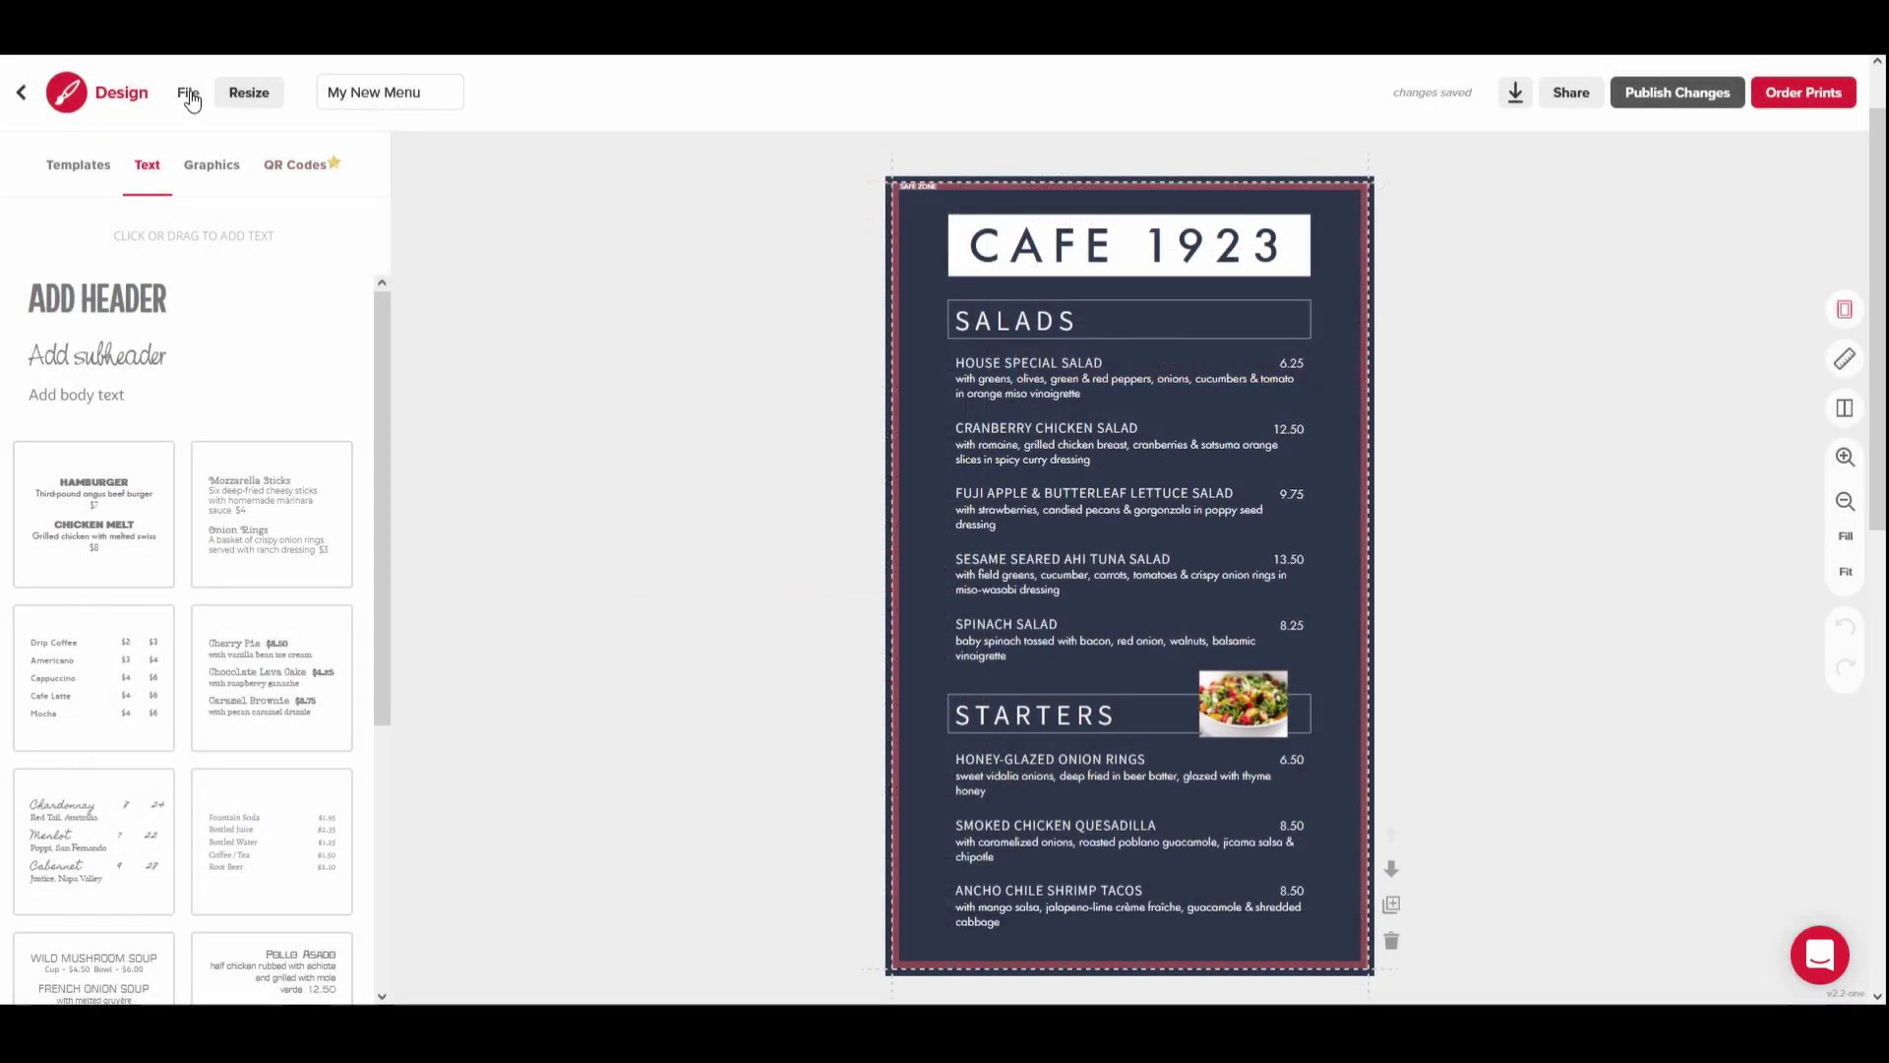
pyautogui.click(188, 94)
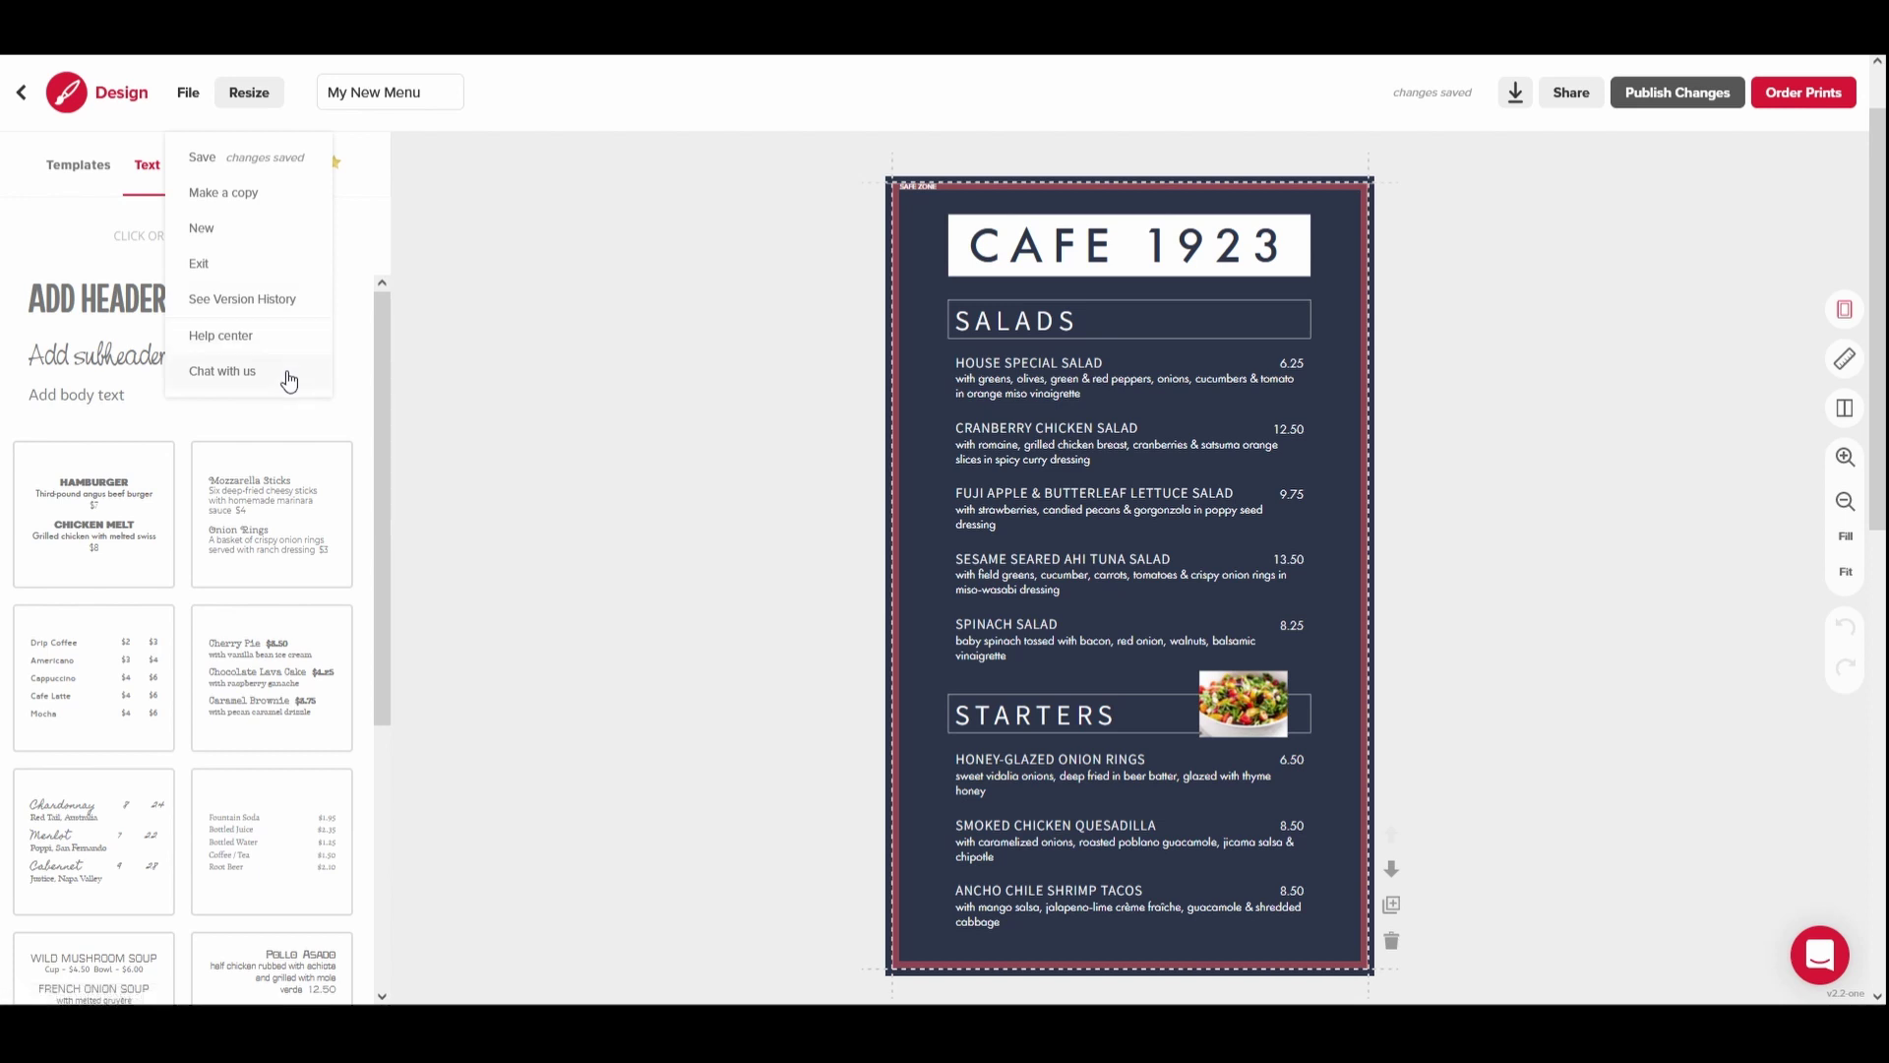
# Launch the support chat window from the red bubble in the bottom-right corner
pyautogui.click(1818, 962)
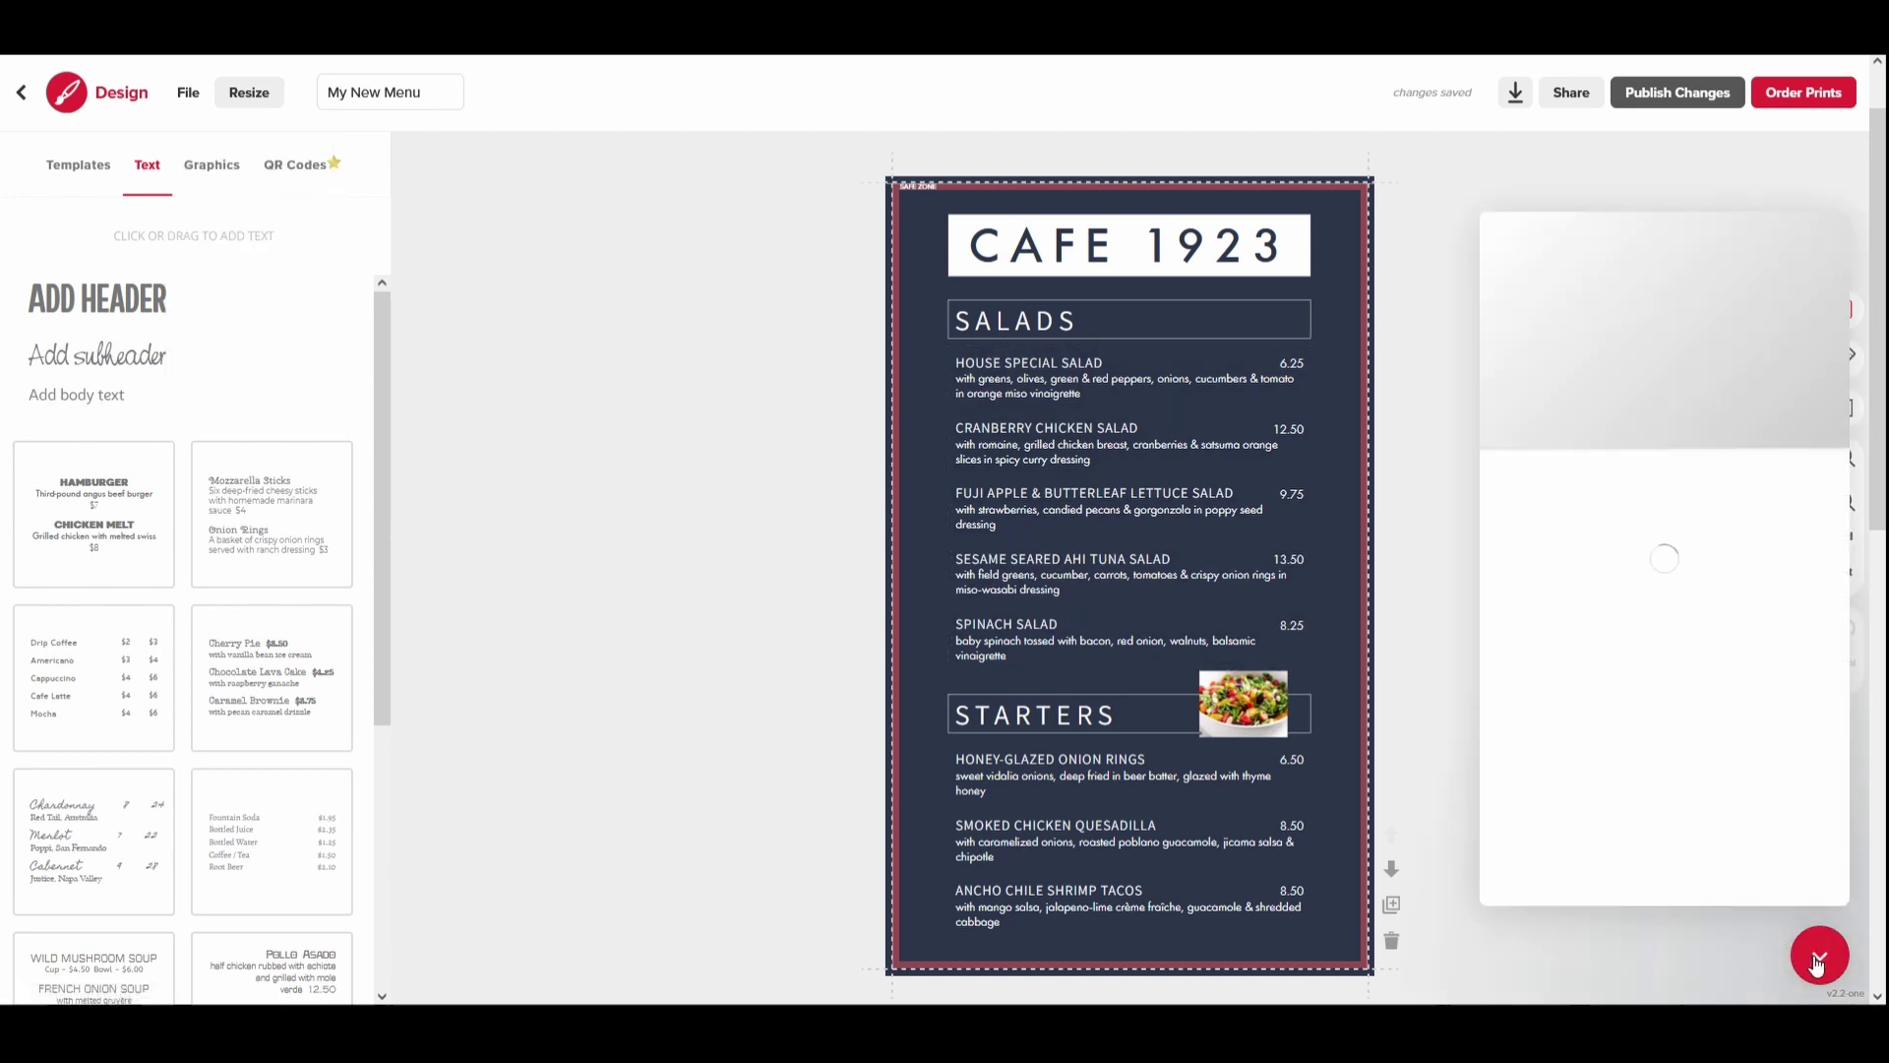